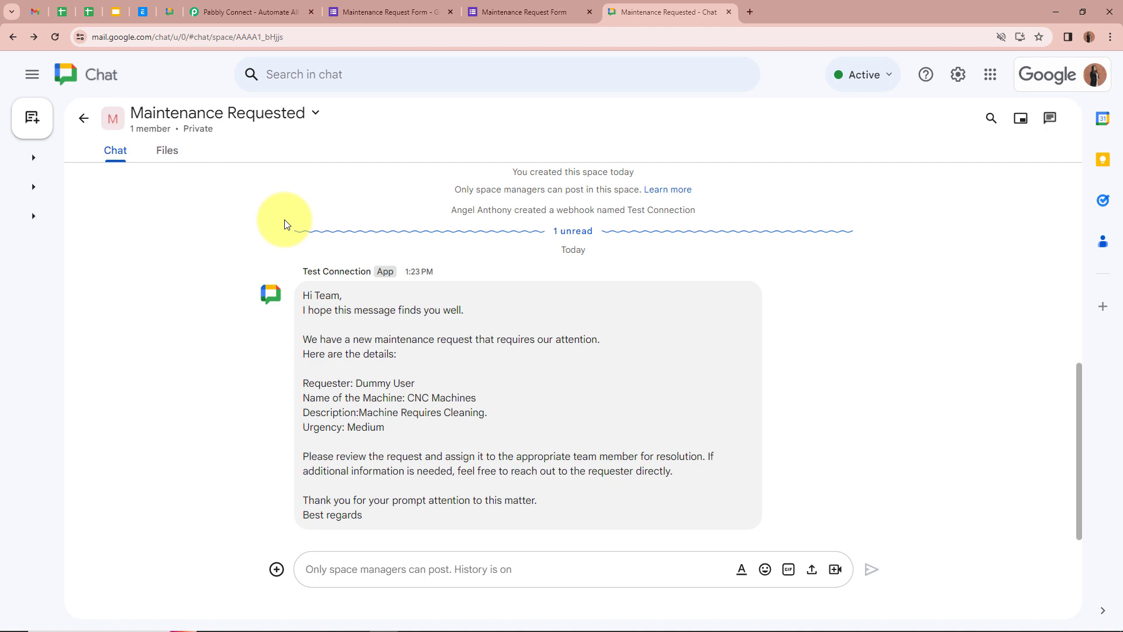
# After reviewing the sample message in Maintenance Requested, switch to the Pabbly Connect website tab.
pyautogui.click(249, 11)
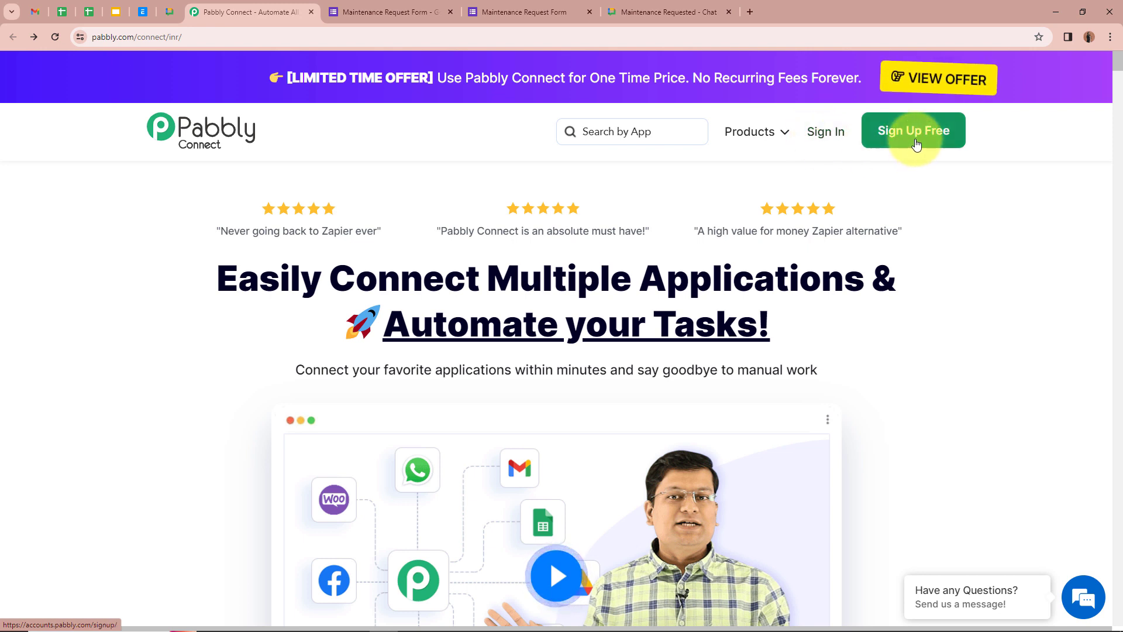
# Sign in to Pabbly and launch Pabbly Connect from the All Pabbly Apps page.
pyautogui.click(813, 140)
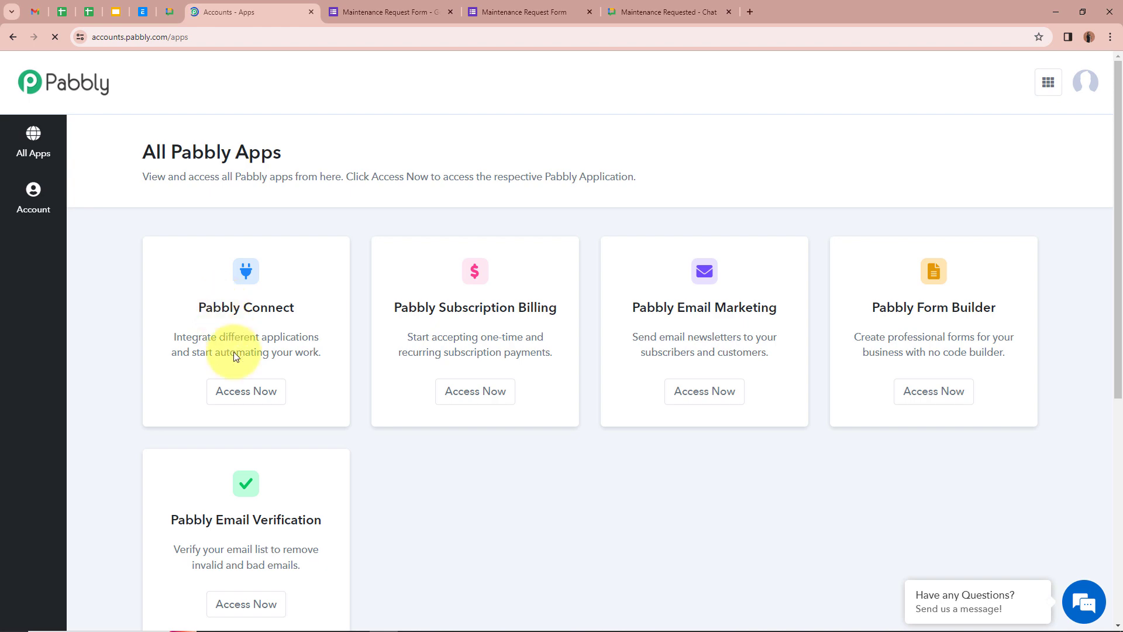
pyautogui.click(250, 392)
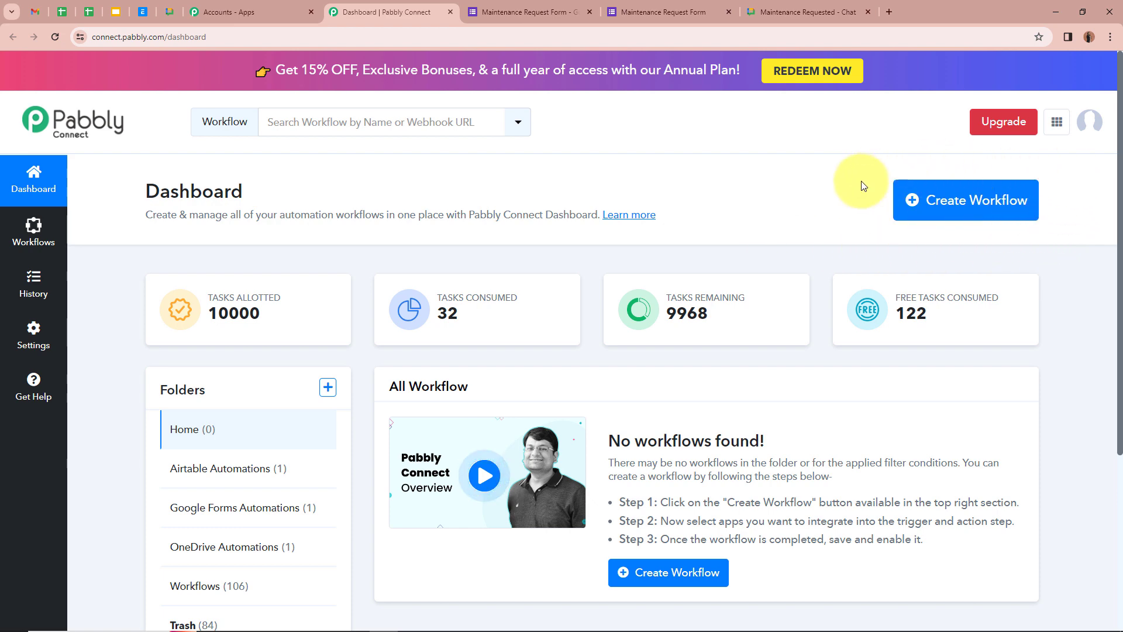
# Create the workflow 'Automate Maintenance Requests with Google Forms & Google …' in the Google Forms Automations folder.
pyautogui.click(972, 200)
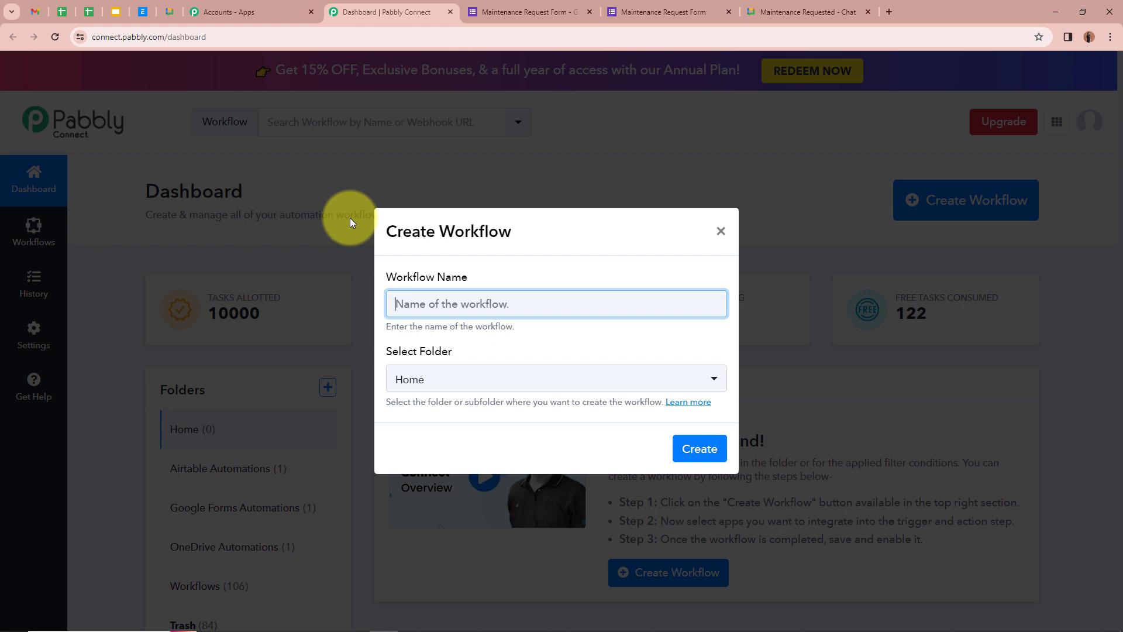
pyautogui.hotkey('ctrl', 'v')
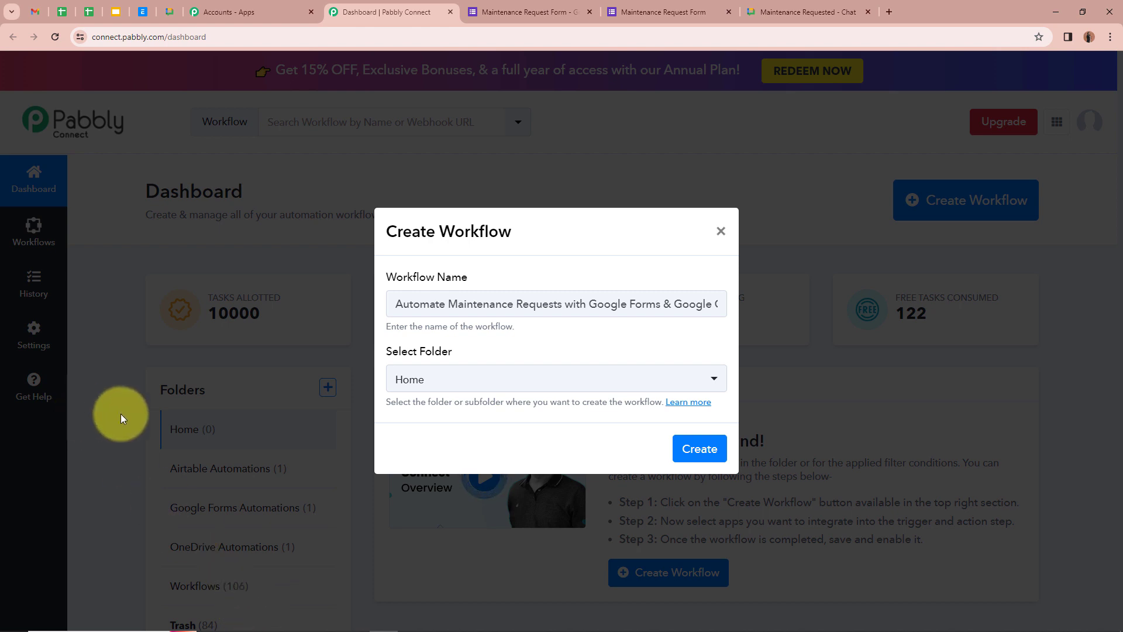
pyautogui.moveTo(394, 303); pyautogui.dragTo(684, 304)
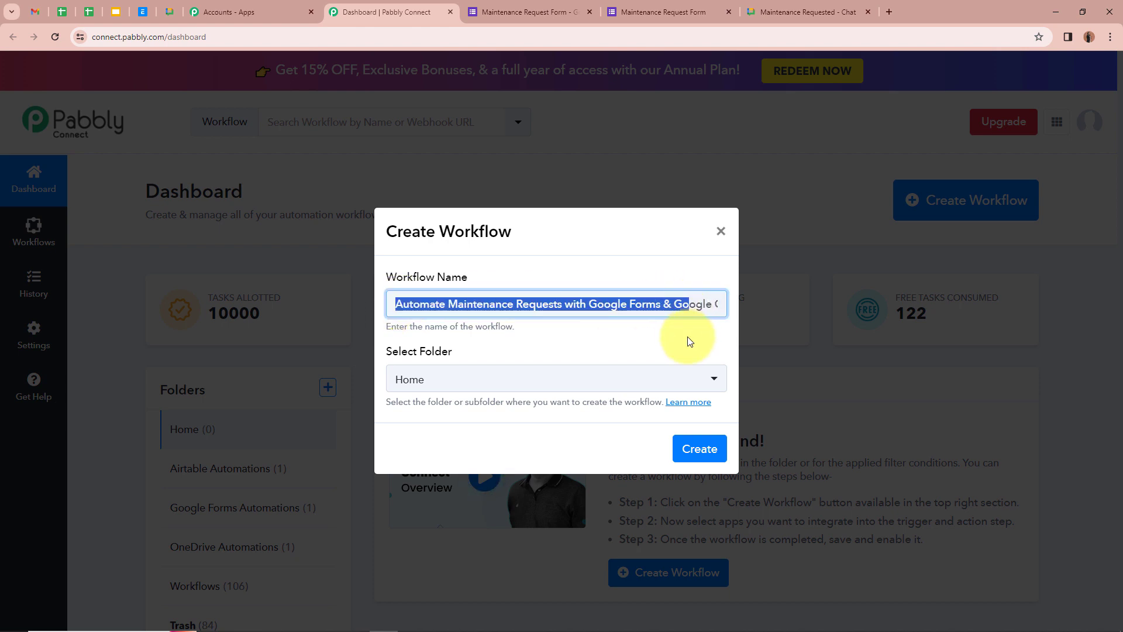
pyautogui.click(671, 335)
pyautogui.click(714, 381)
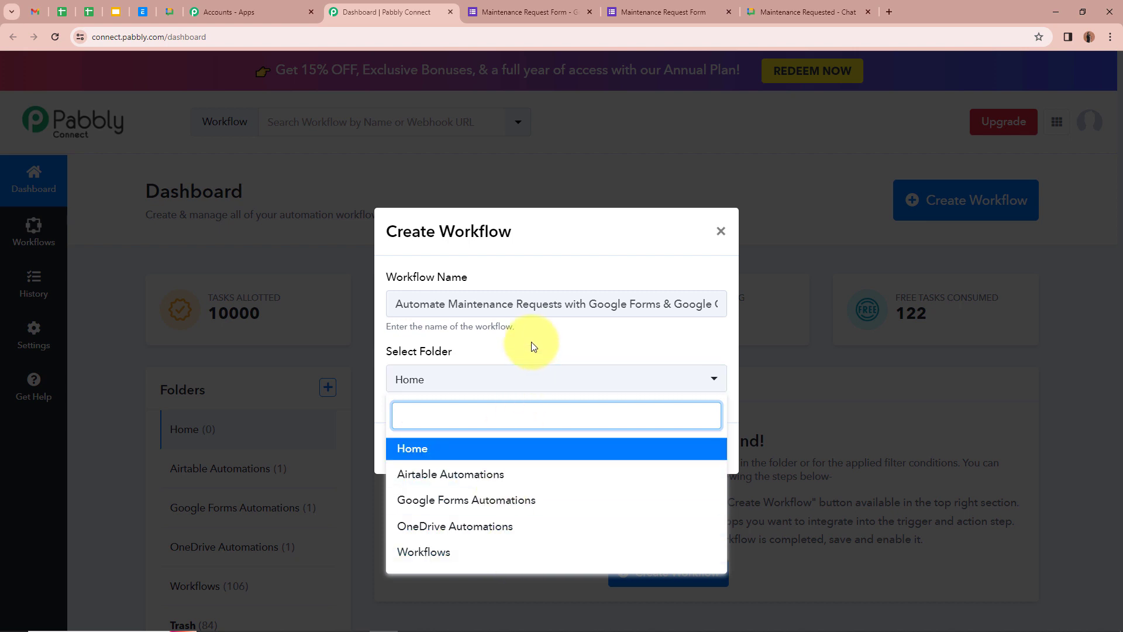
pyautogui.click(511, 503)
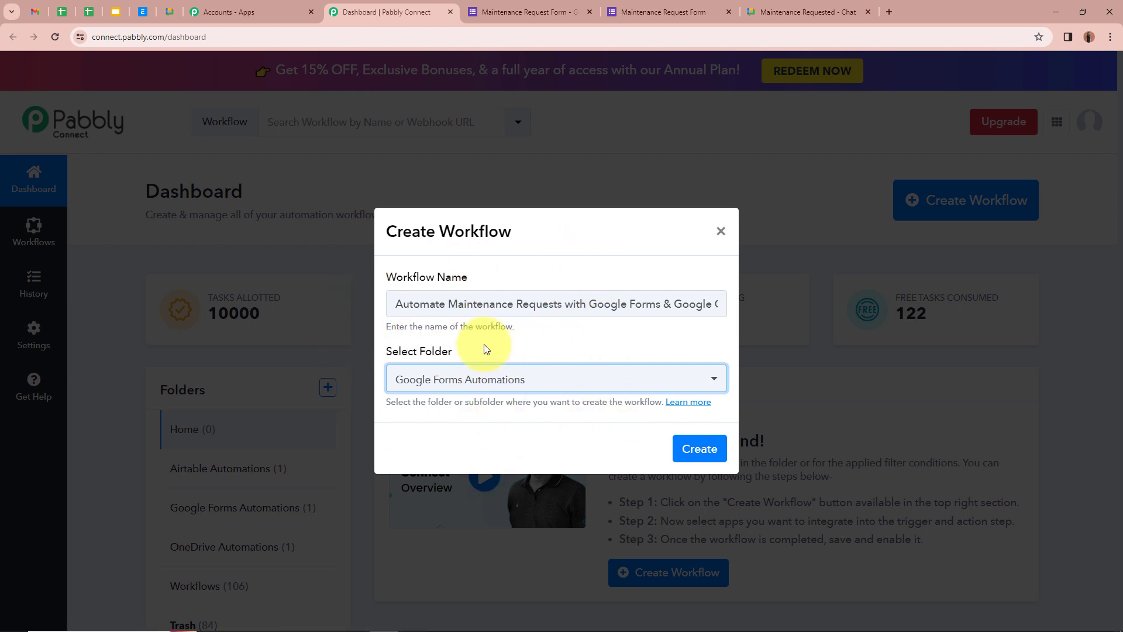
pyautogui.click(628, 326)
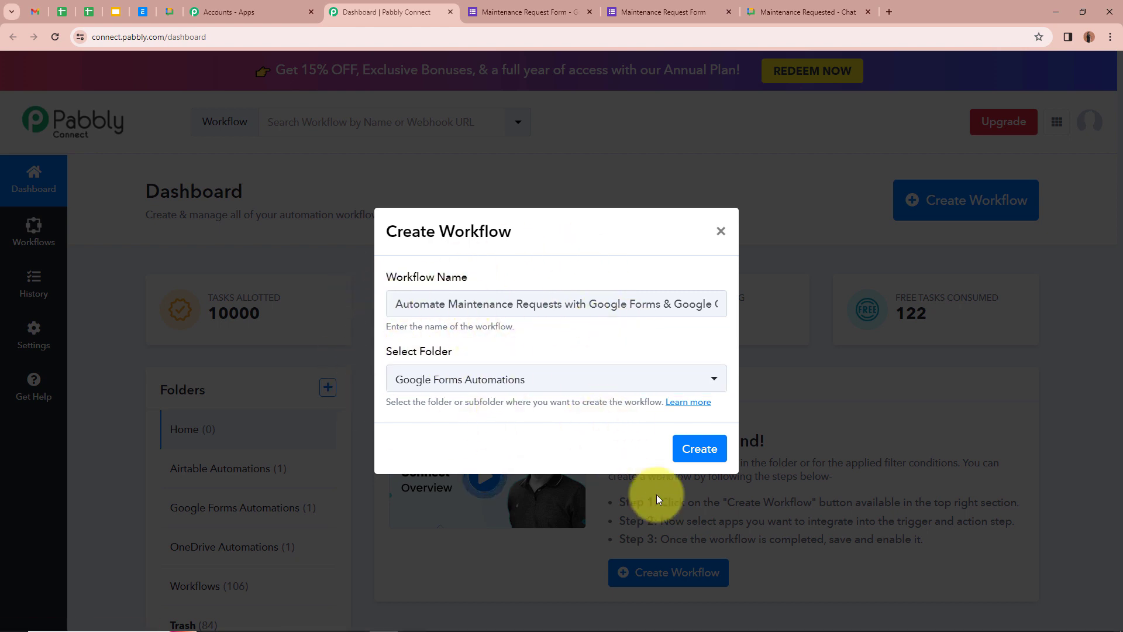
pyautogui.click(724, 455)
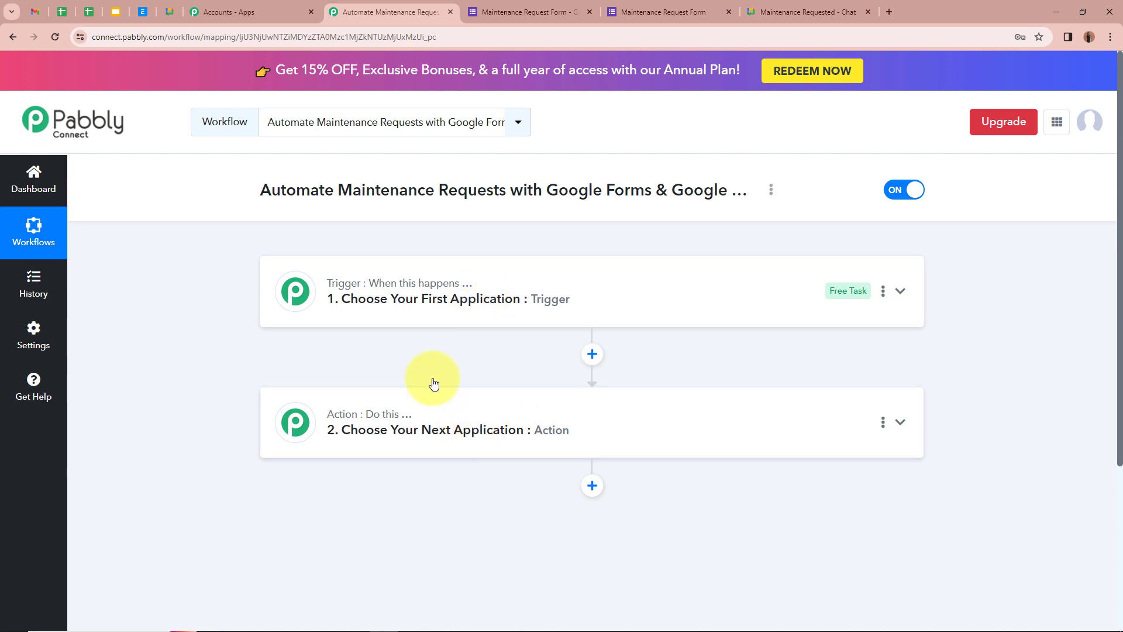
# Set the trigger to Google Forms with the New Response Received event.
pyautogui.moveTo(334, 292)
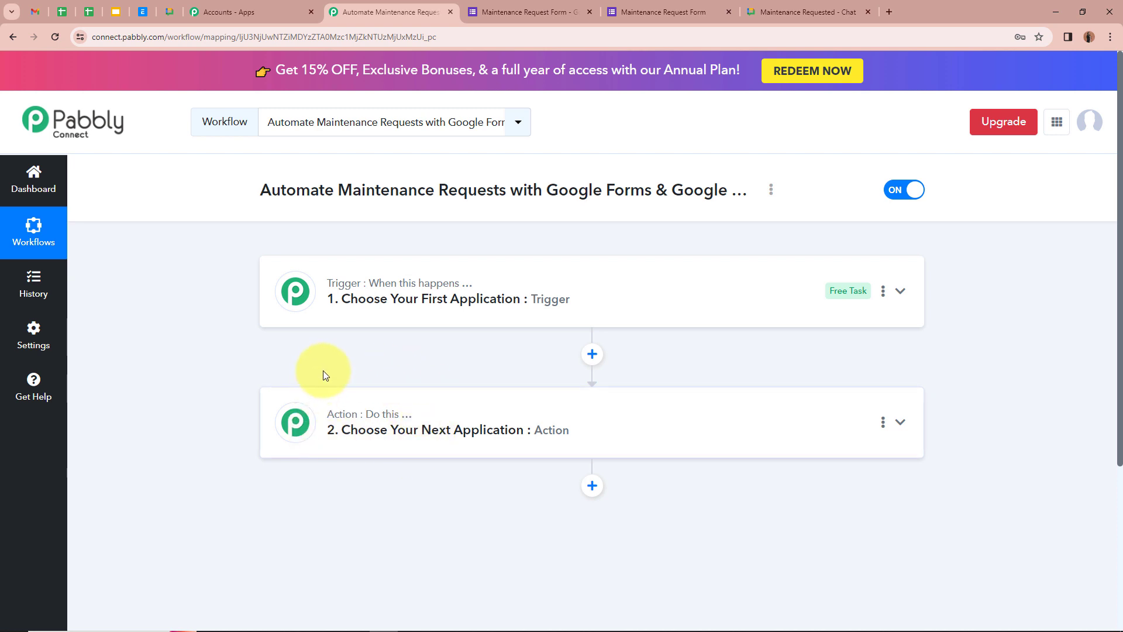
pyautogui.moveTo(412, 299)
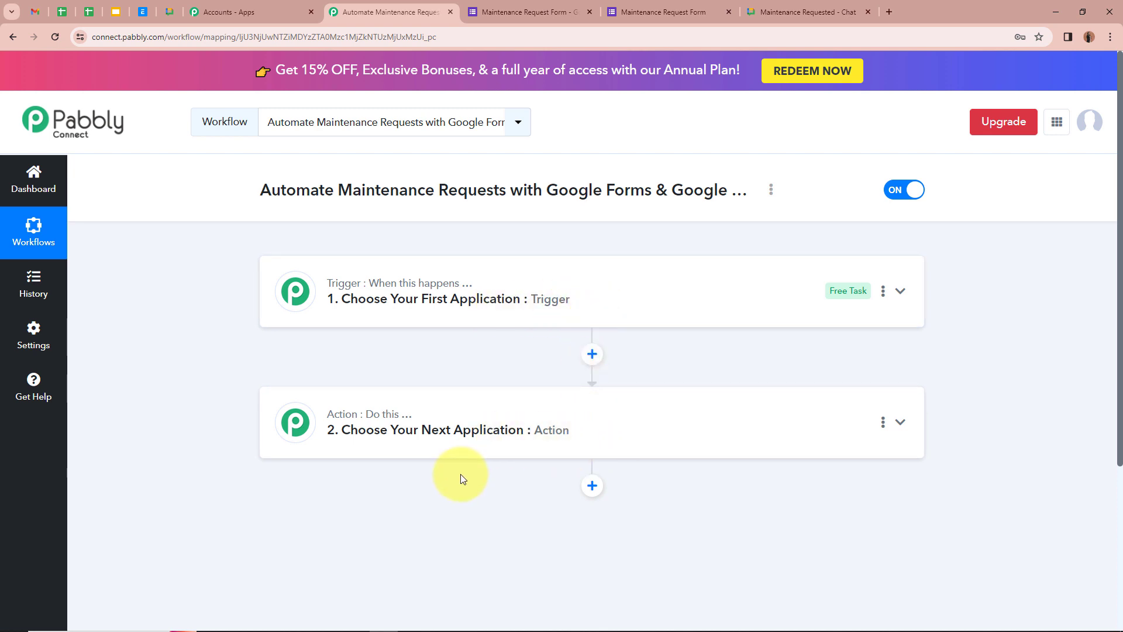
pyautogui.click(904, 292)
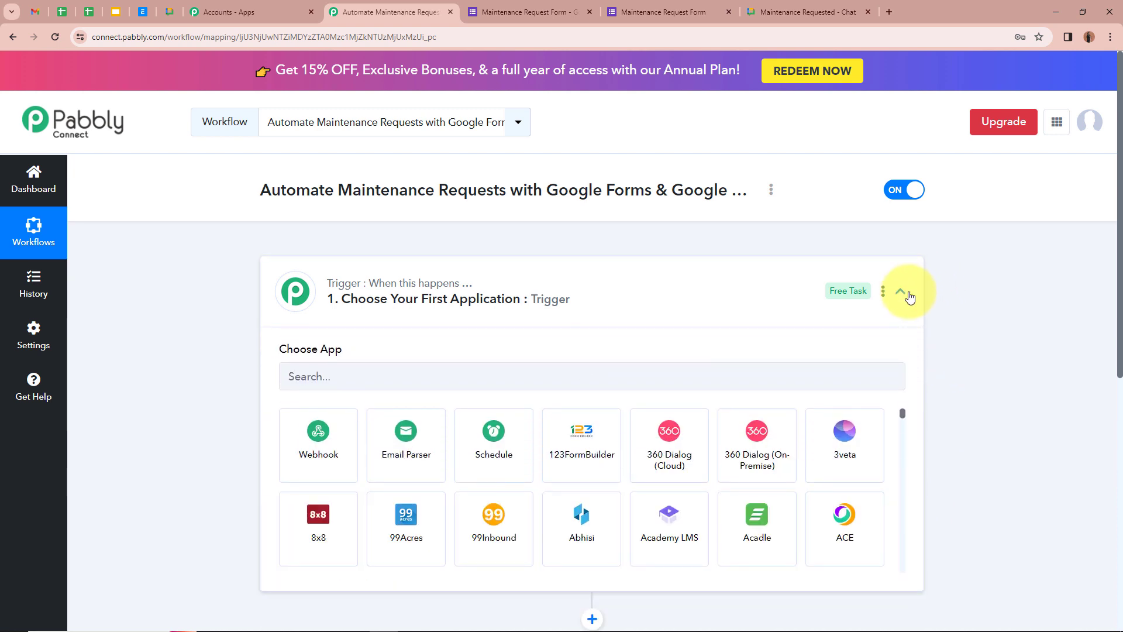
pyautogui.click(627, 375)
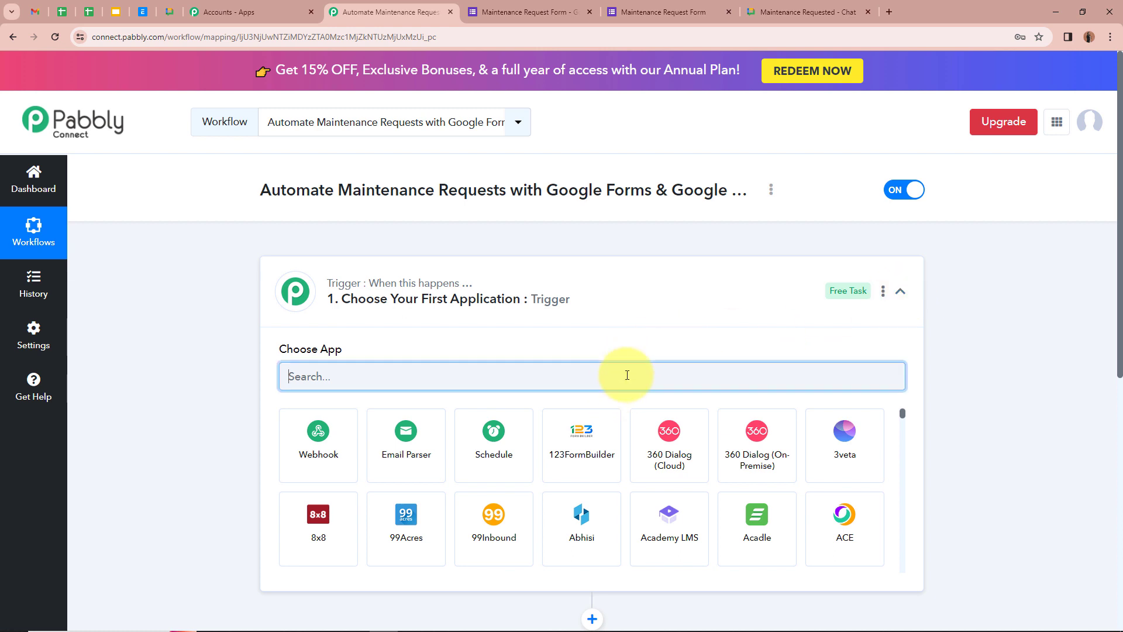
pyautogui.write('Goo')
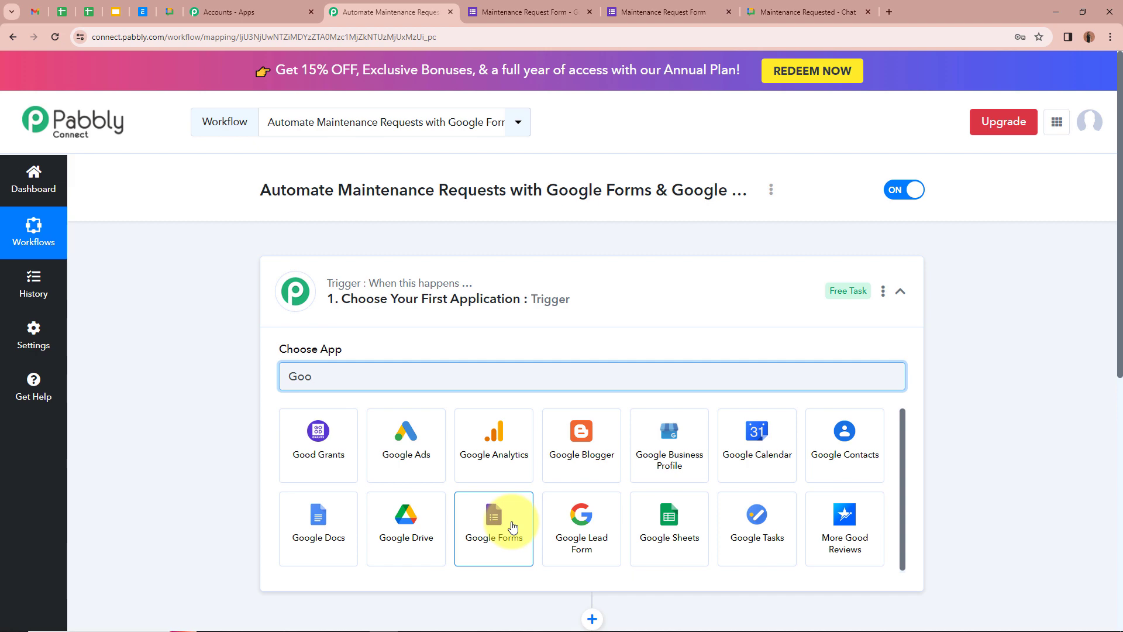
pyautogui.click(511, 526)
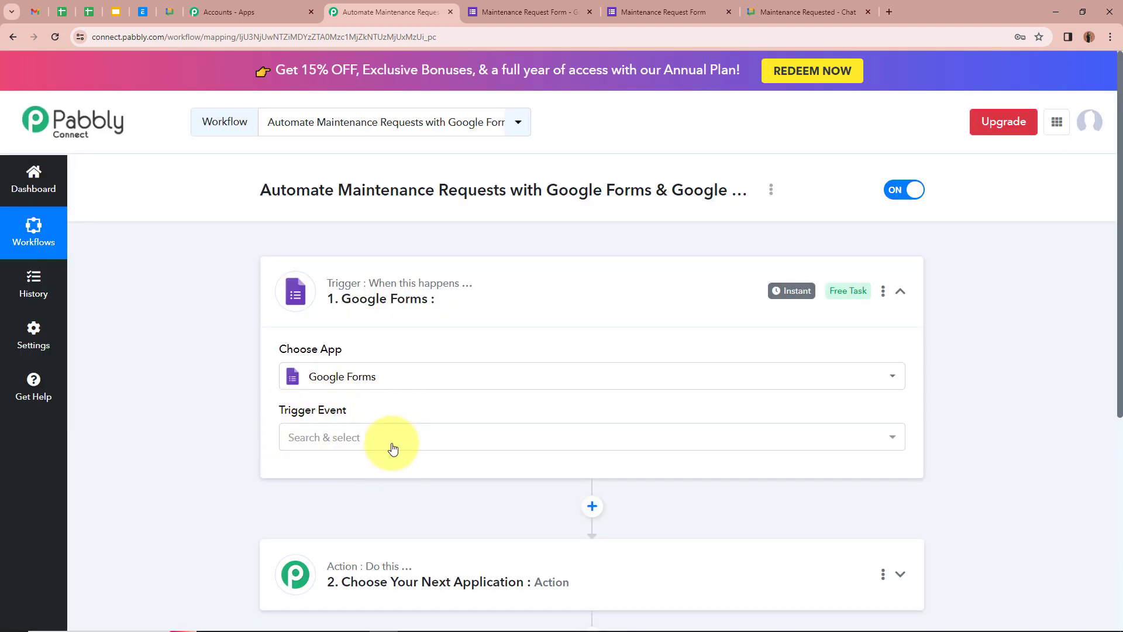
pyautogui.click(416, 446)
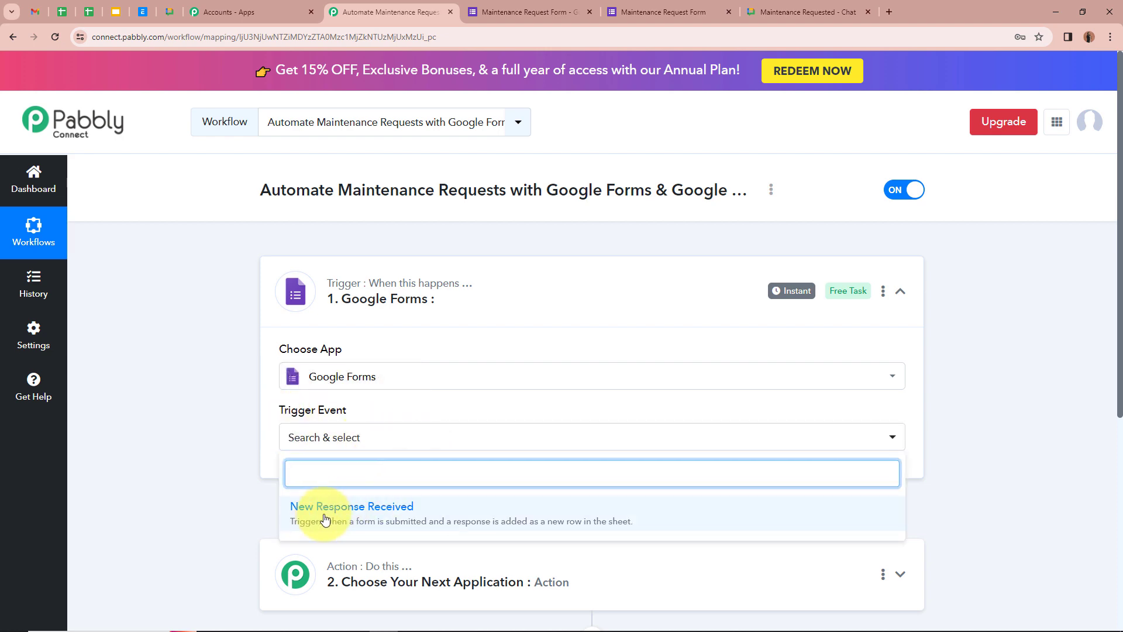
pyautogui.click(427, 520)
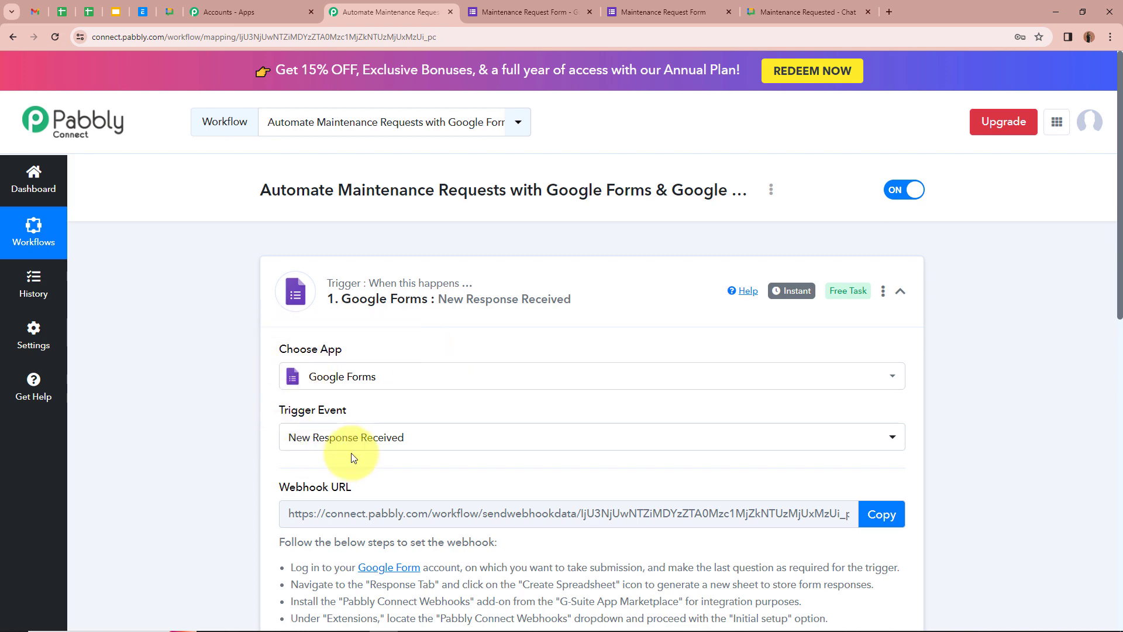
# Copy the trigger's webhook URL and begin awaiting a response.
pyautogui.scroll(-4, 336, 416)
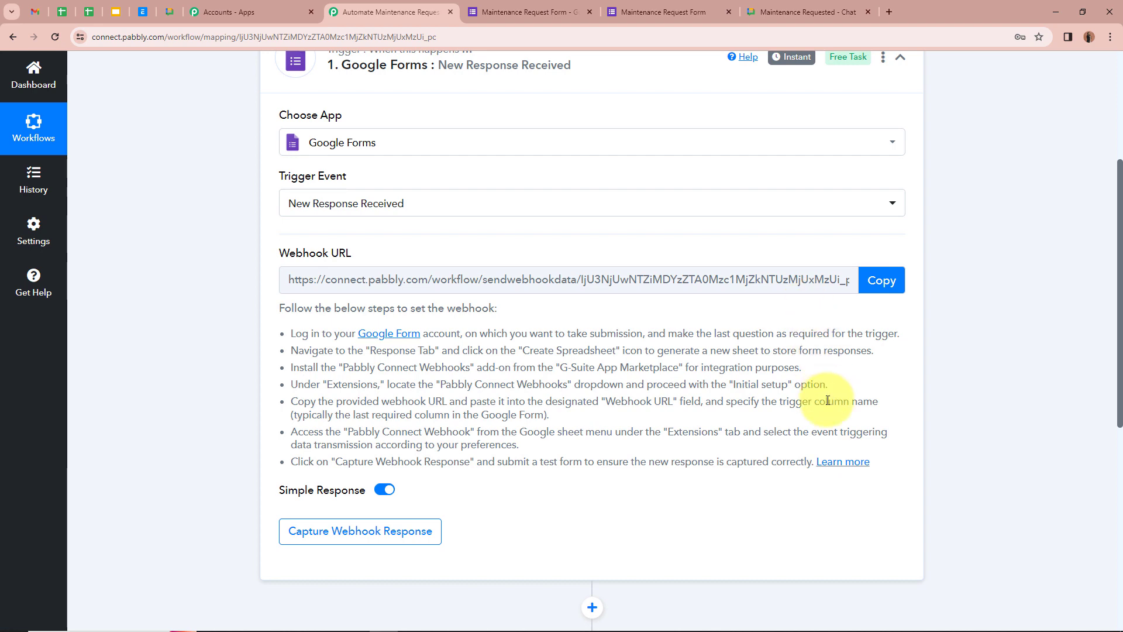
pyautogui.moveTo(278, 307); pyautogui.dragTo(794, 450)
pyautogui.click(797, 436)
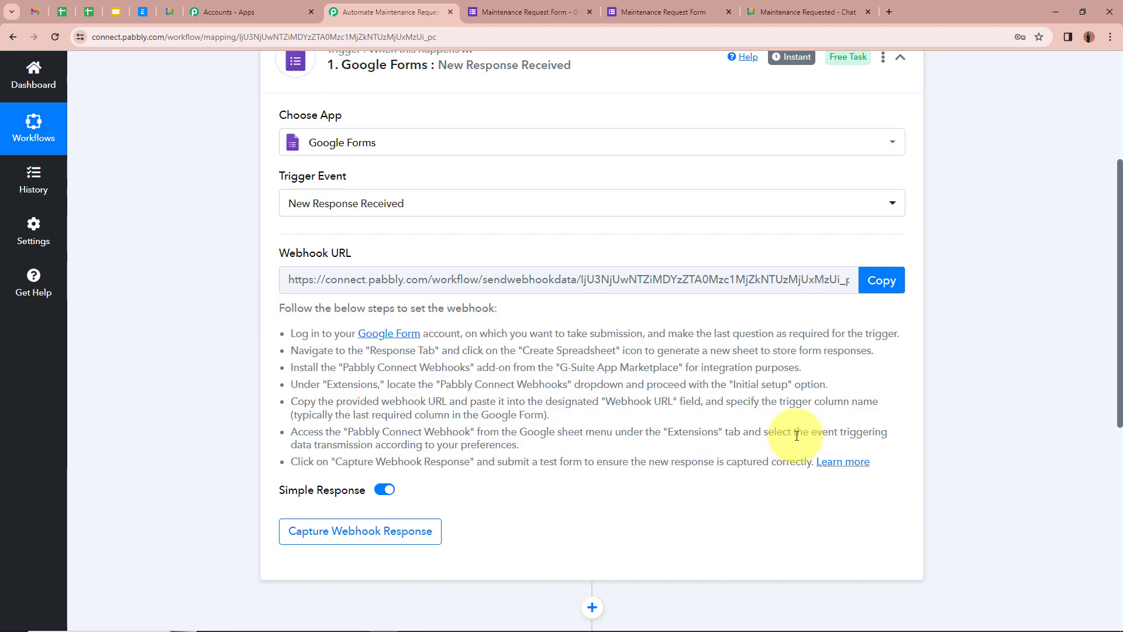
pyautogui.click(879, 292)
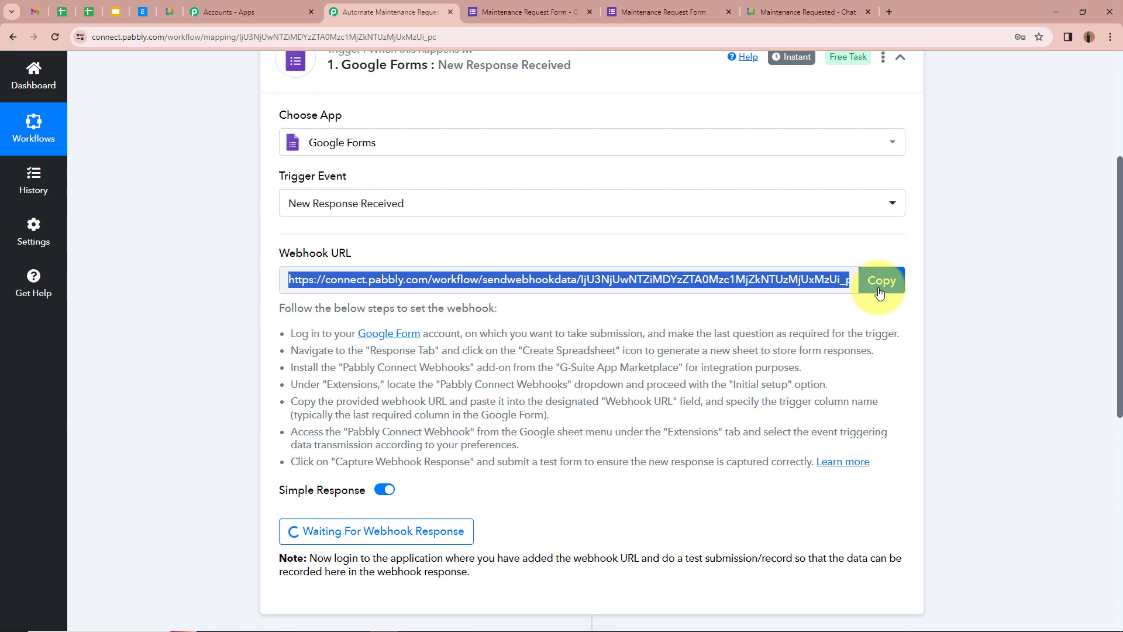
# Scroll through the Maintenance Request Form questions, then view its Responses page showing 0 responses.
pyautogui.click(524, 12)
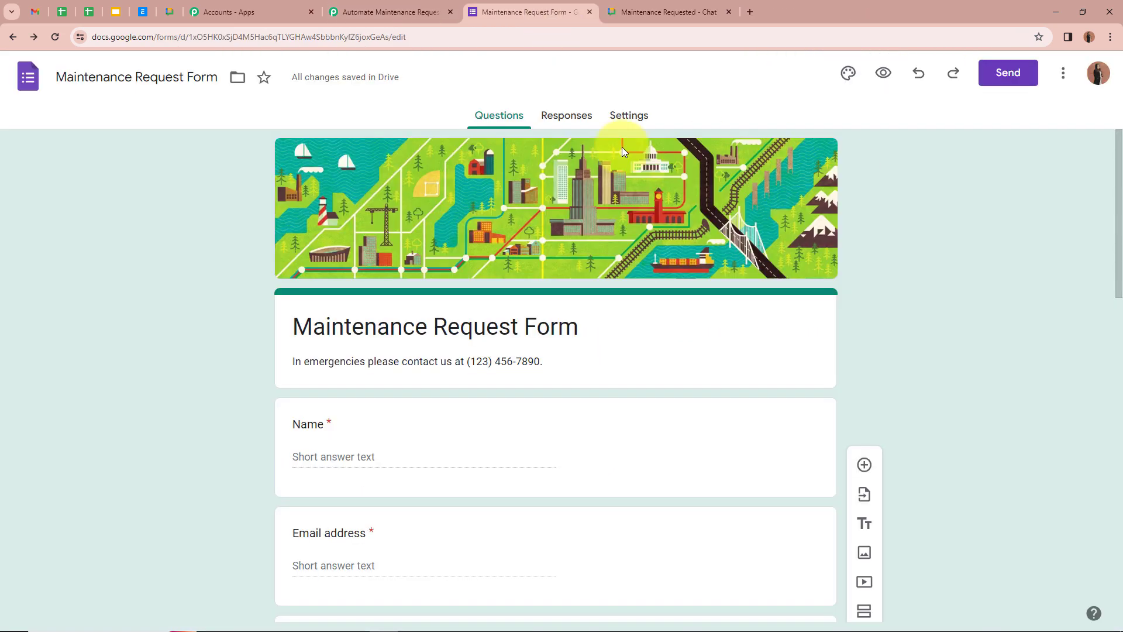
pyautogui.scroll(-12, 670, 354)
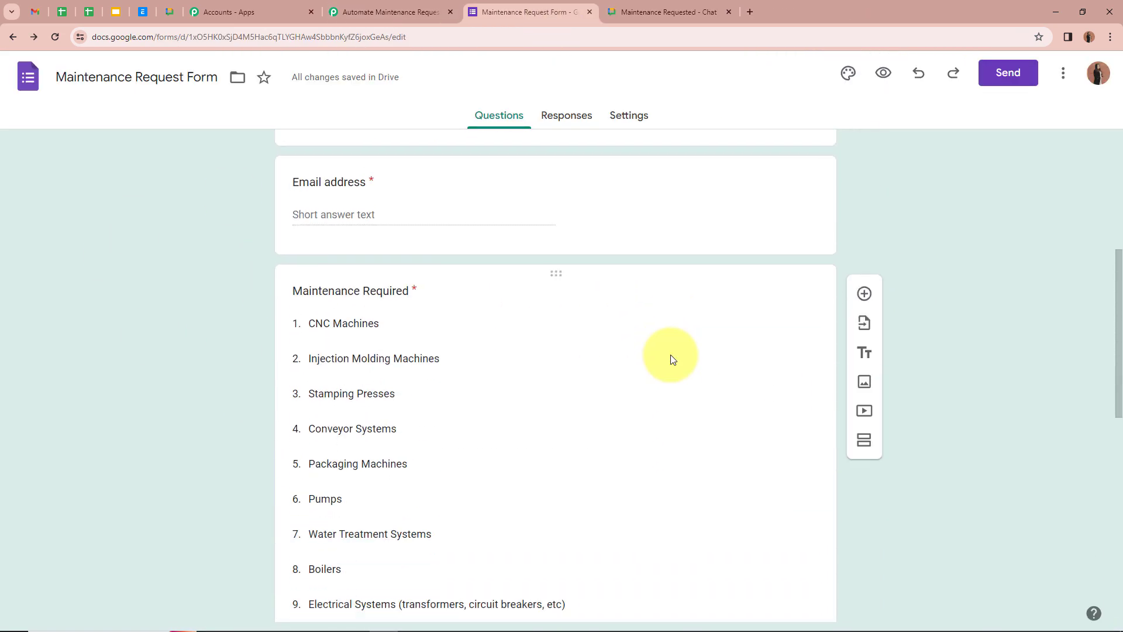
pyautogui.scroll(12, 670, 354)
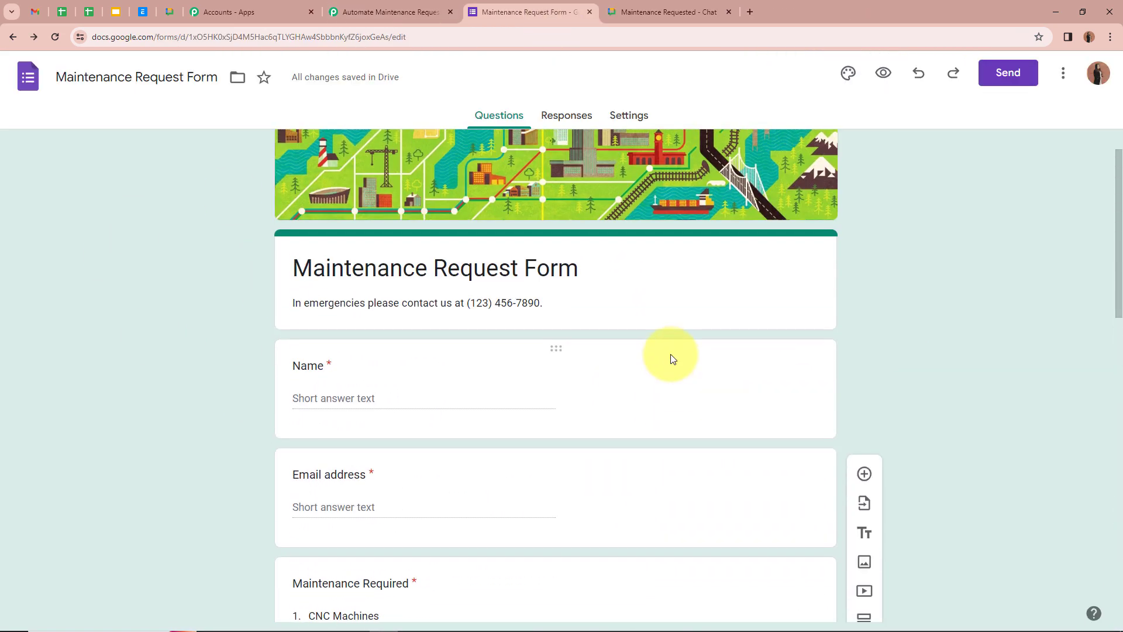
pyautogui.scroll(-5, 301, 363)
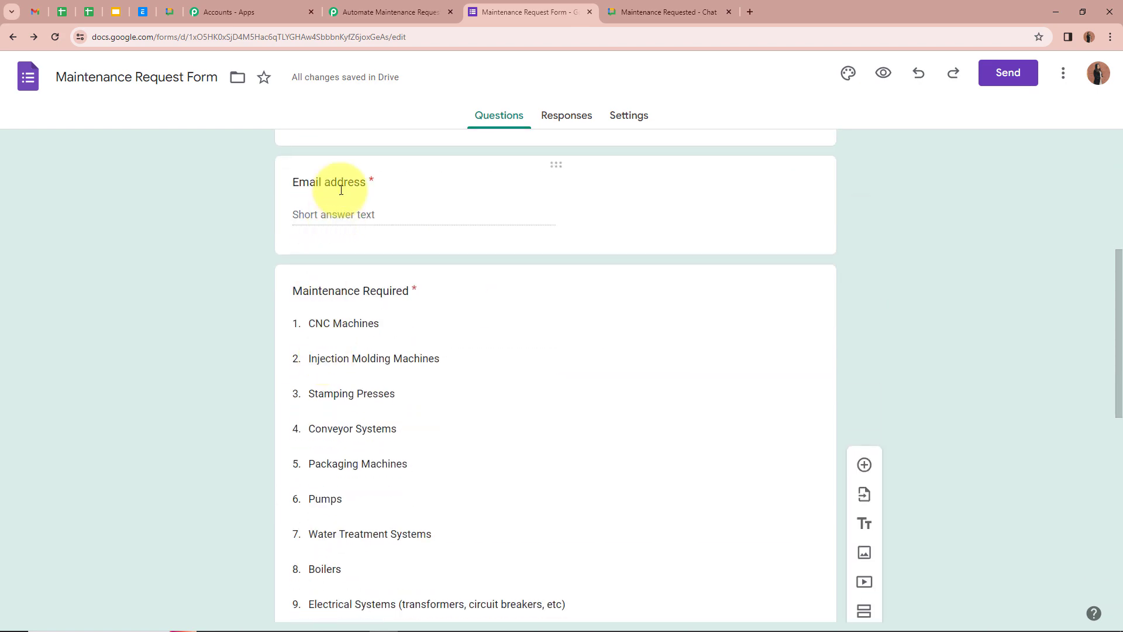
pyautogui.scroll(-10, 352, 290)
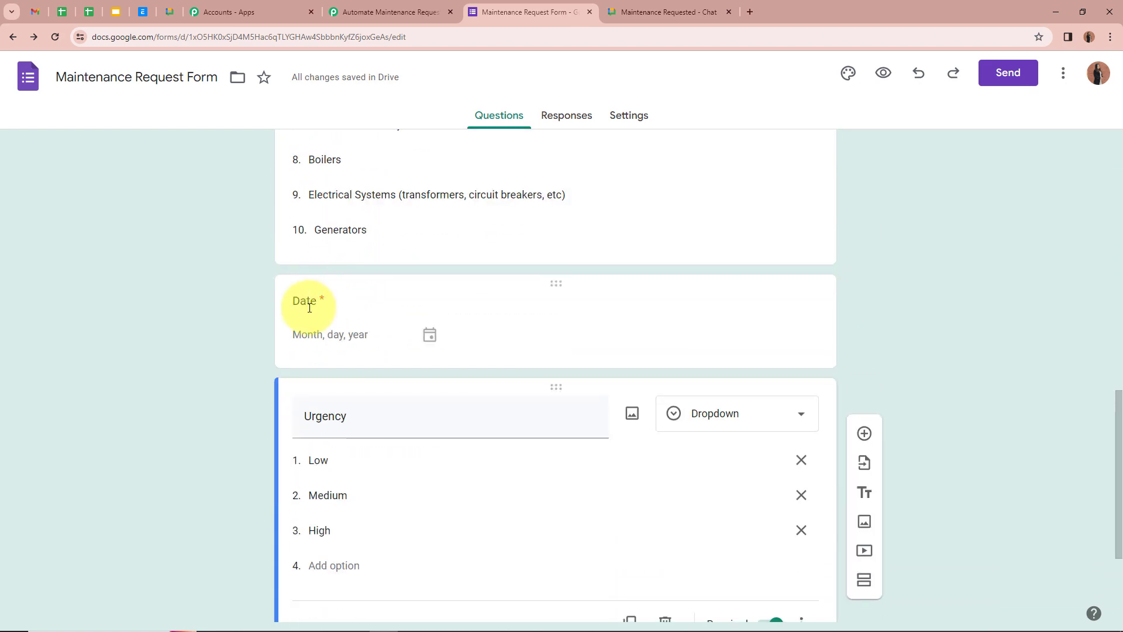
pyautogui.scroll(15, 575, 426)
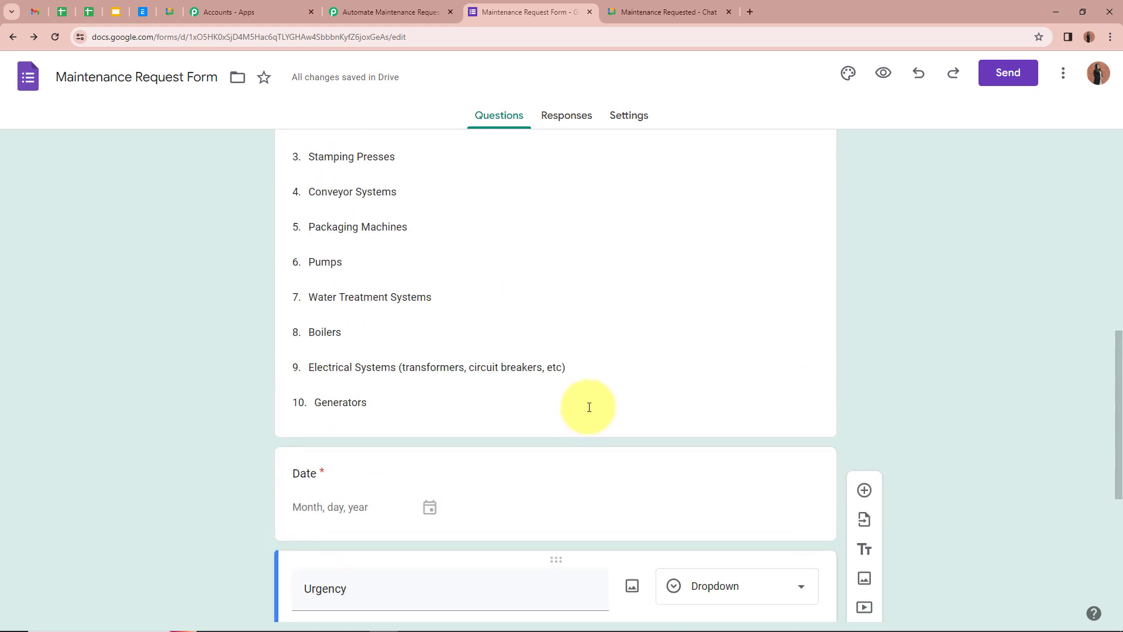
pyautogui.scroll(3, 590, 408)
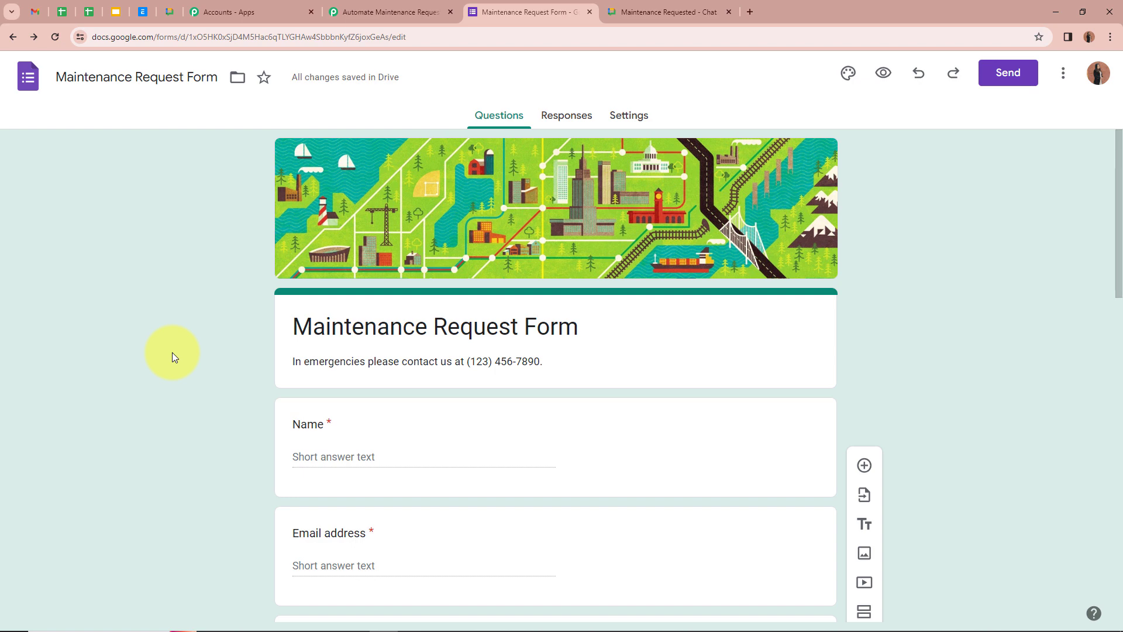
pyautogui.click(567, 116)
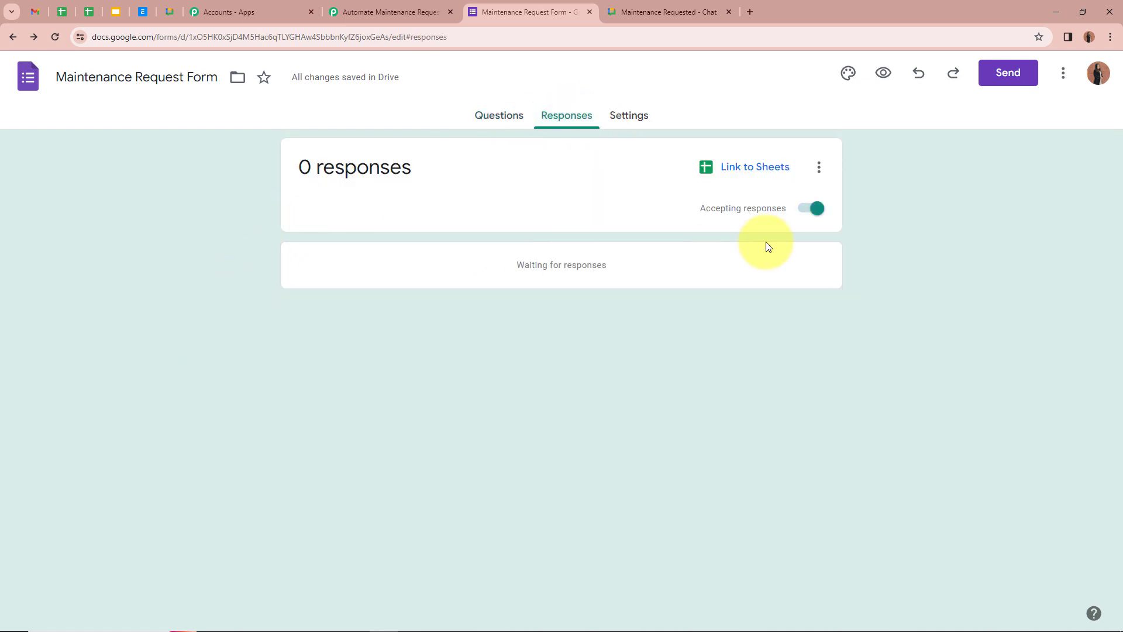
# Link the form to a new responses spreadsheet, review the questions, and return to the sheet.
pyautogui.click(769, 166)
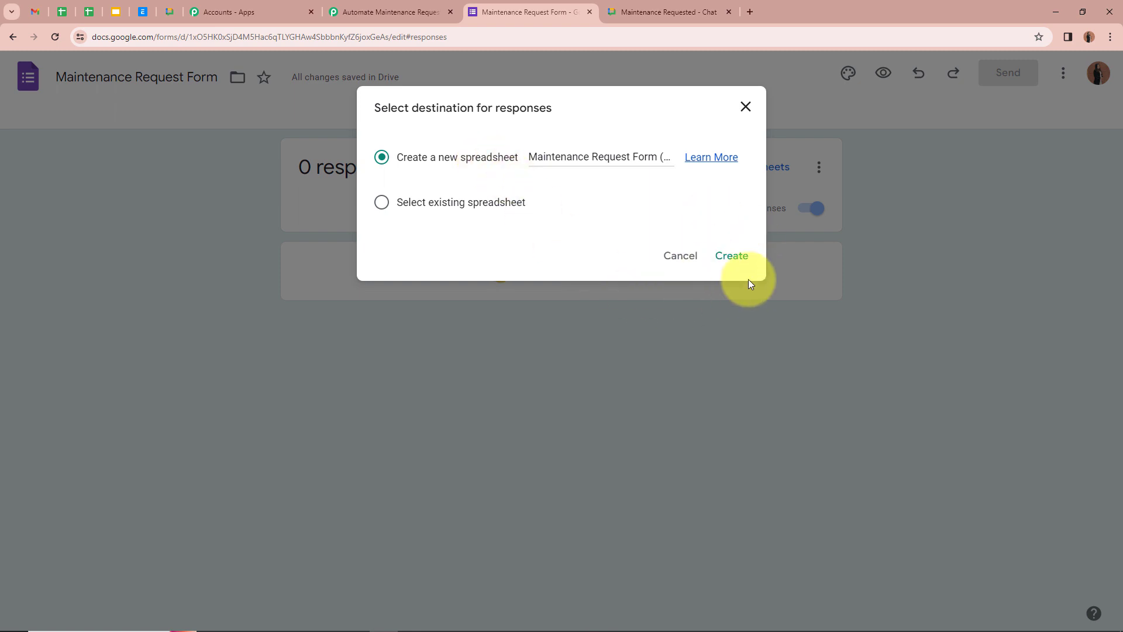
pyautogui.click(741, 258)
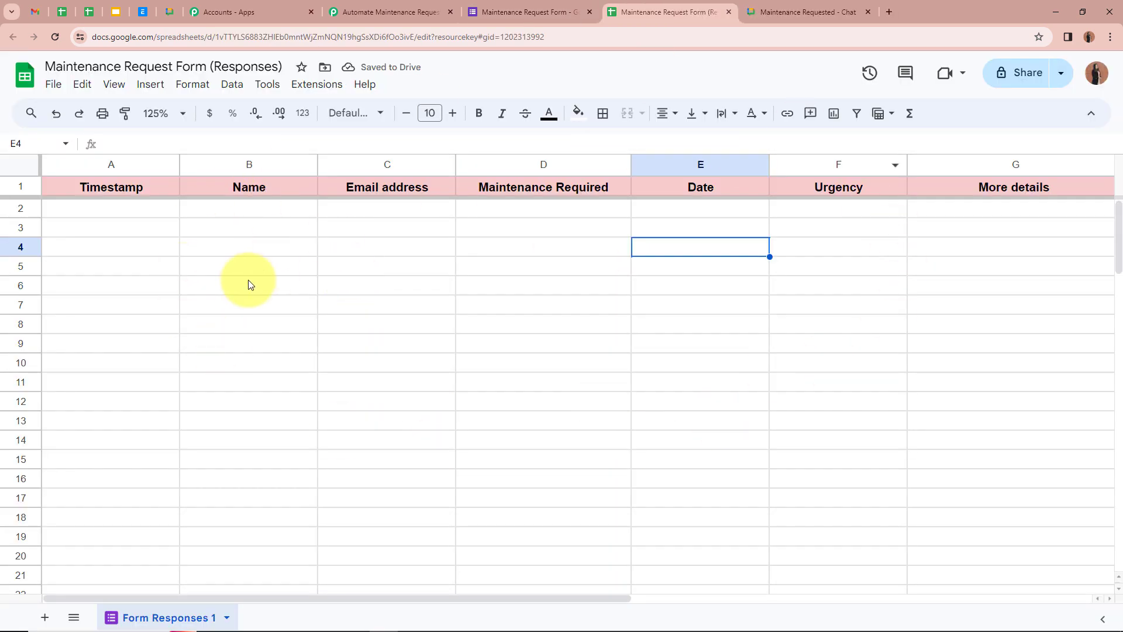
pyautogui.click(519, 12)
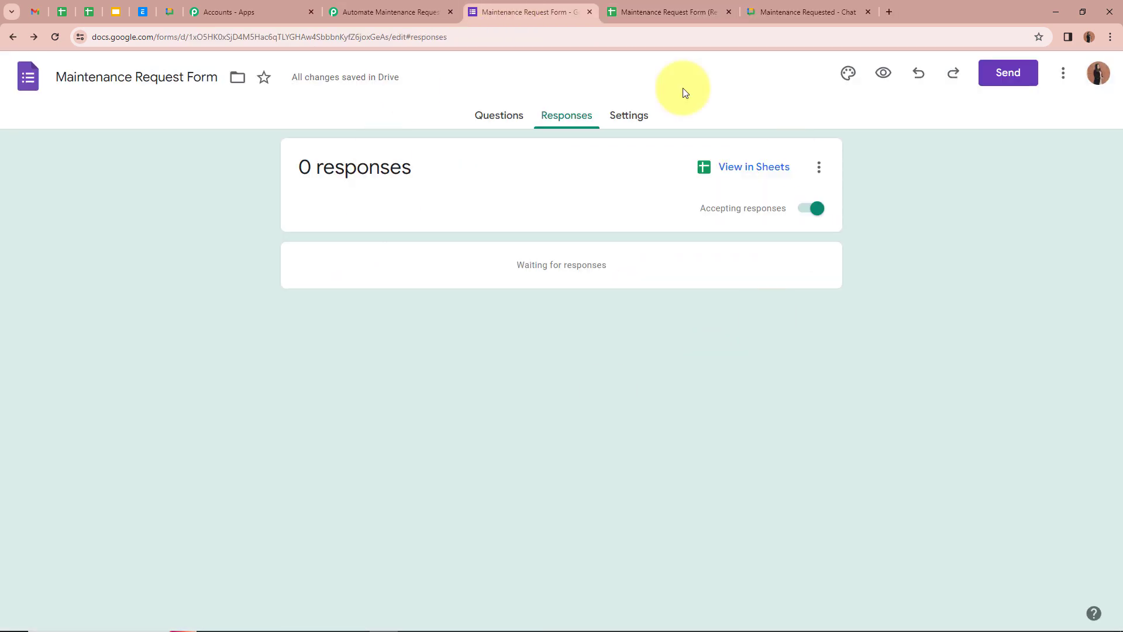
pyautogui.click(499, 111)
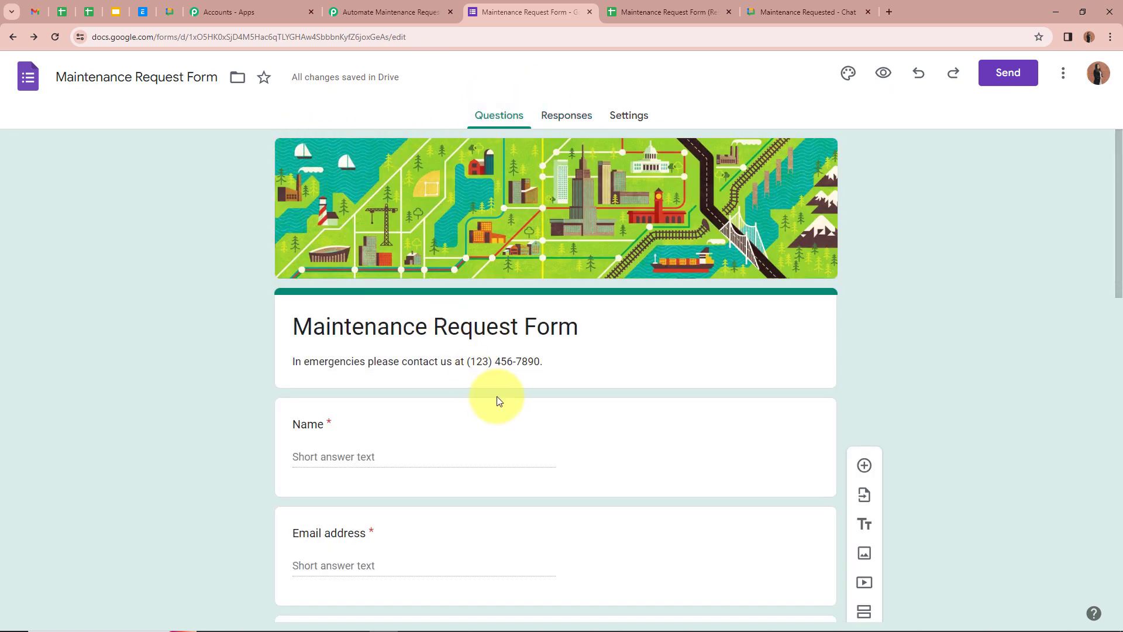
pyautogui.scroll(-10, 500, 386)
pyautogui.scroll(10, 503, 371)
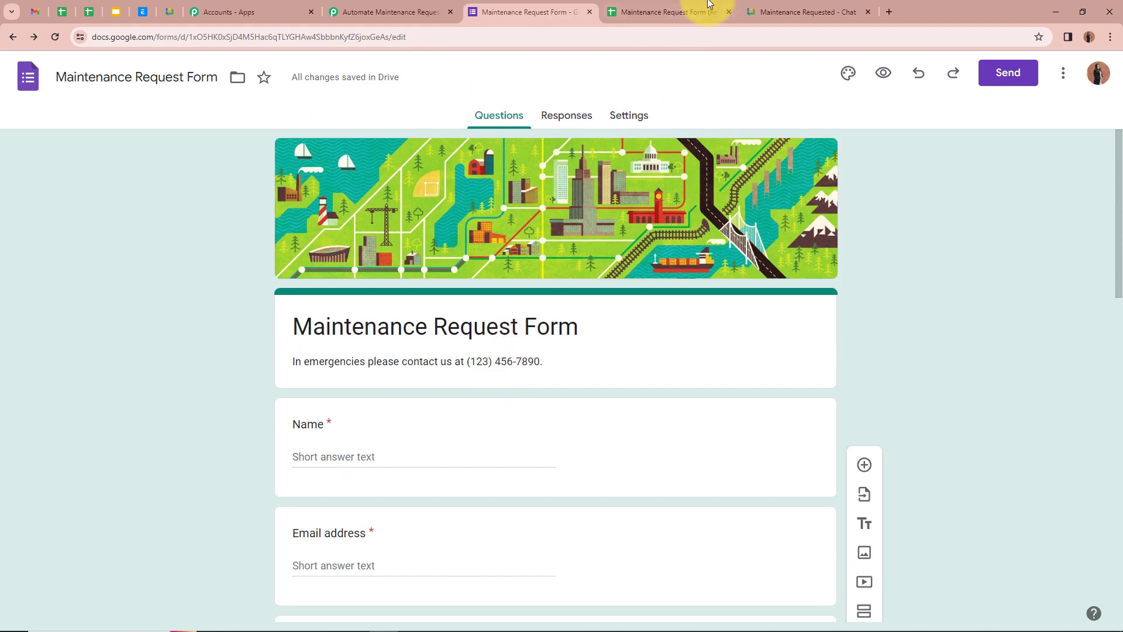
pyautogui.click(667, 12)
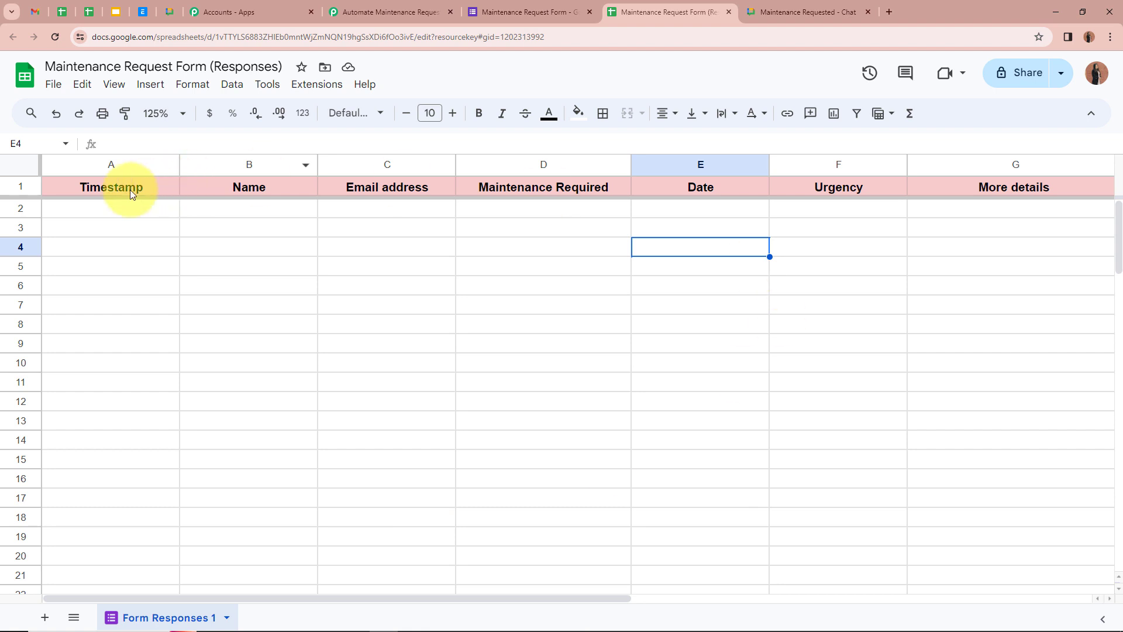
# Compare the Timestamp, Name, Email address, Maintenance Required and Date columns against the form's questions.
pyautogui.click(97, 208)
pyautogui.click(220, 212)
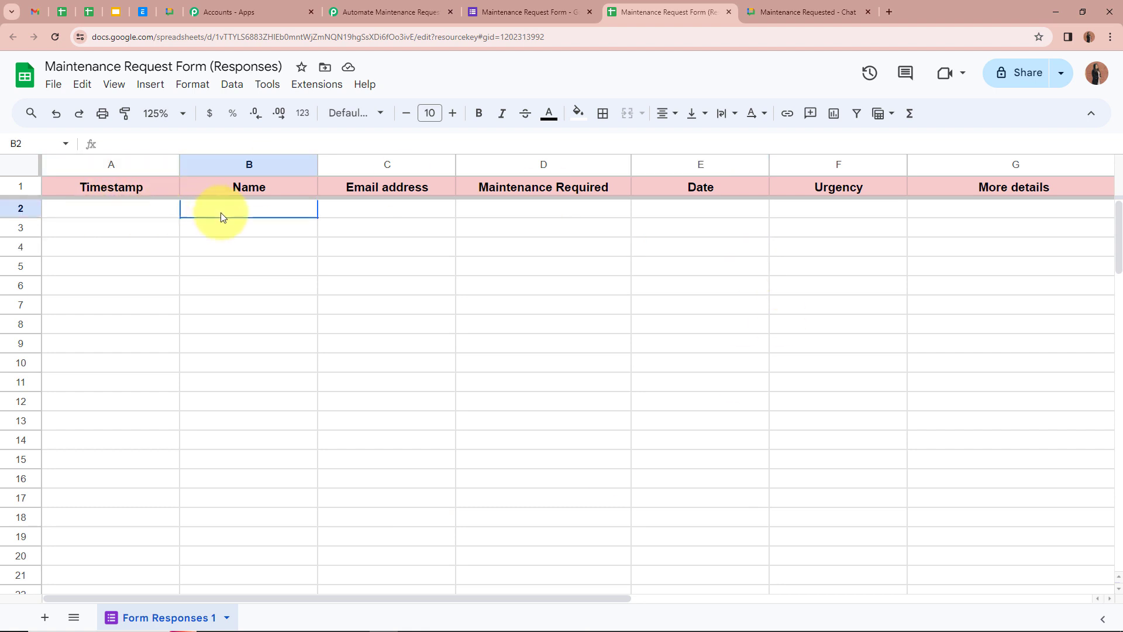
pyautogui.click(360, 213)
pyautogui.click(567, 214)
pyautogui.click(706, 214)
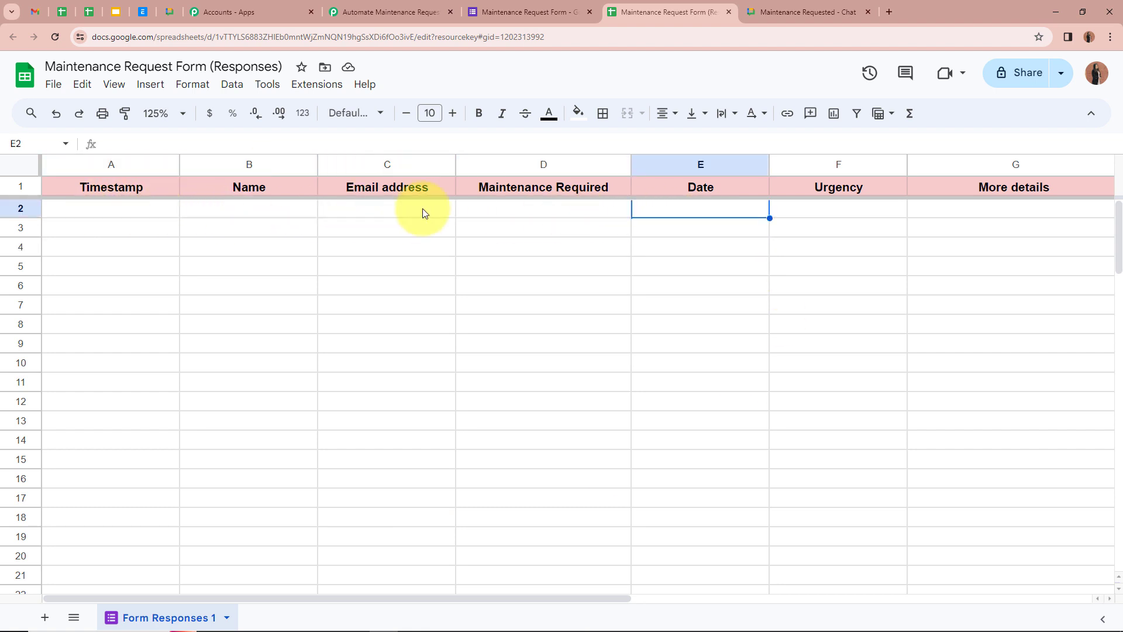
pyautogui.click(570, 12)
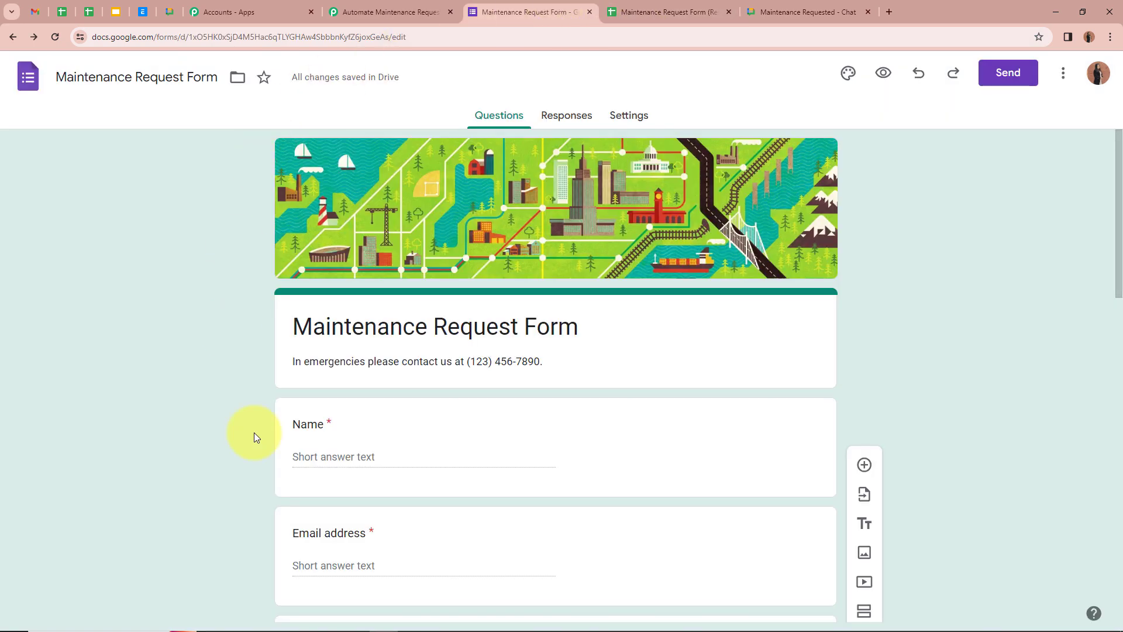
pyautogui.scroll(-5, 109, 307)
pyautogui.scroll(5, 109, 308)
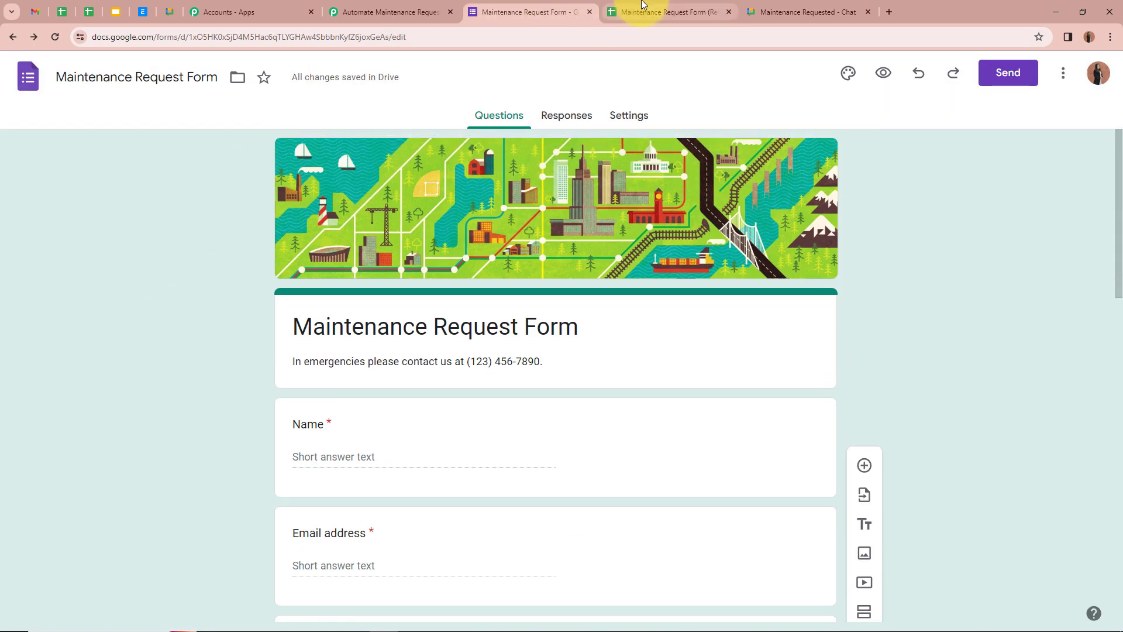
pyautogui.click(641, 11)
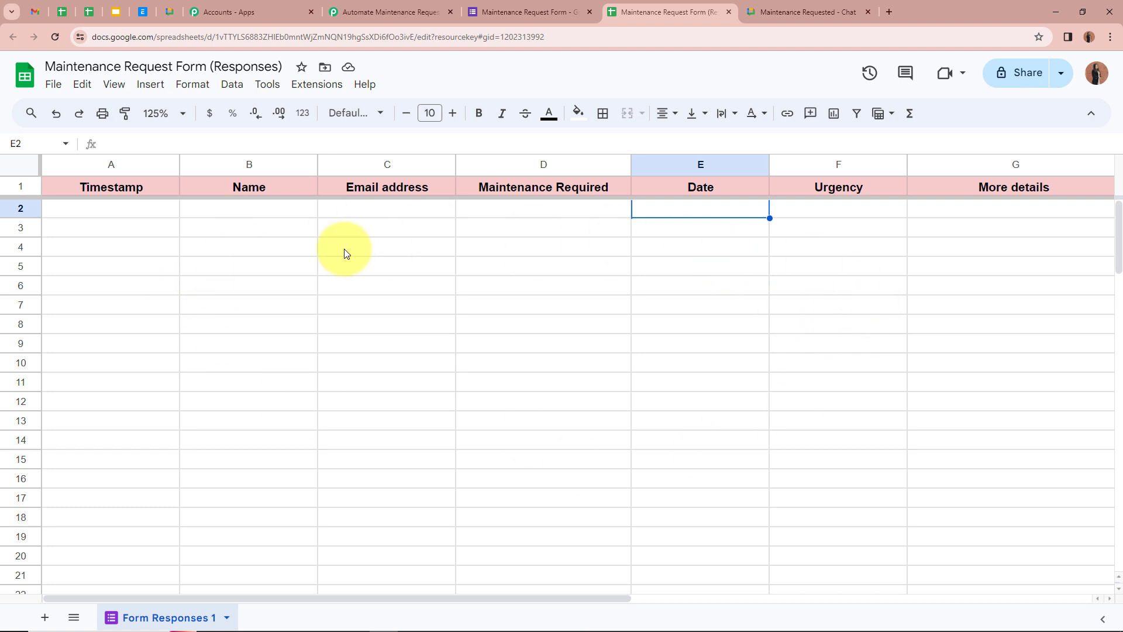
pyautogui.click(325, 88)
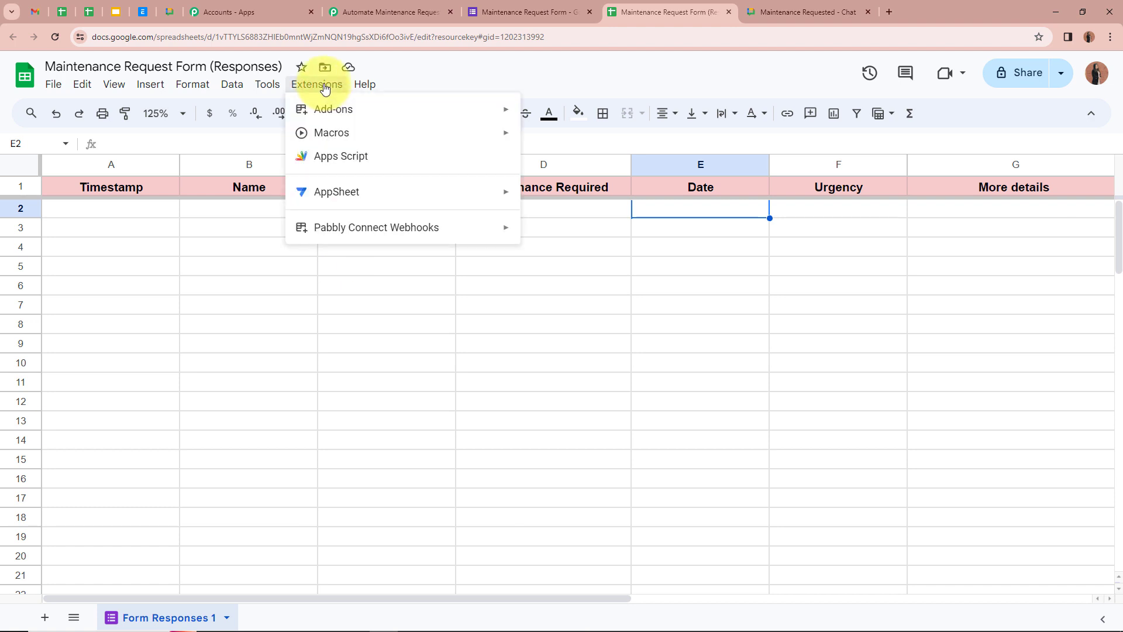
# Search Get add-ons for Pabbly Connect Webhooks and confirm its listing shows it installed.
pyautogui.moveTo(427, 109)
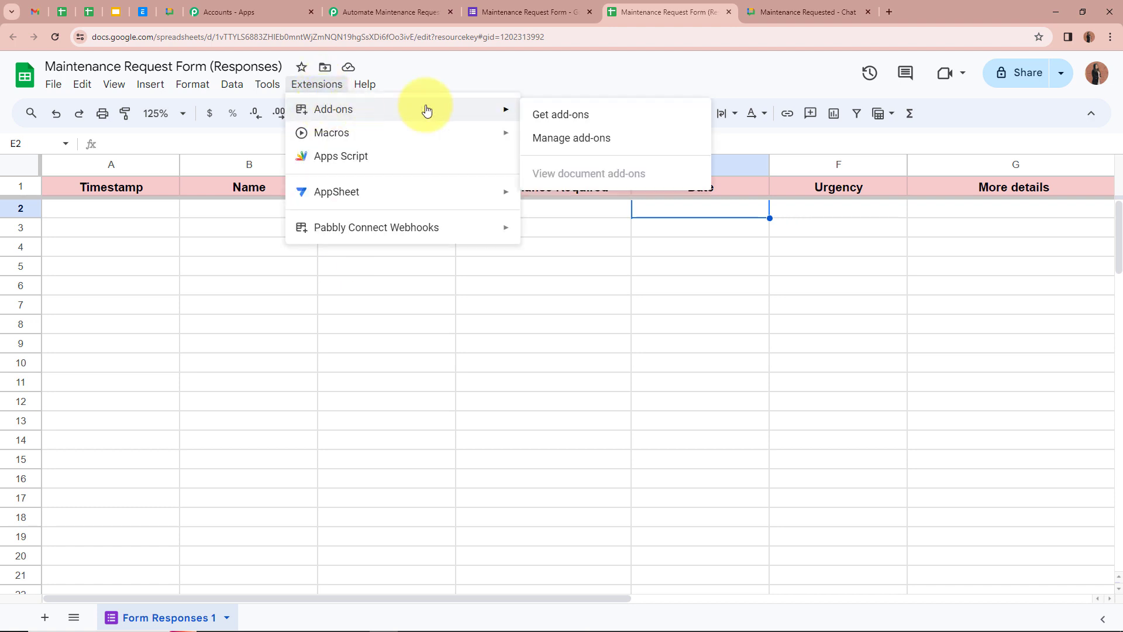
pyautogui.click(573, 117)
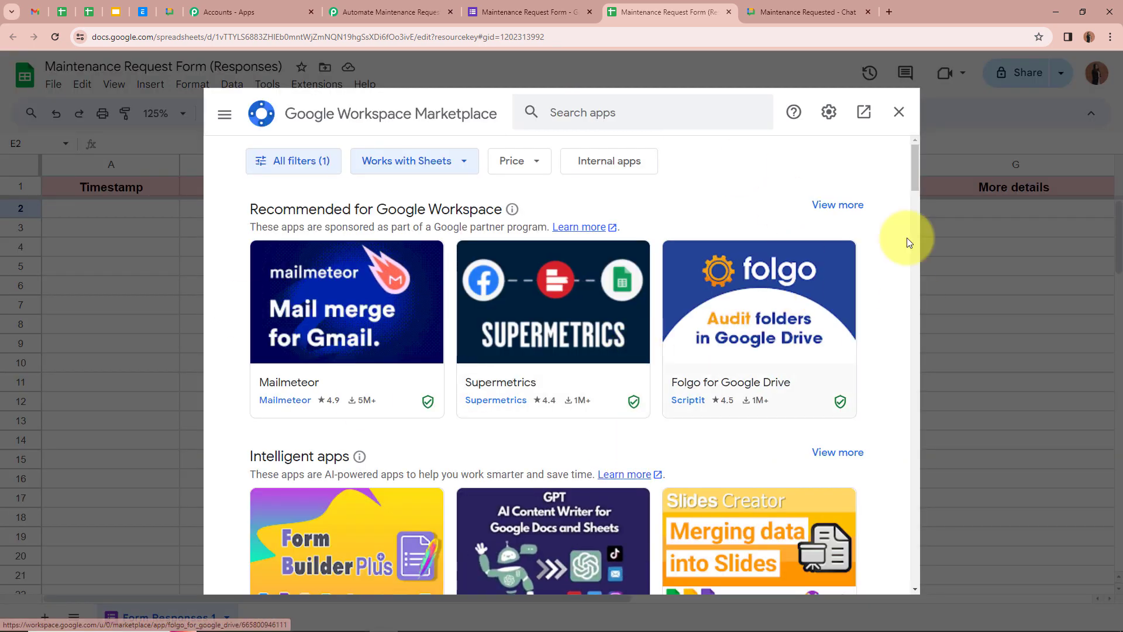
pyautogui.click(677, 111)
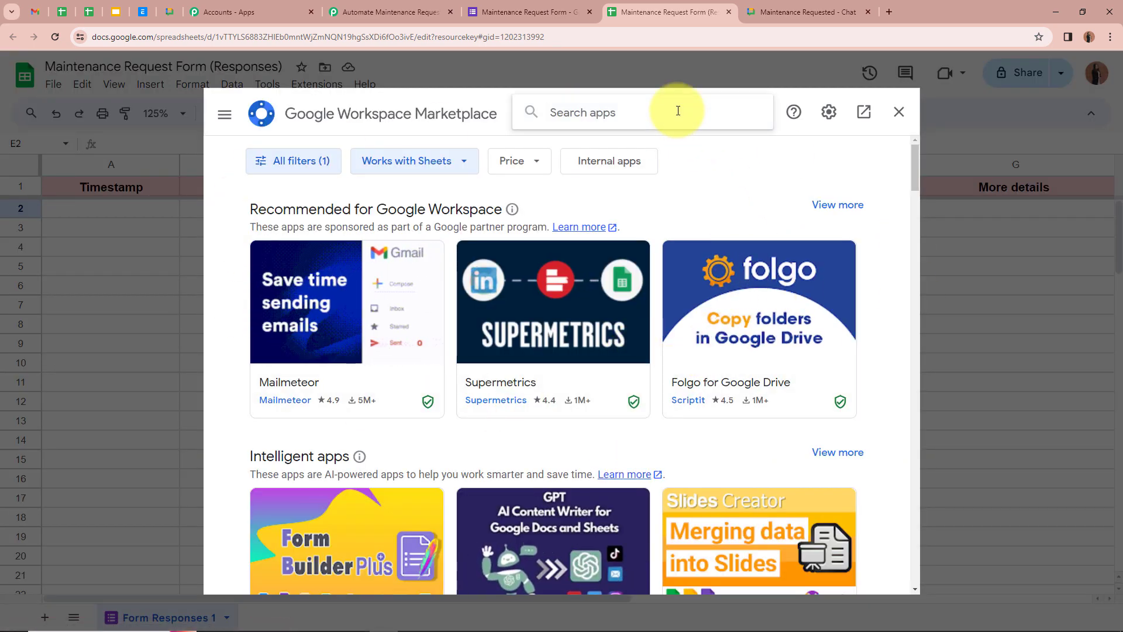
pyautogui.write('Pabb')
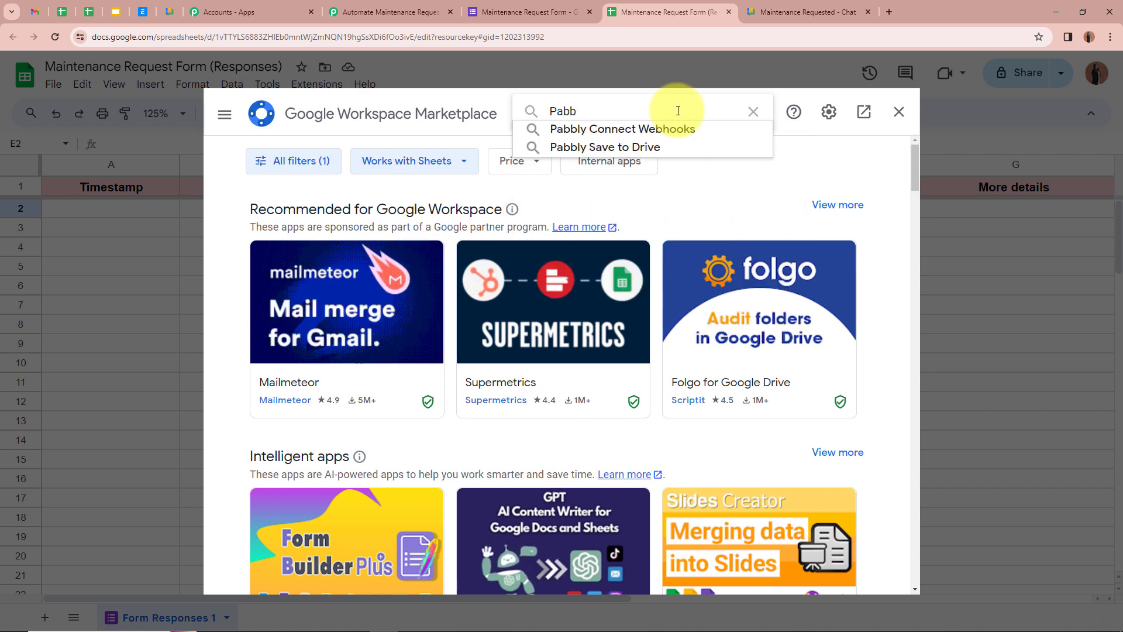
pyautogui.click(679, 127)
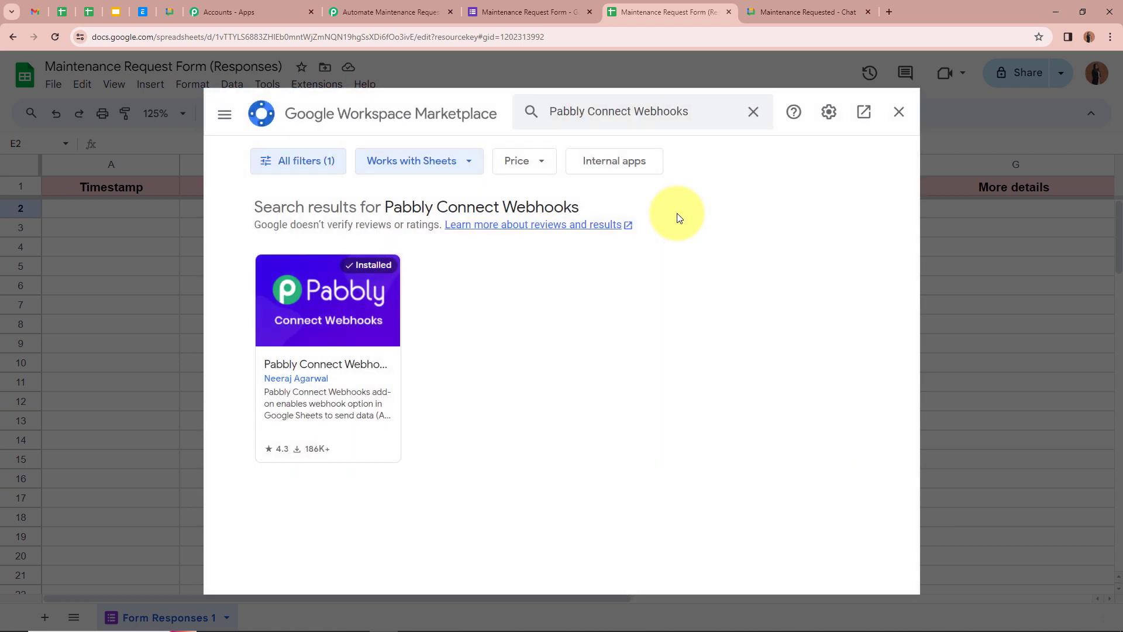
pyautogui.click(346, 339)
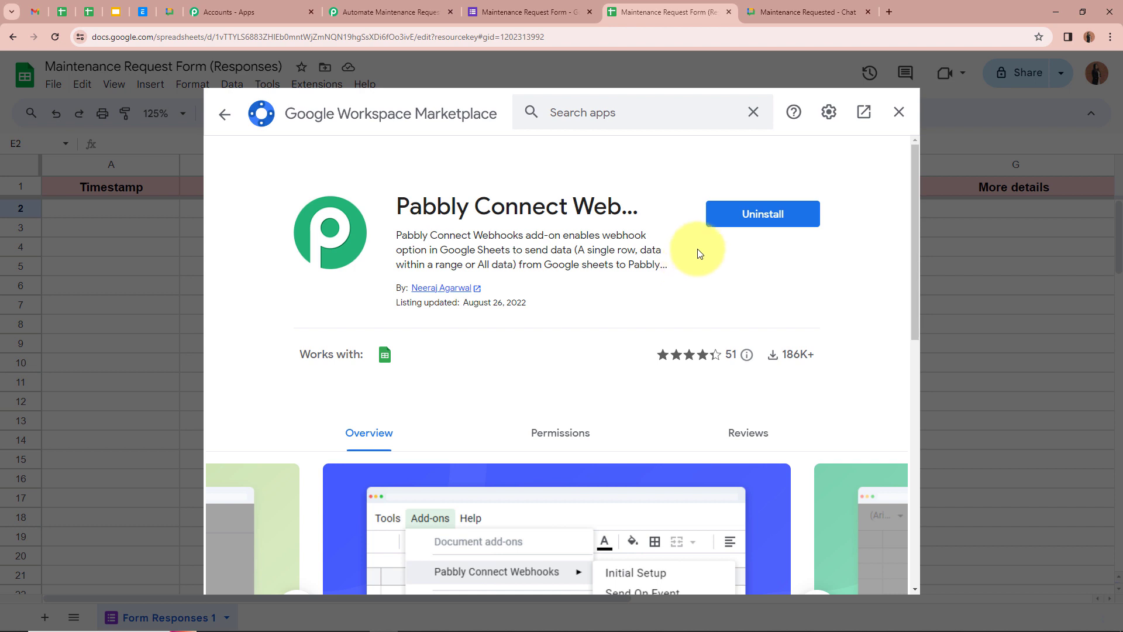
# Run Pabbly Connect Webhooks Initial Setup with the pasted webhook URL and trigger column G.
pyautogui.click(899, 112)
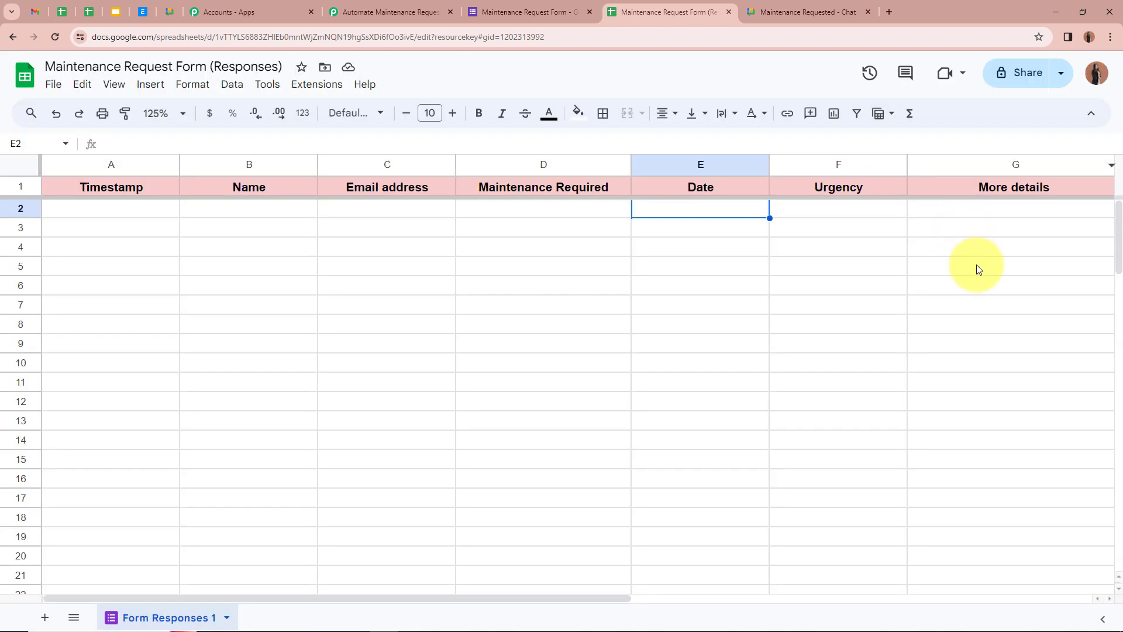
pyautogui.click(316, 85)
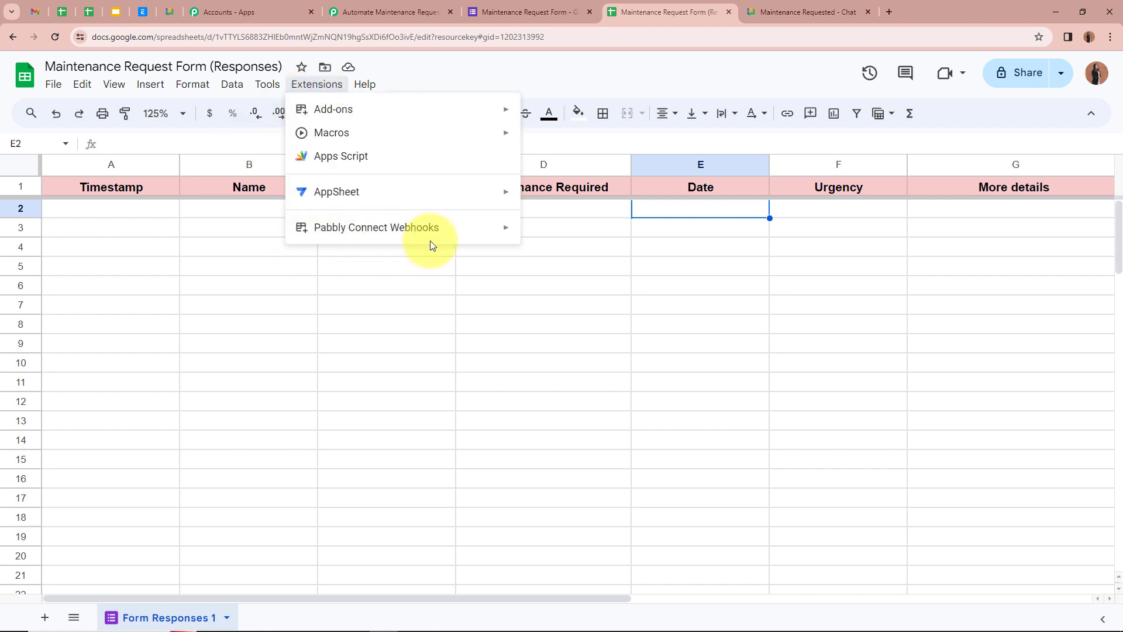
pyautogui.moveTo(432, 229)
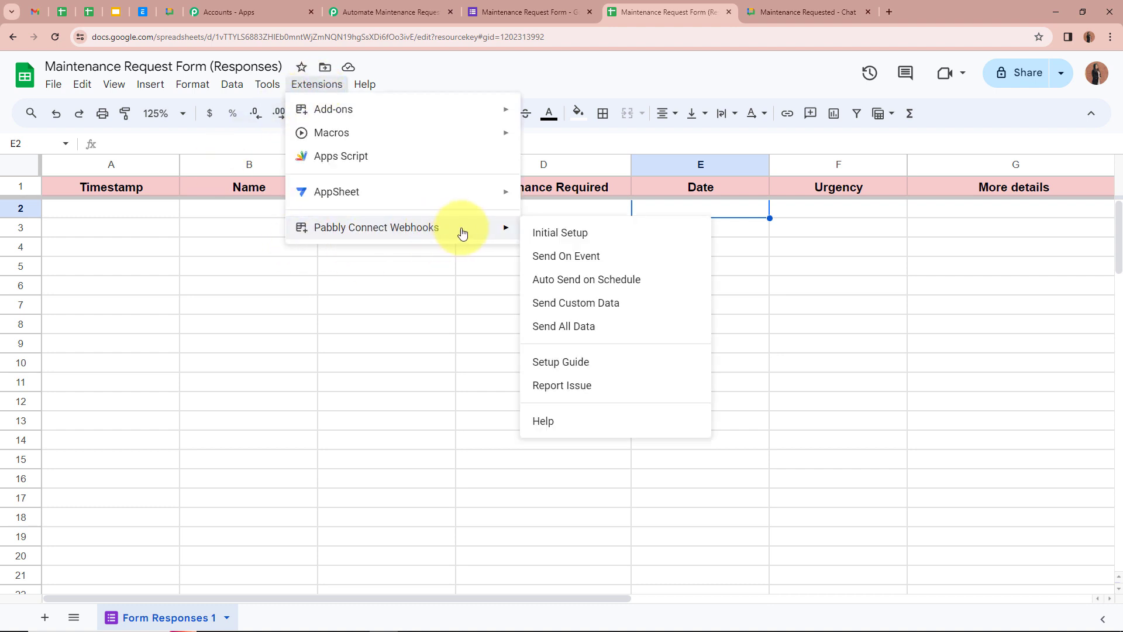
pyautogui.click(604, 233)
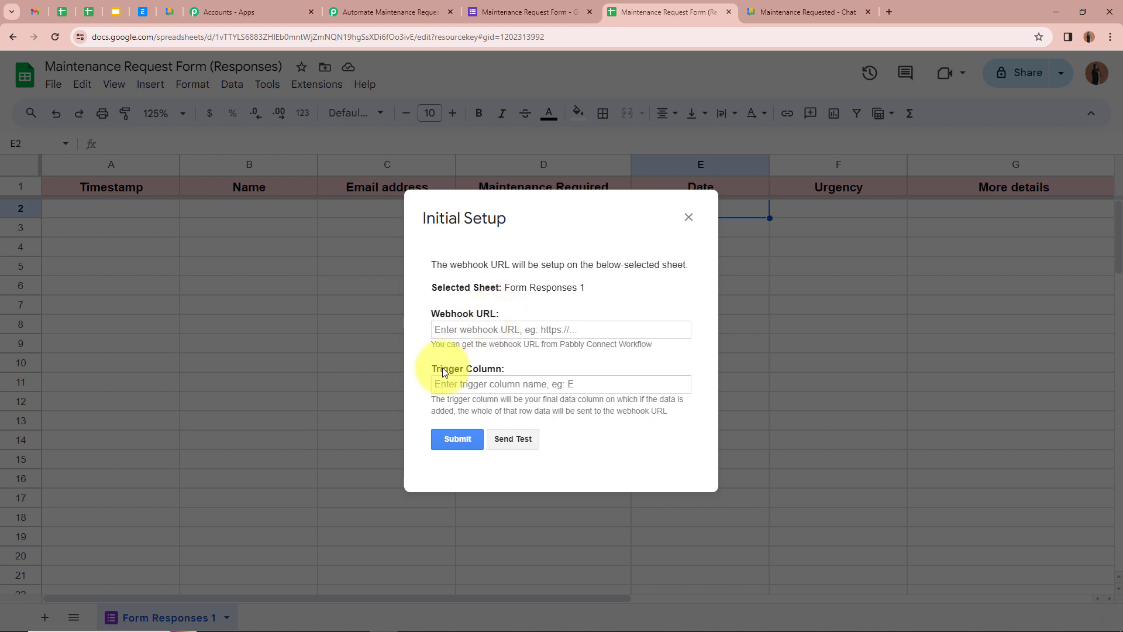
pyautogui.click(529, 329)
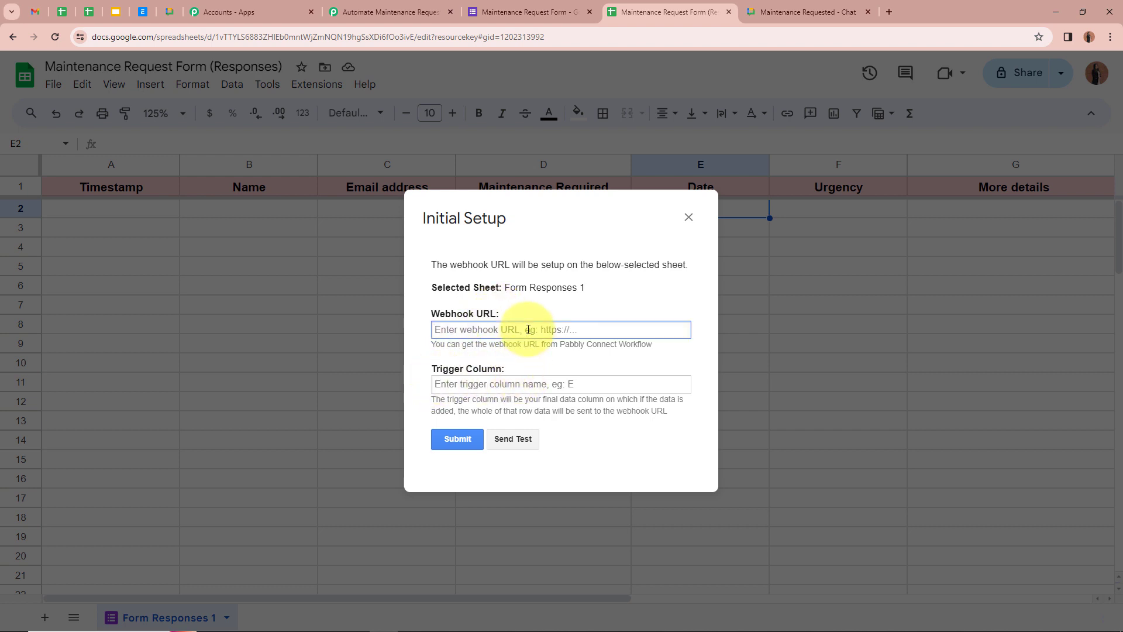
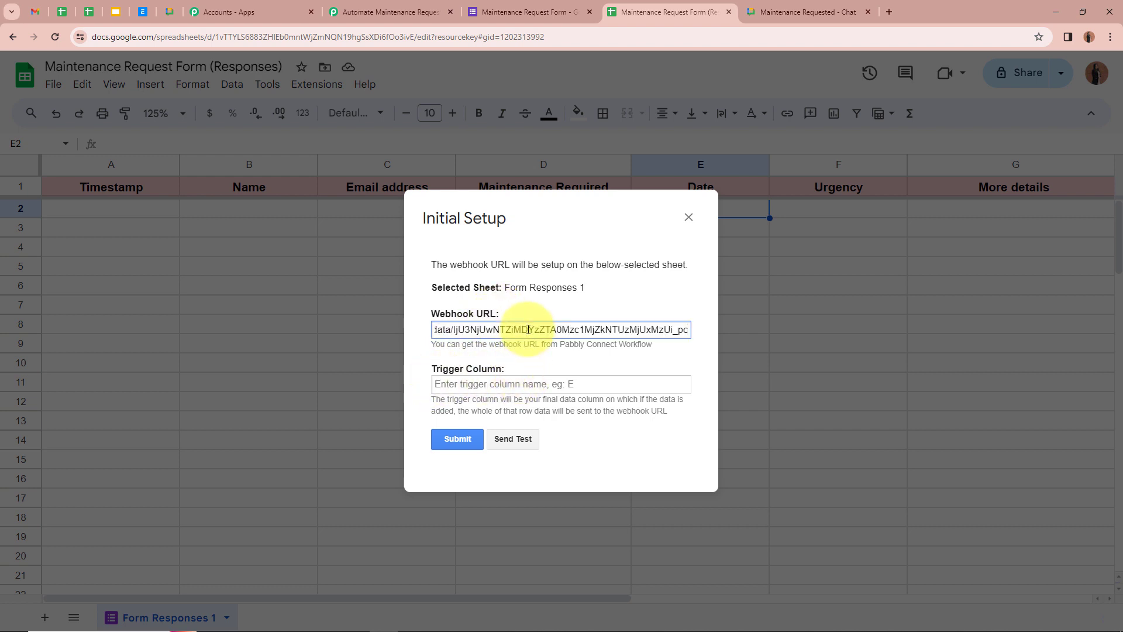
pyautogui.click(437, 384)
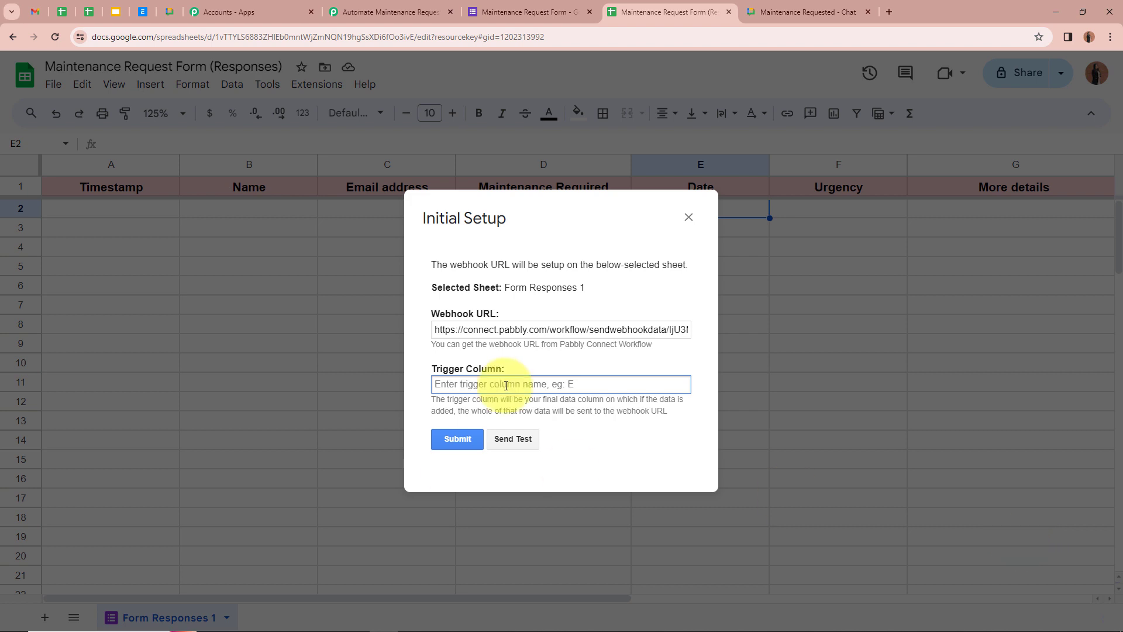
pyautogui.write('G')
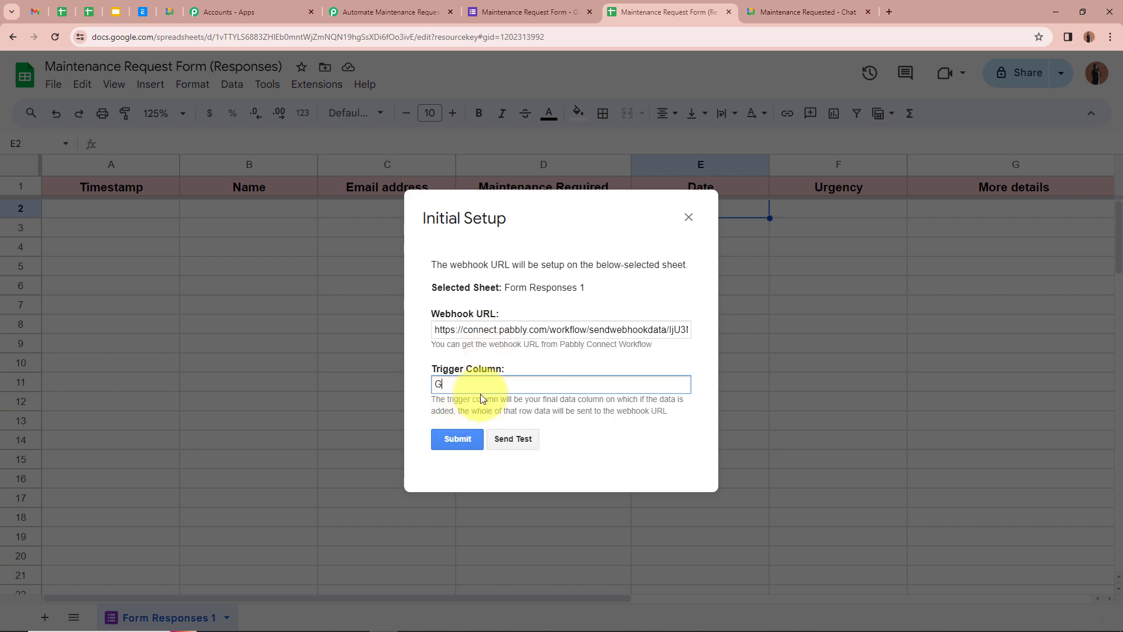
pyautogui.click(460, 443)
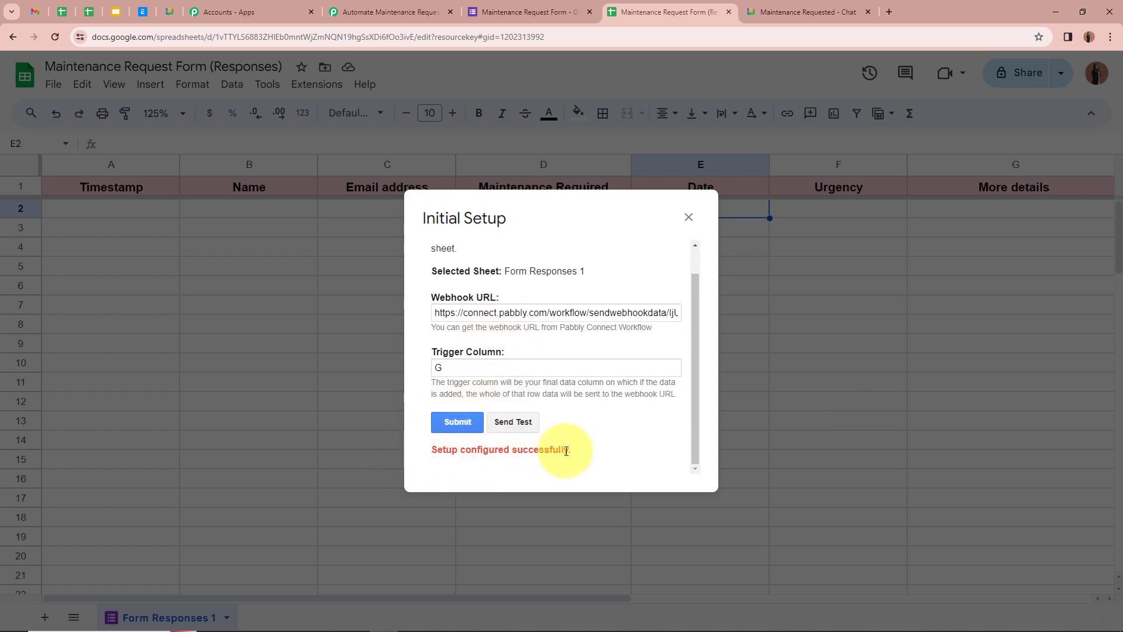
pyautogui.click(689, 217)
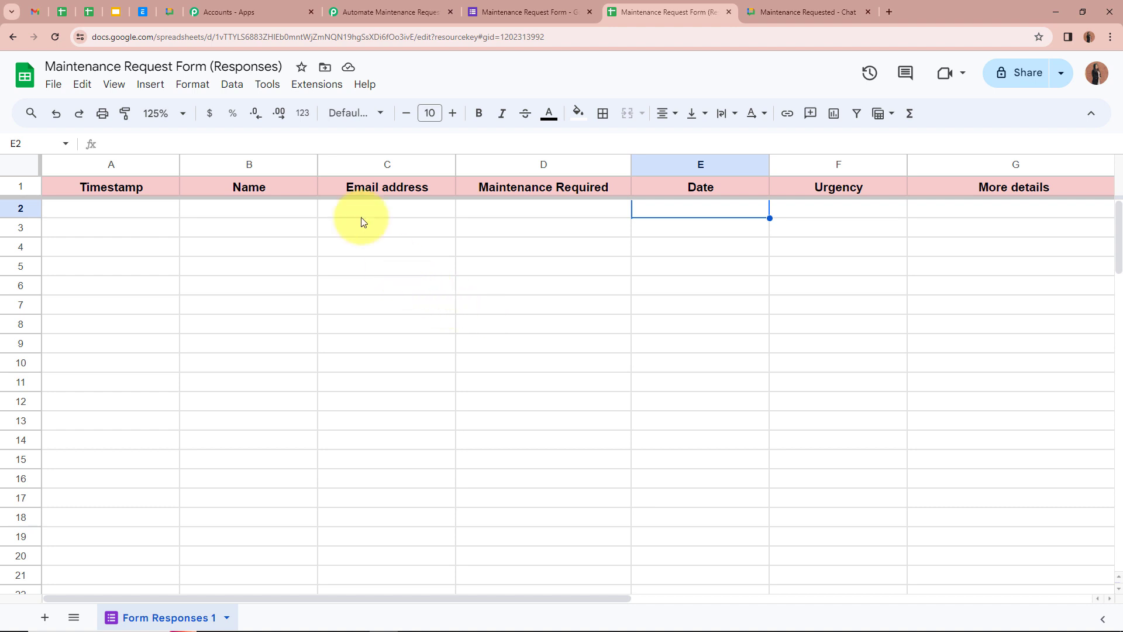
# Enable sending row data on each event in the Pabbly Connect Webhooks extension.
pyautogui.click(332, 86)
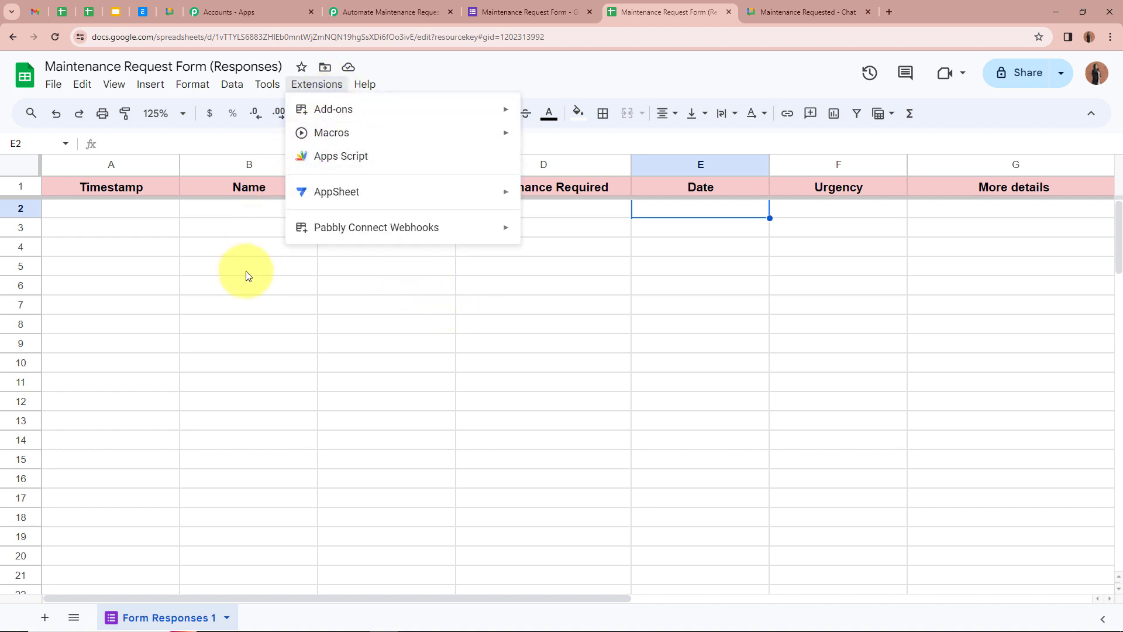
pyautogui.moveTo(440, 229)
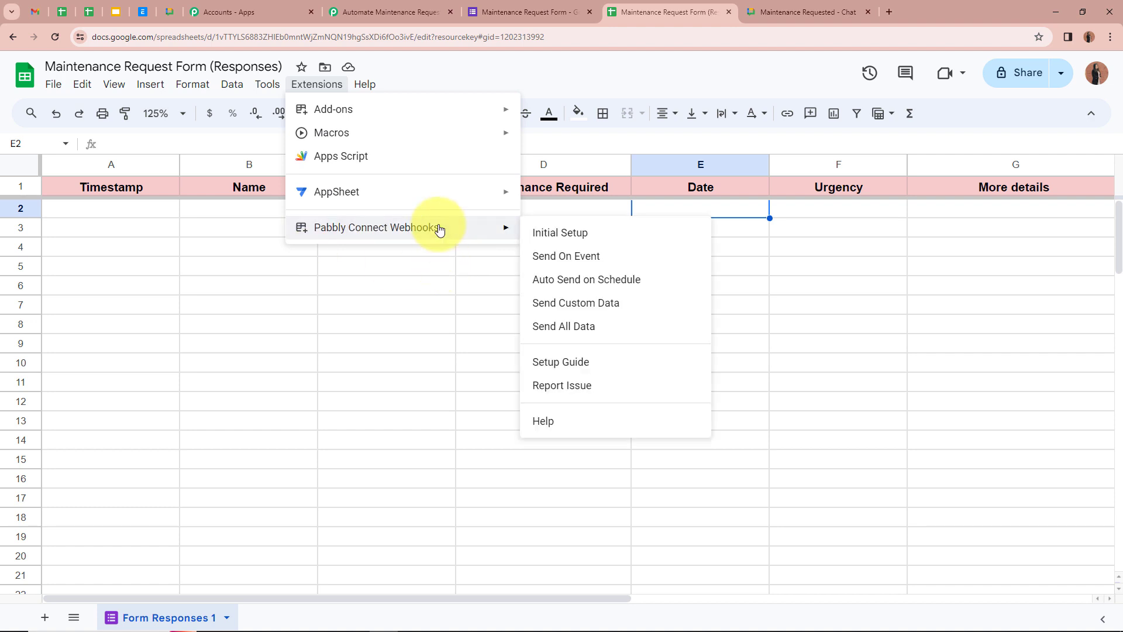
pyautogui.click(637, 260)
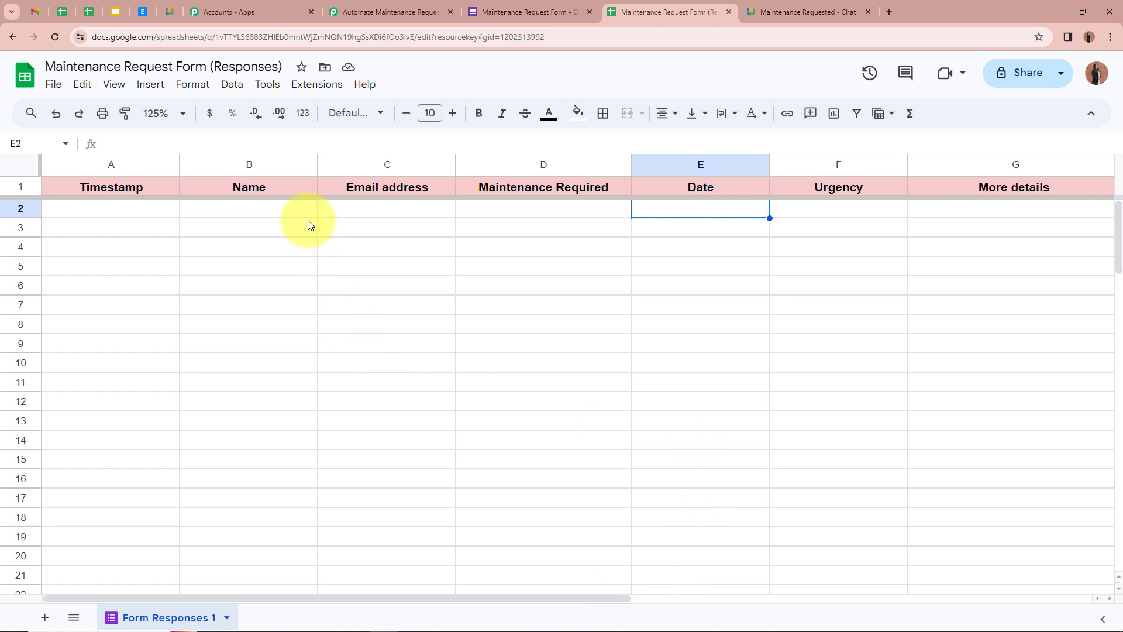
pyautogui.click(317, 88)
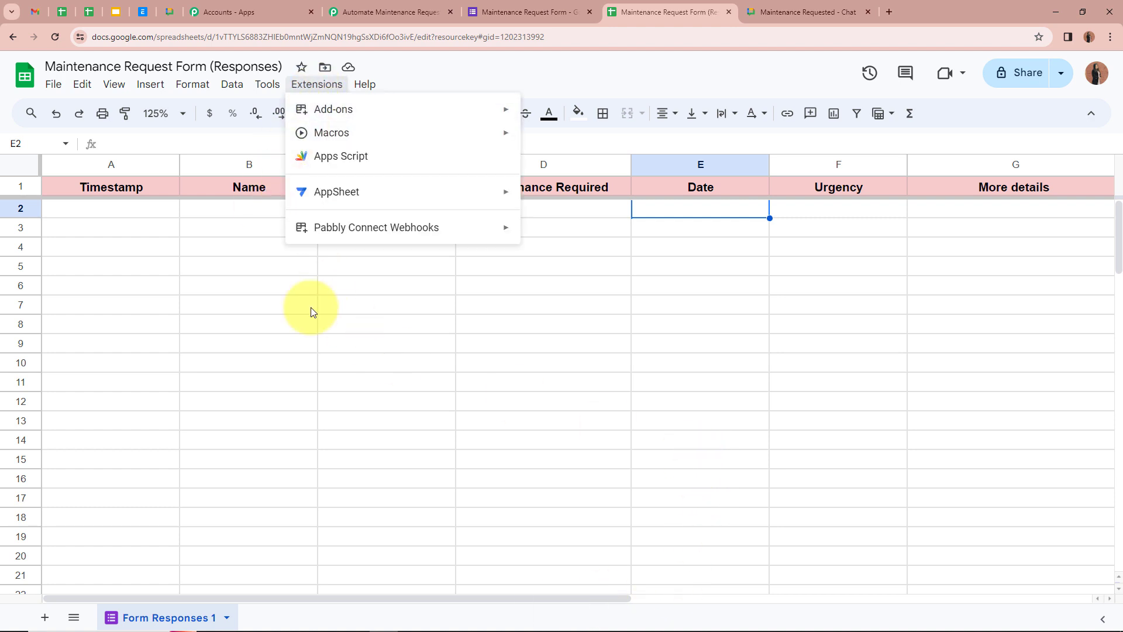
pyautogui.moveTo(372, 231)
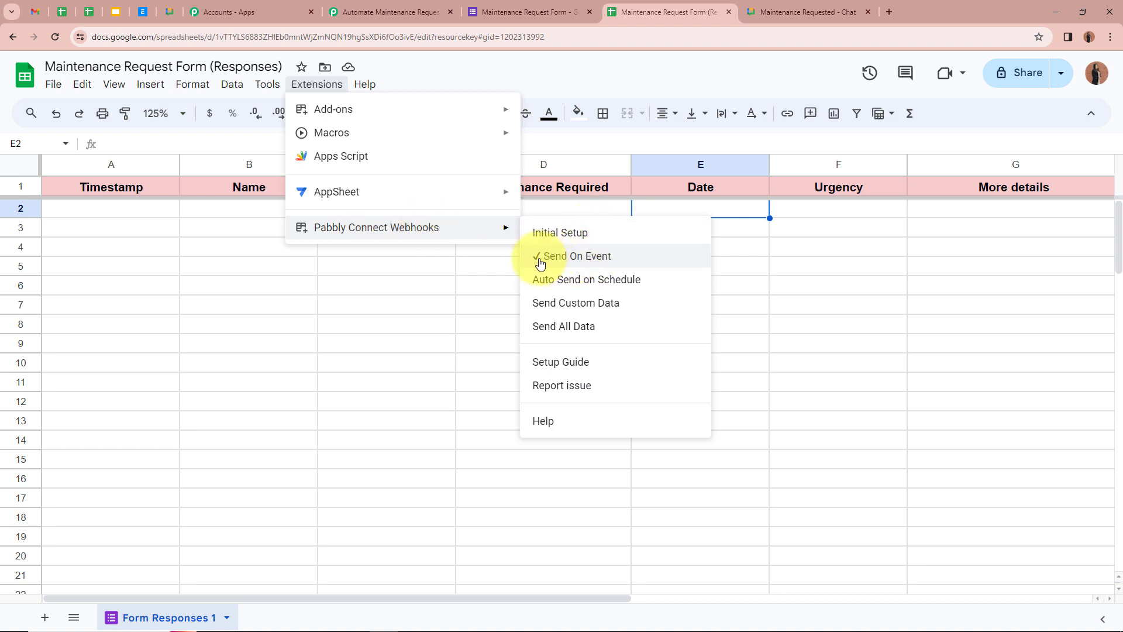
pyautogui.click(336, 303)
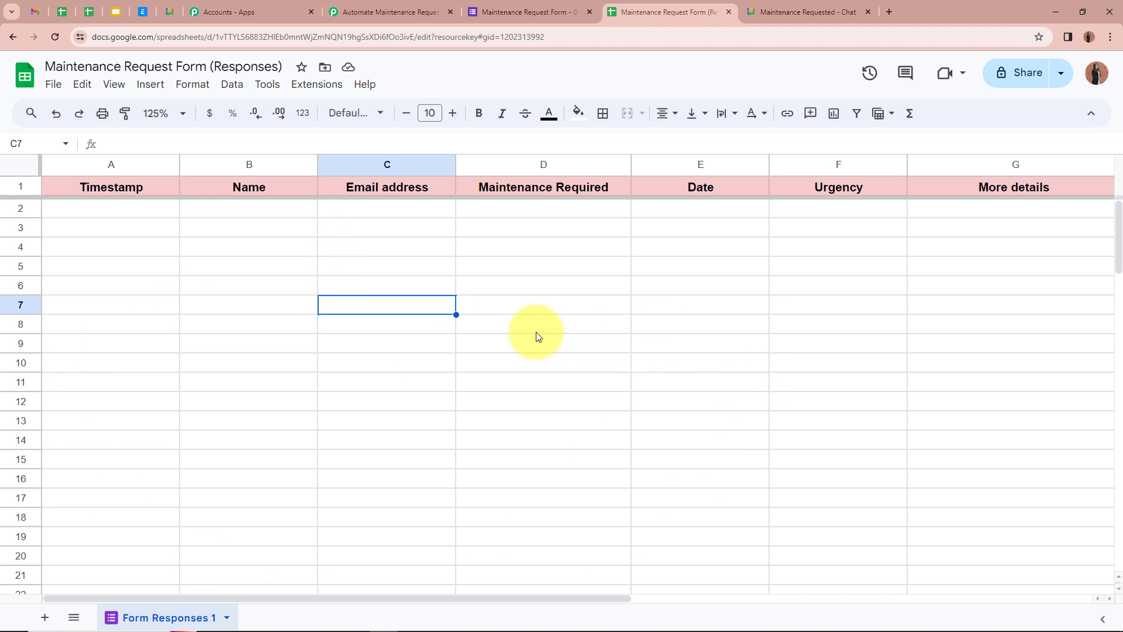
# Check that the Pabbly Connect workflow is awaiting a webhook response, then return to the form editor.
pyautogui.click(389, 12)
pyautogui.scroll(-2, 202, 351)
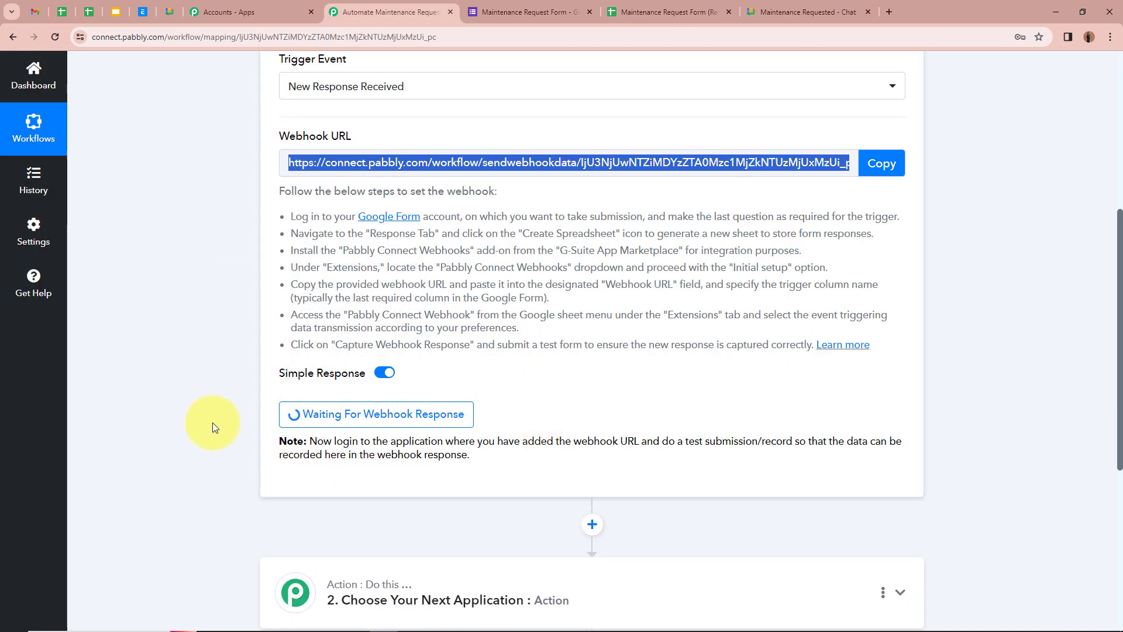
pyautogui.scroll(5, 601, 407)
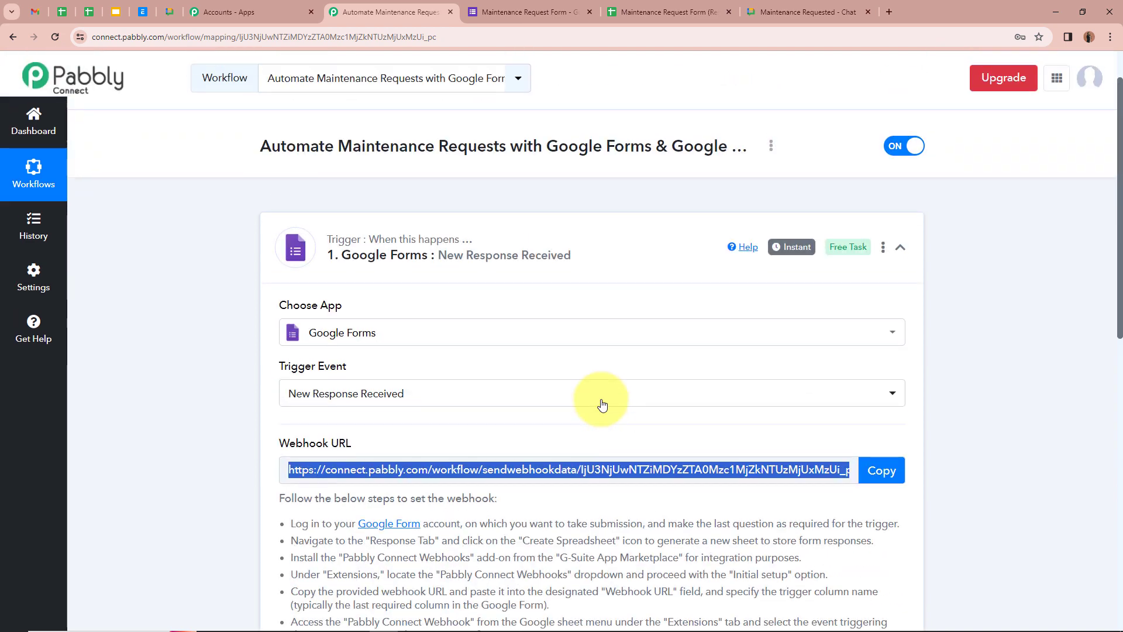
pyautogui.click(515, 12)
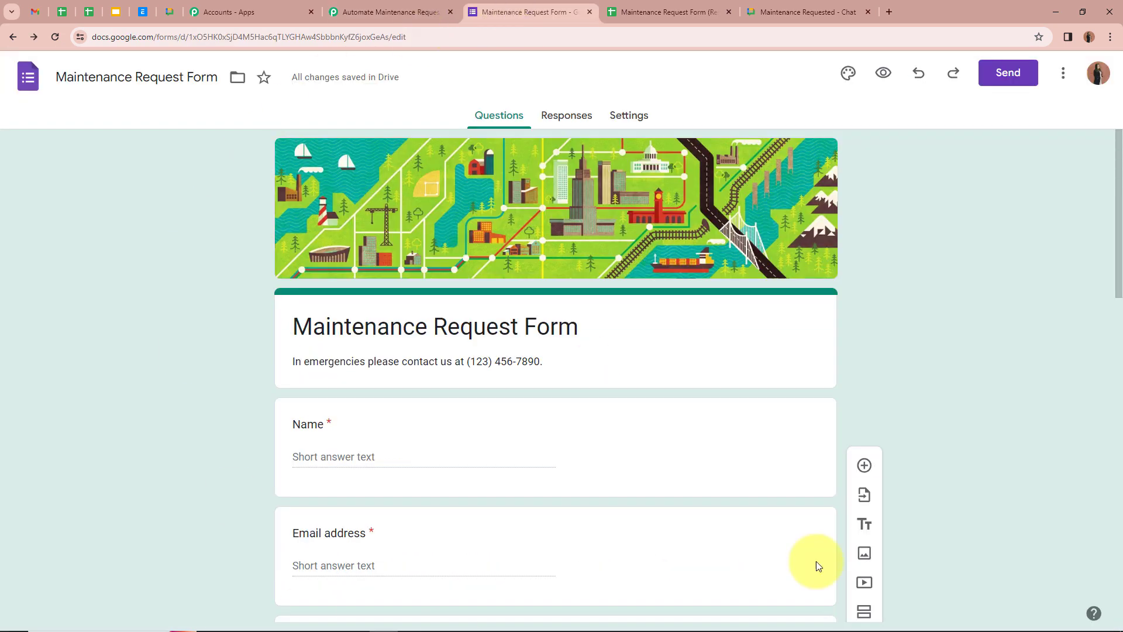
# Copy the Maintenance Request Form's shareable link from the Send dialog.
pyautogui.scroll(-2, 170, 304)
pyautogui.scroll(2, 167, 304)
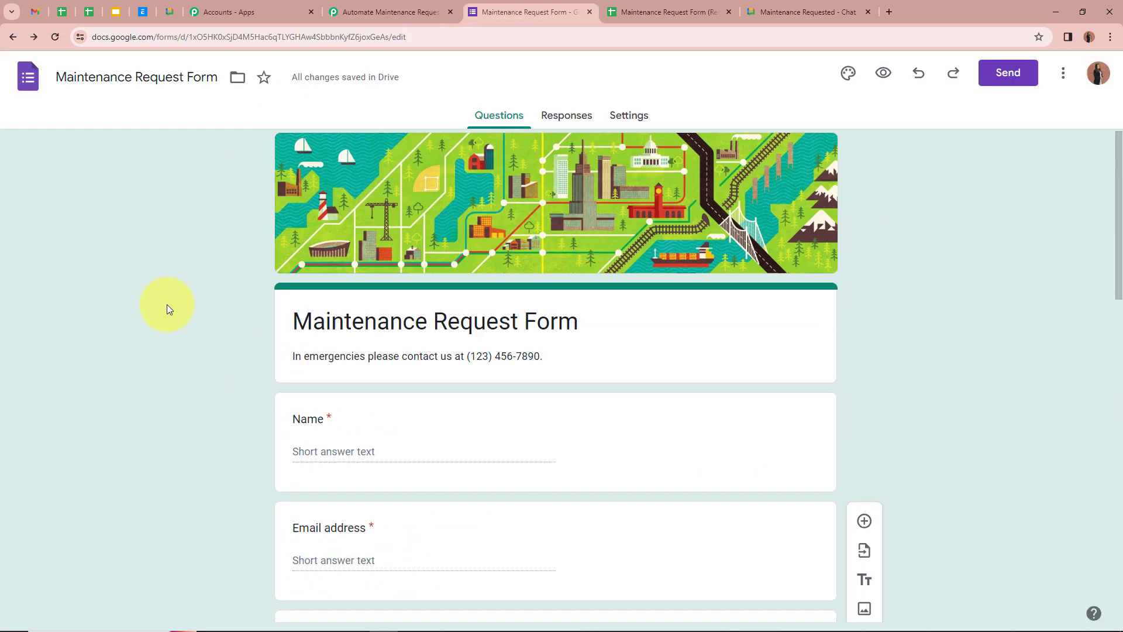
pyautogui.scroll(-1, 167, 309)
pyautogui.scroll(1, 166, 308)
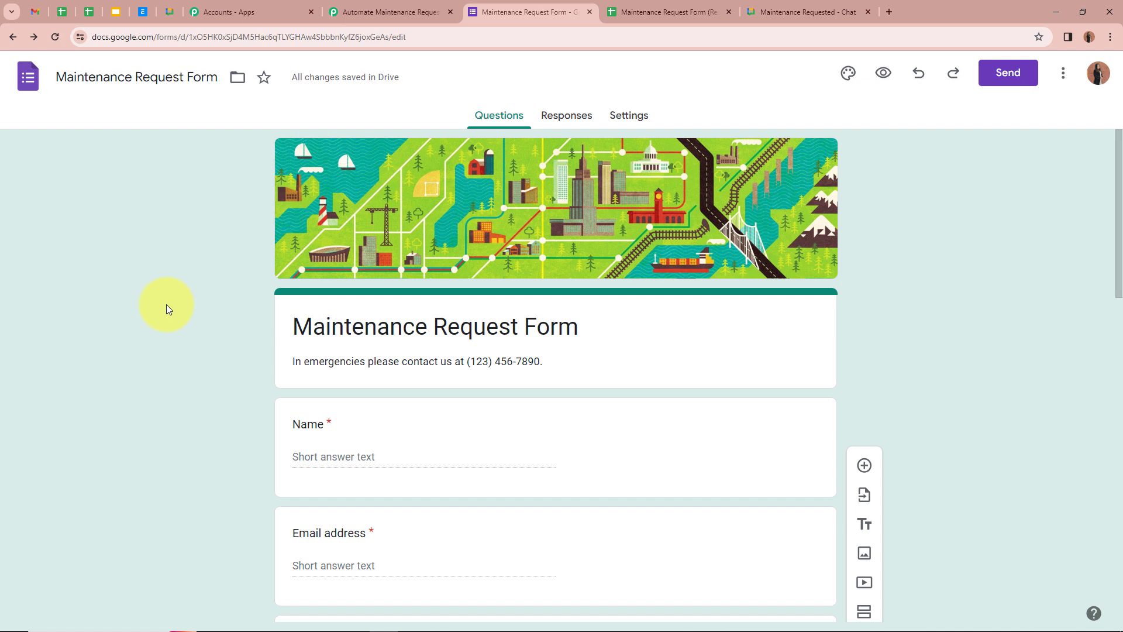
pyautogui.click(1000, 74)
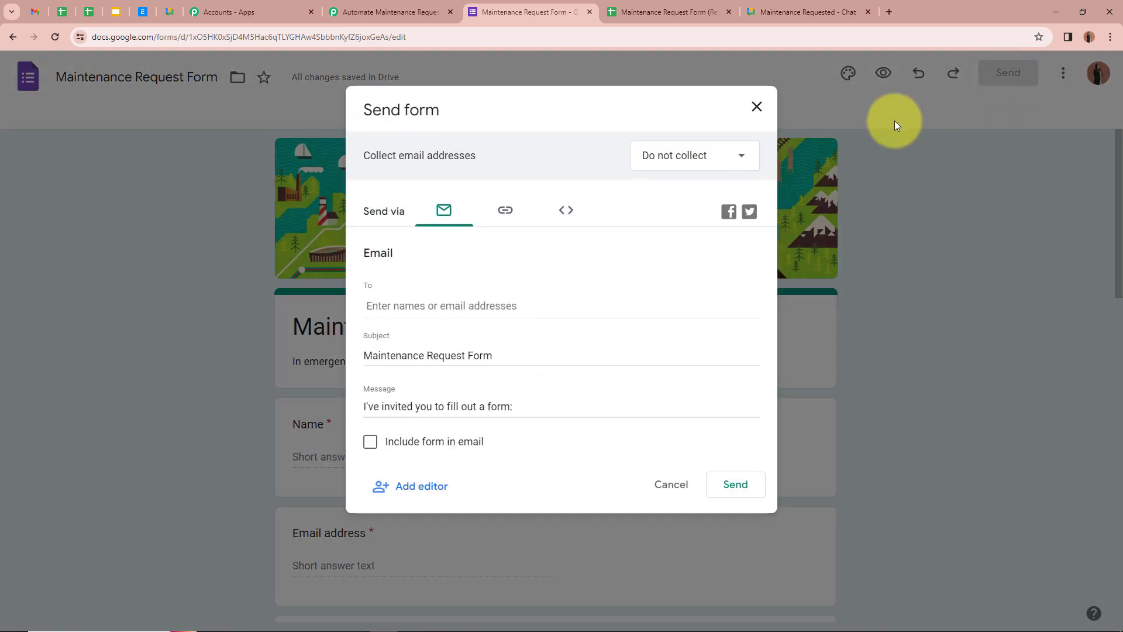
pyautogui.click(507, 211)
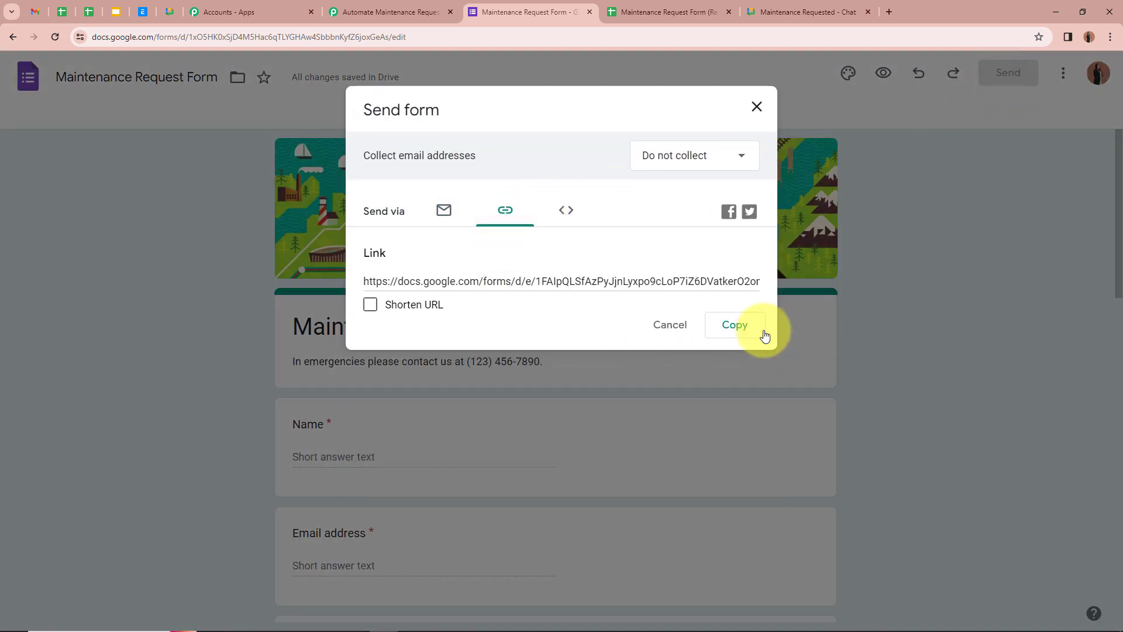
pyautogui.click(735, 325)
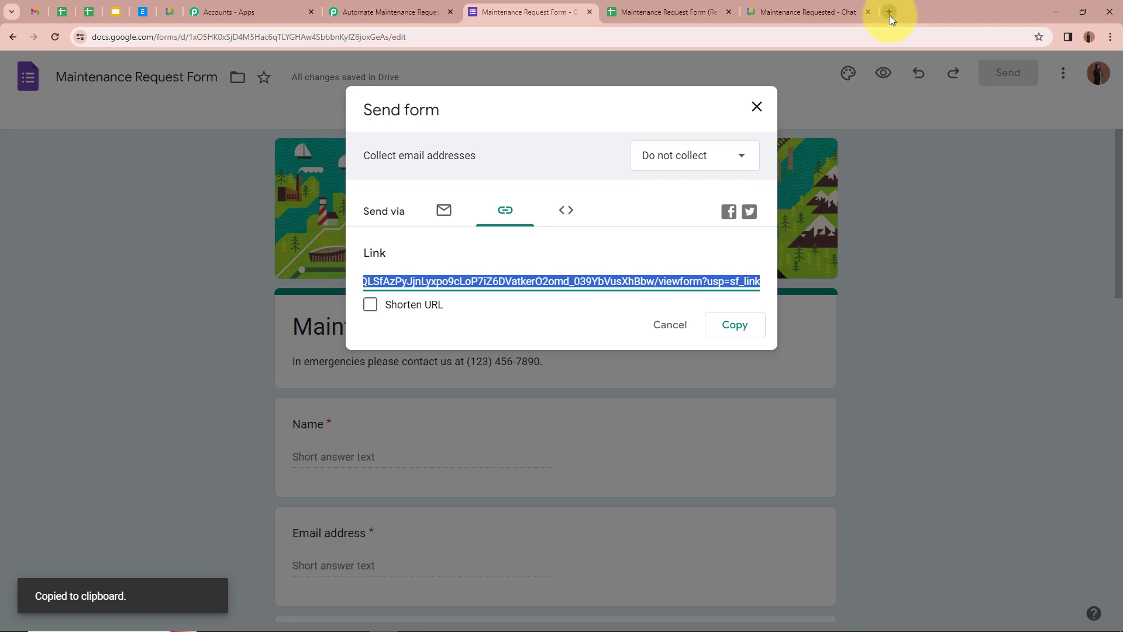
# Load the copied form link in a new browser tab to show the live form.
pyautogui.click(890, 15)
pyautogui.hotkey('ctrl', 'v')
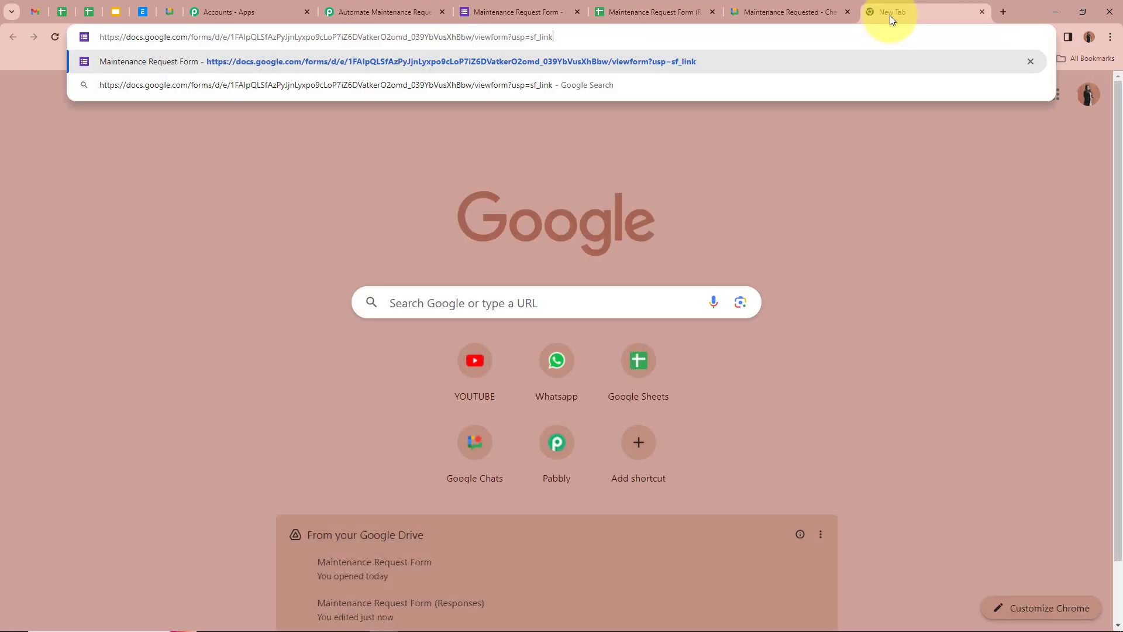
pyautogui.press('Return')
pyautogui.scroll(-5, 388, 107)
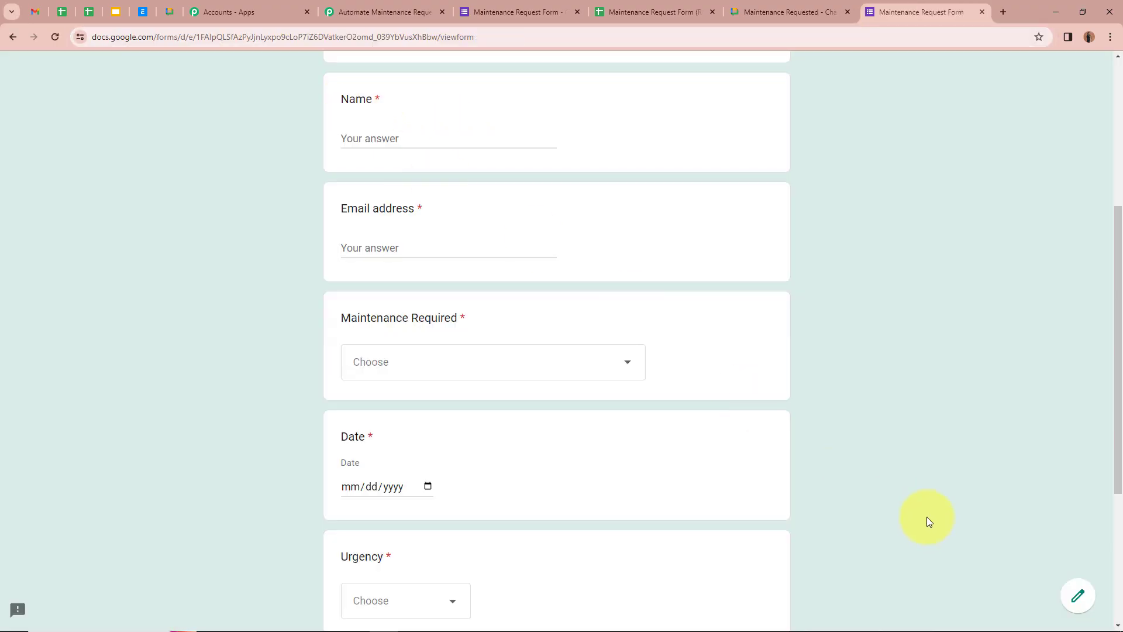
pyautogui.scroll(-4, 926, 517)
pyautogui.scroll(3, 905, 493)
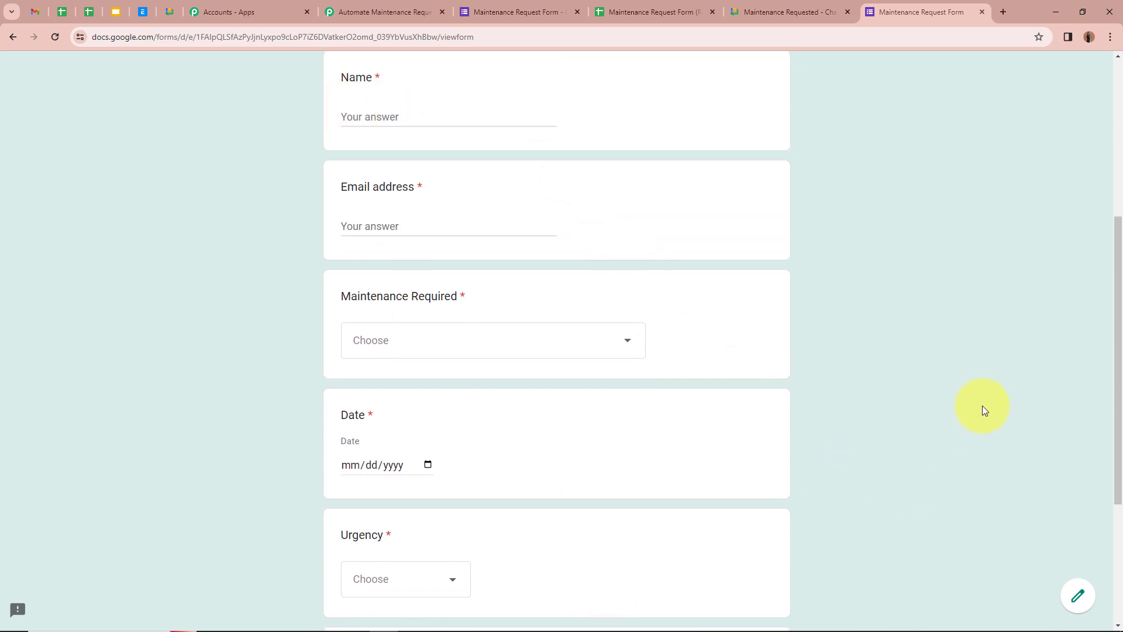
# Enter the respondent's name and e-mail, and choose CNC Machines as the maintenance required.
pyautogui.click(378, 117)
pyautogui.hotkey('ctrl', 'v')
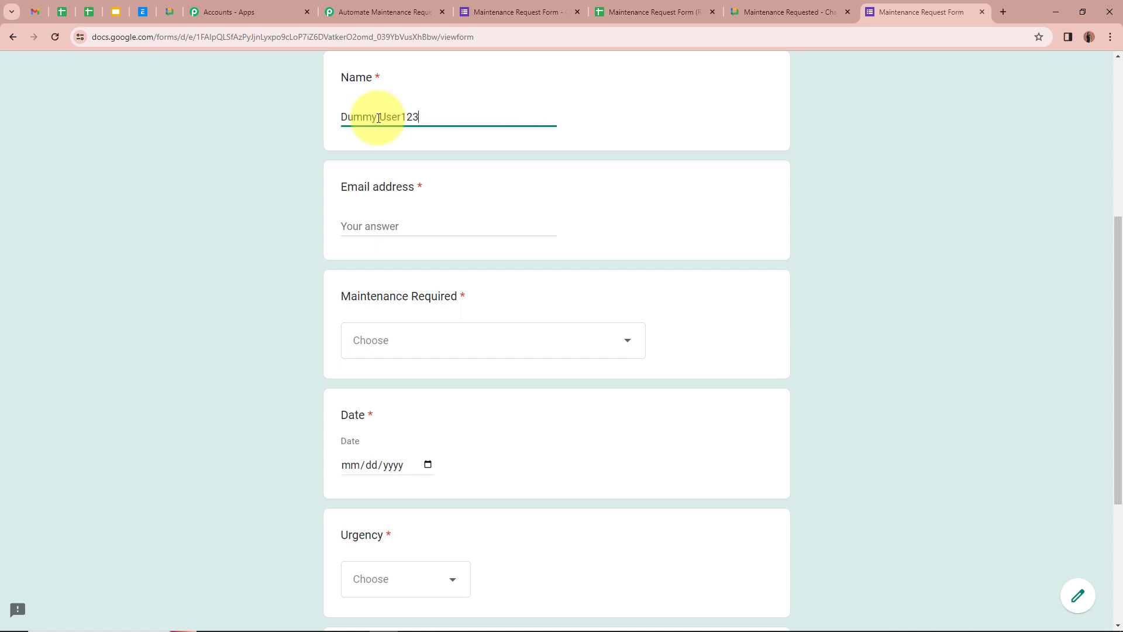
pyautogui.click(441, 230)
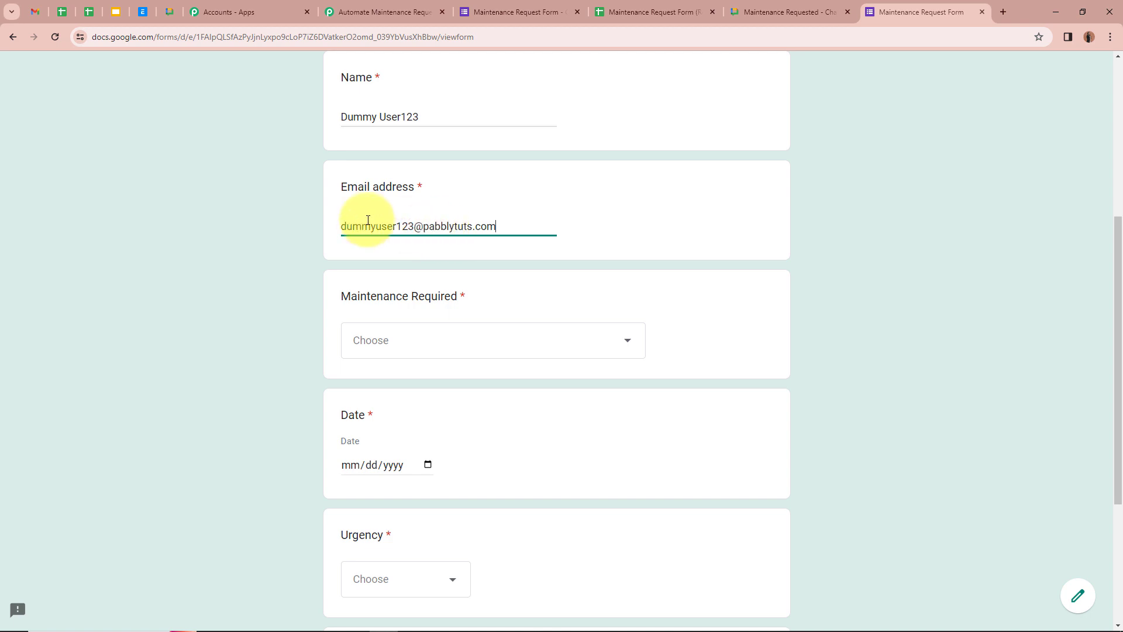
pyautogui.scroll(-1, 265, 302)
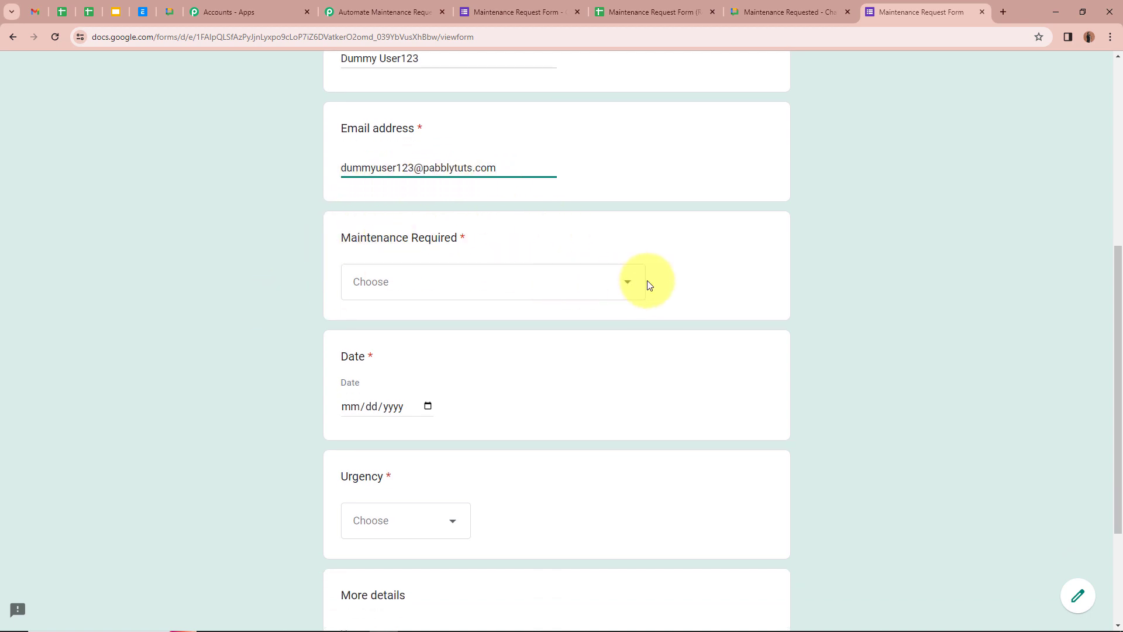
pyautogui.click(626, 281)
pyautogui.scroll(2, 493, 374)
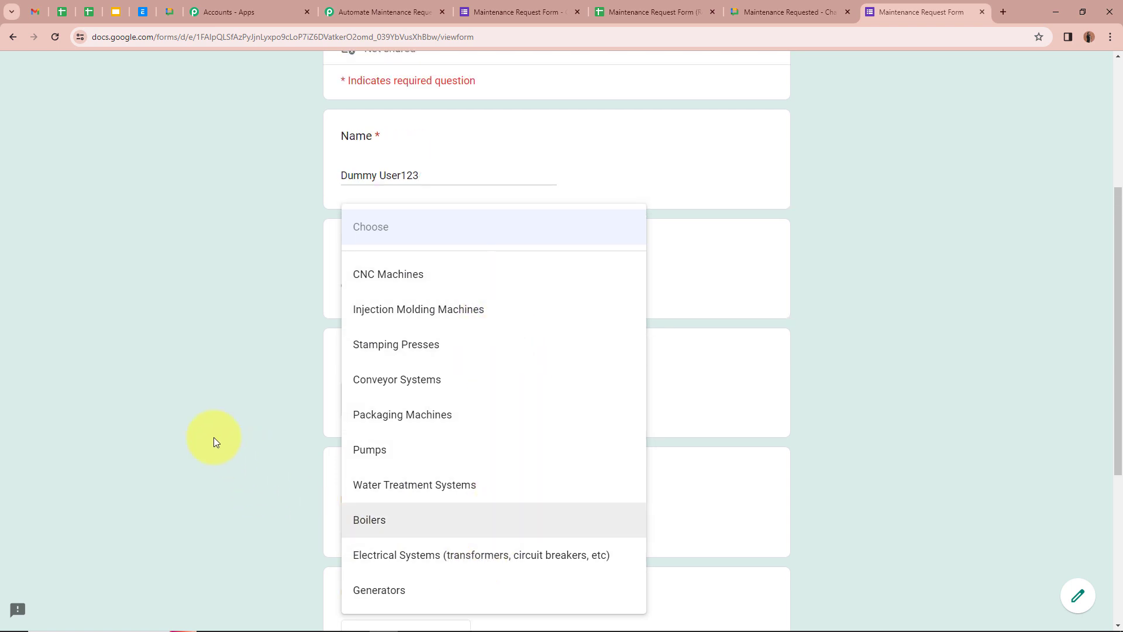
pyautogui.click(429, 275)
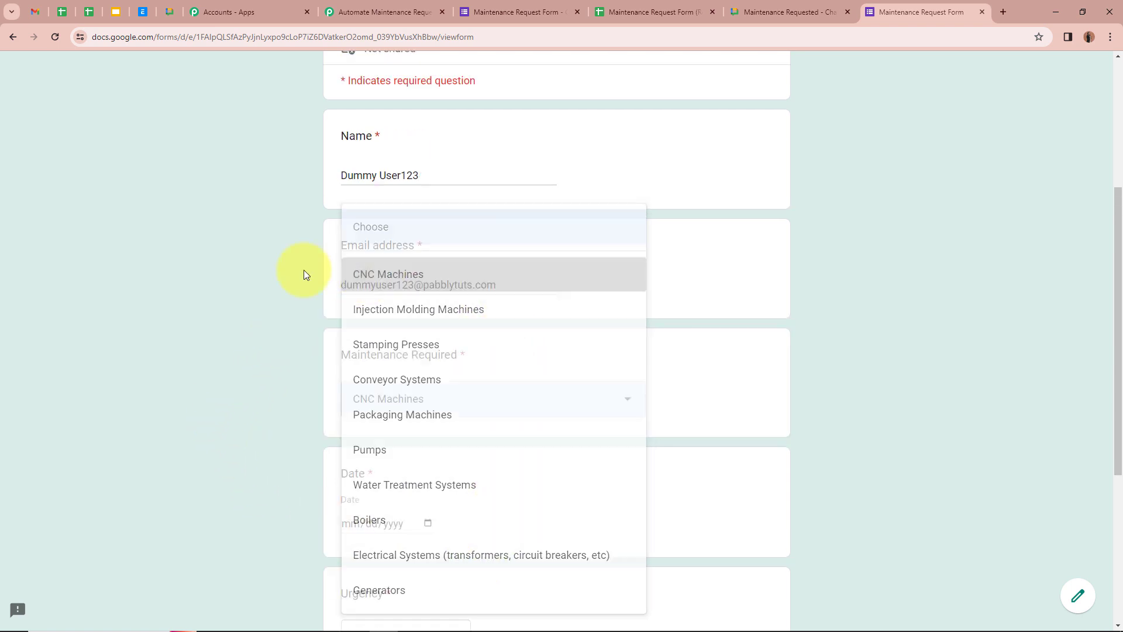
pyautogui.scroll(-3, 175, 293)
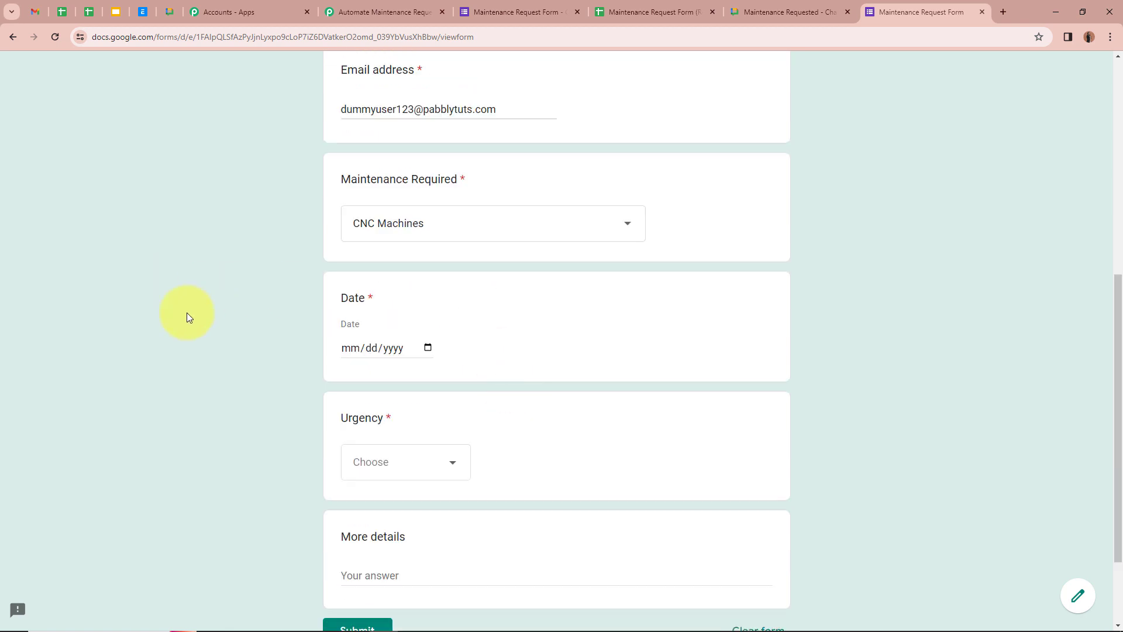
# Set date 04/12/2024 and High urgency, note the machine requires cleaning, and submit.
pyautogui.click(428, 348)
pyautogui.click(453, 439)
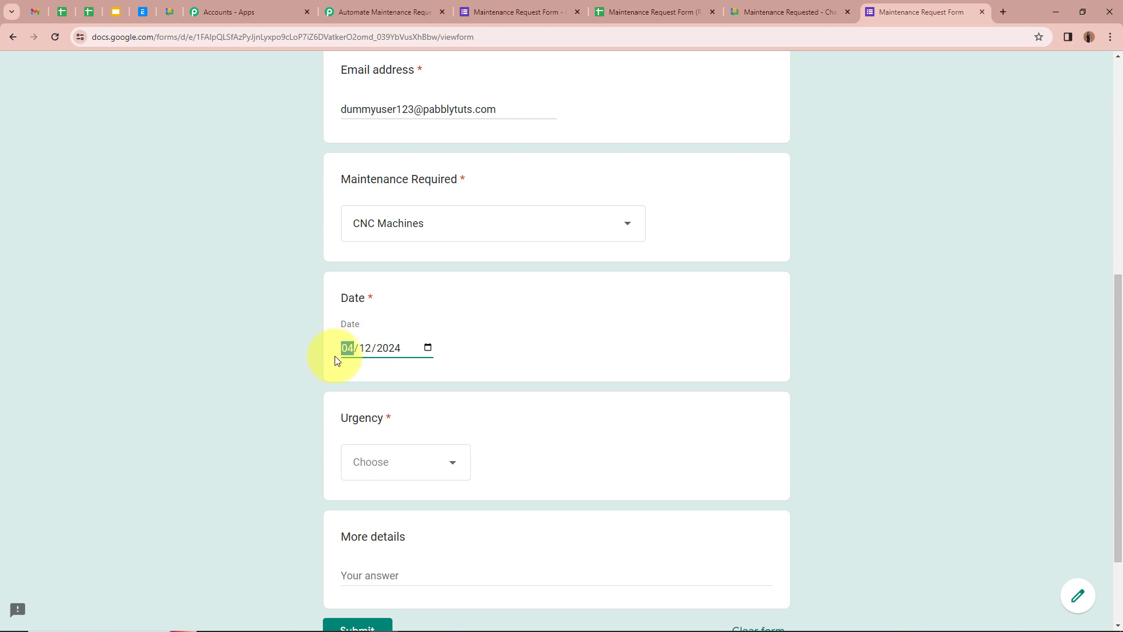
pyautogui.scroll(-2, 279, 444)
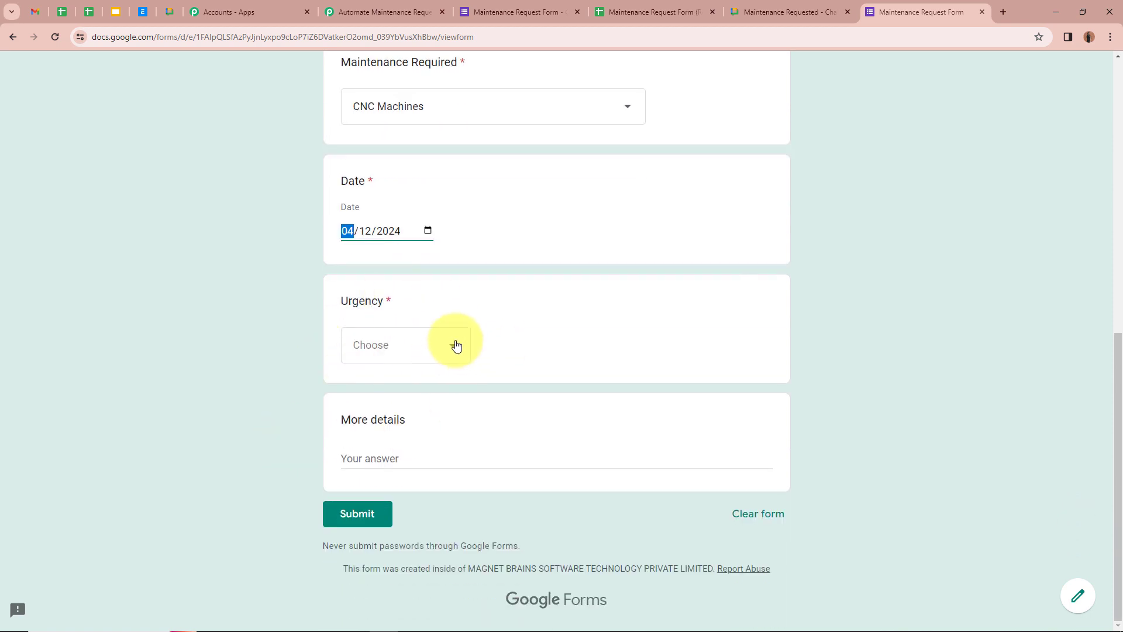
pyautogui.click(454, 344)
pyautogui.click(438, 472)
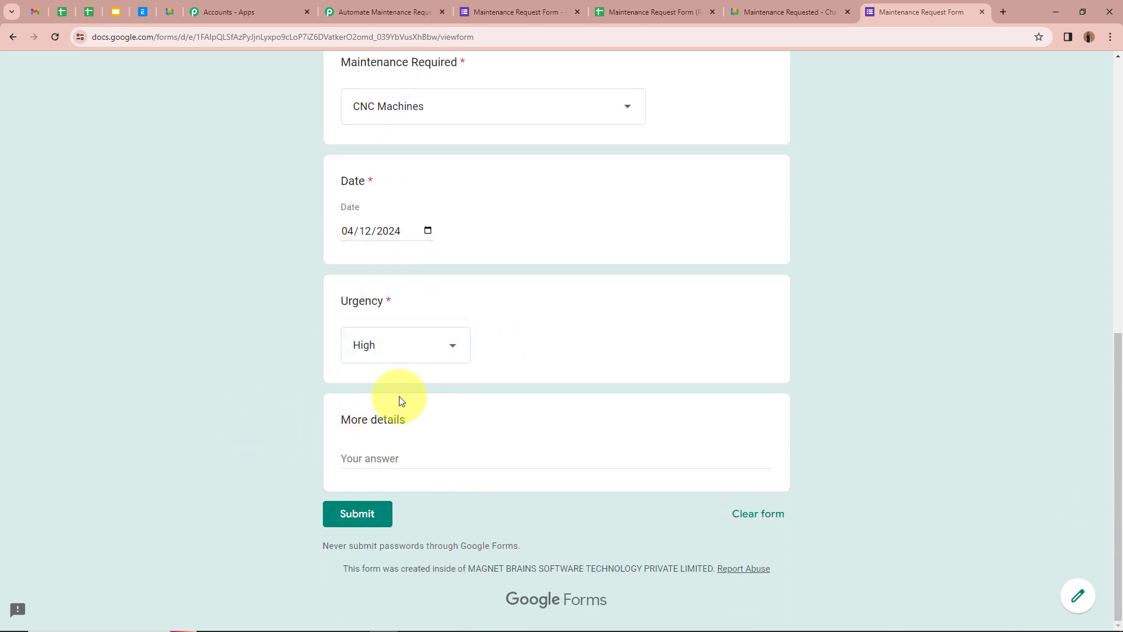
pyautogui.click(471, 455)
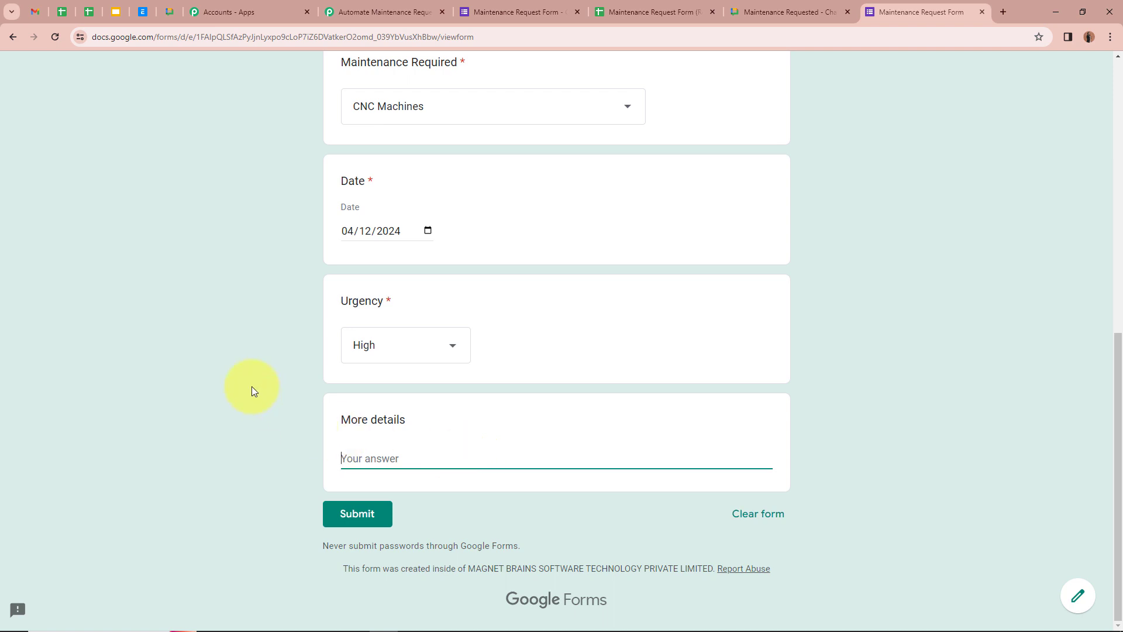
pyautogui.hotkey('ctrl', 'v')
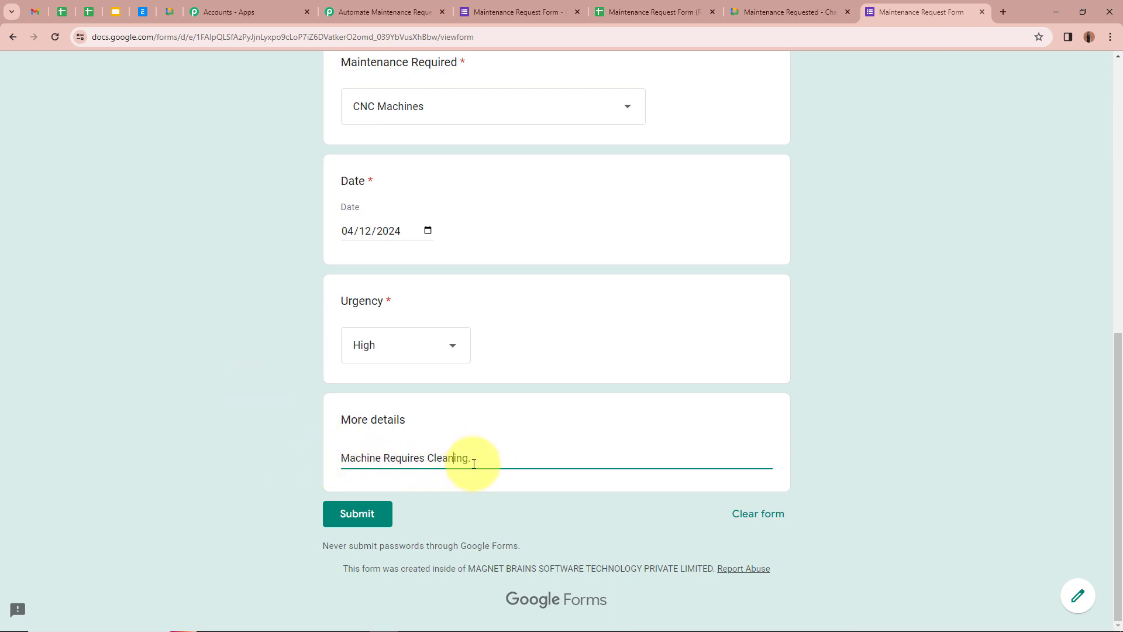
pyautogui.click(437, 418)
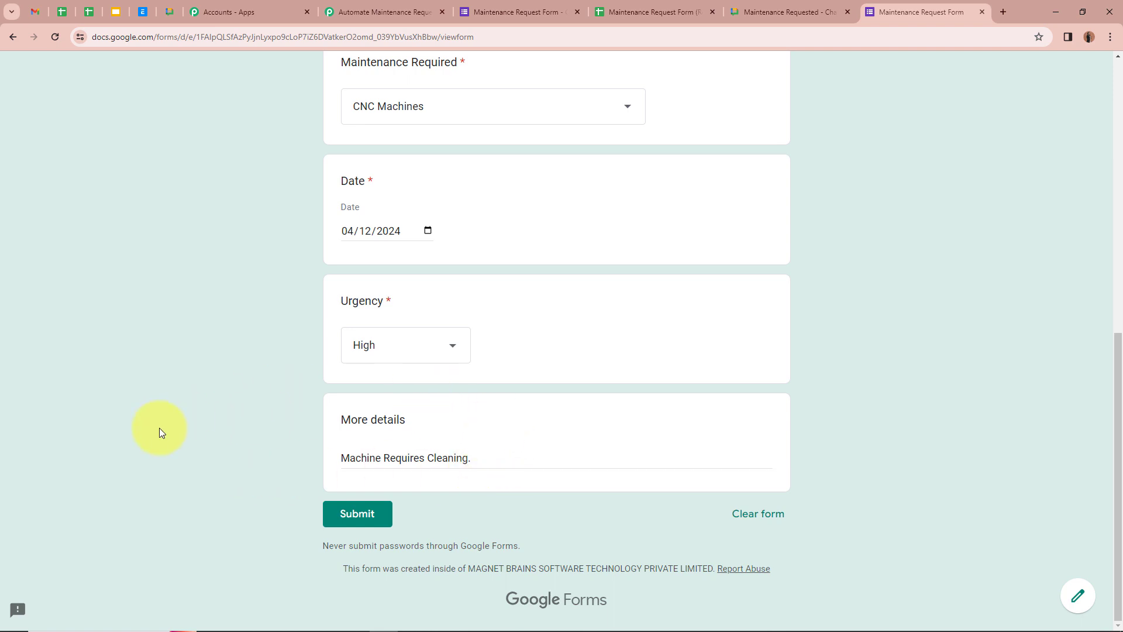
pyautogui.scroll(3, 159, 427)
pyautogui.scroll(-3, 159, 444)
pyautogui.click(351, 516)
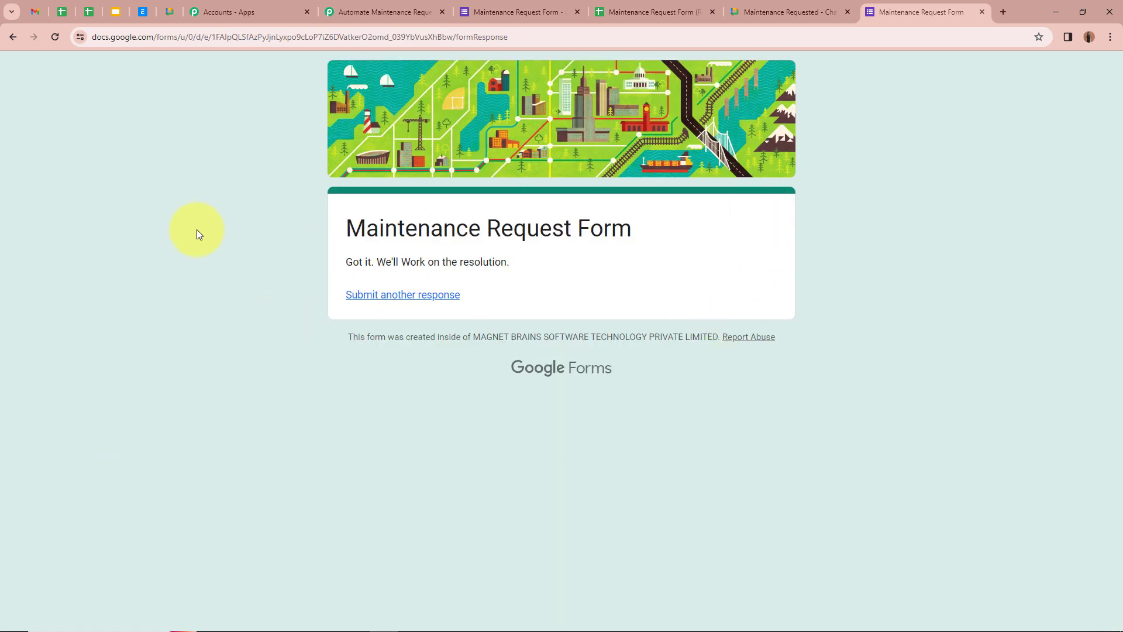
# Check the name, e-mail and Maintenance Required values in row 2 of Form Responses 1.
pyautogui.moveTo(350, 261); pyautogui.dragTo(544, 271)
pyautogui.click(594, 343)
pyautogui.click(661, 12)
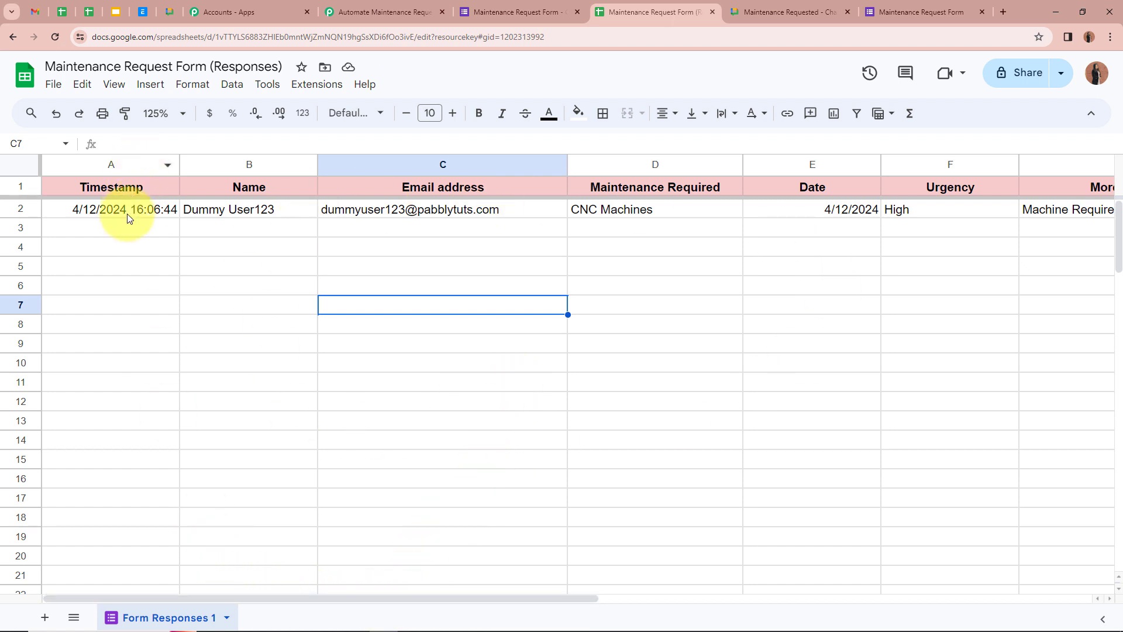
pyautogui.click(306, 209)
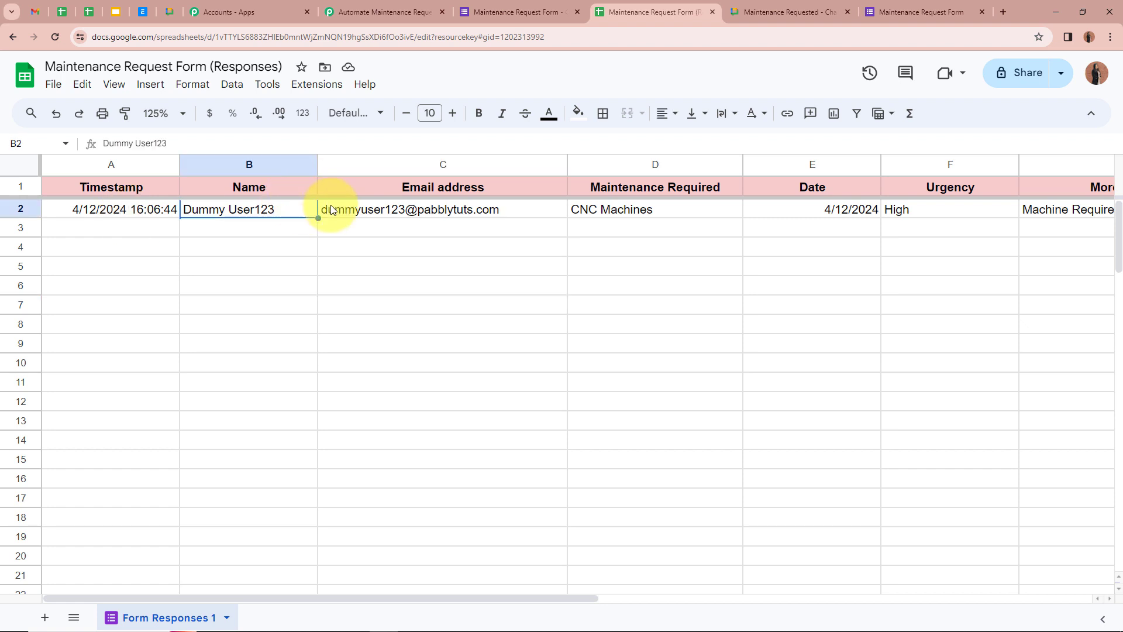
pyautogui.click(510, 234)
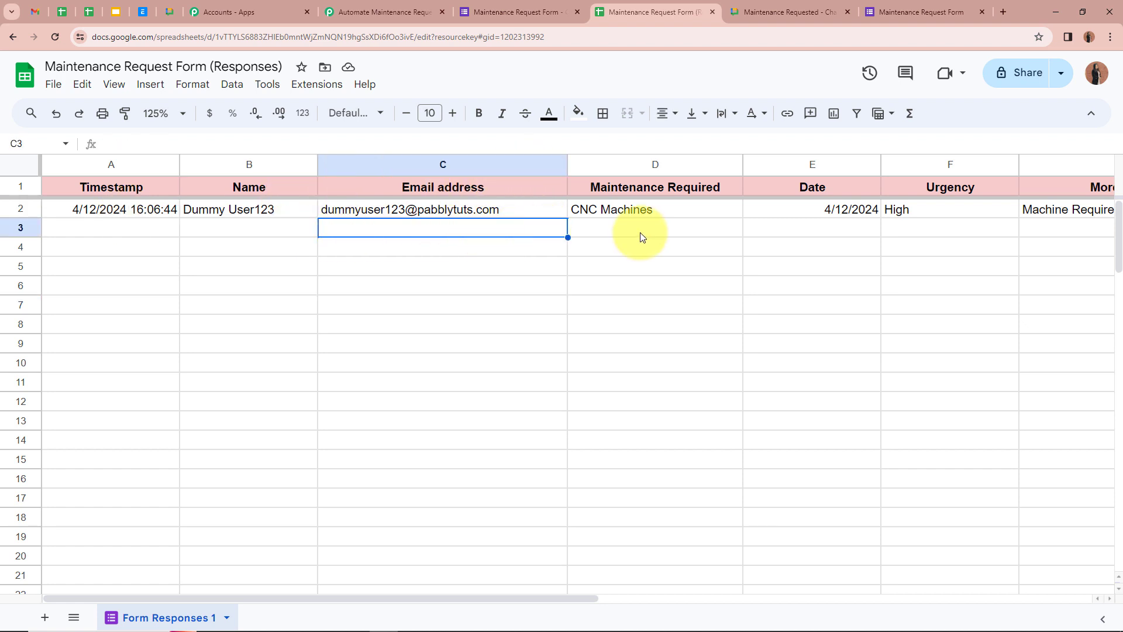
pyautogui.click(683, 210)
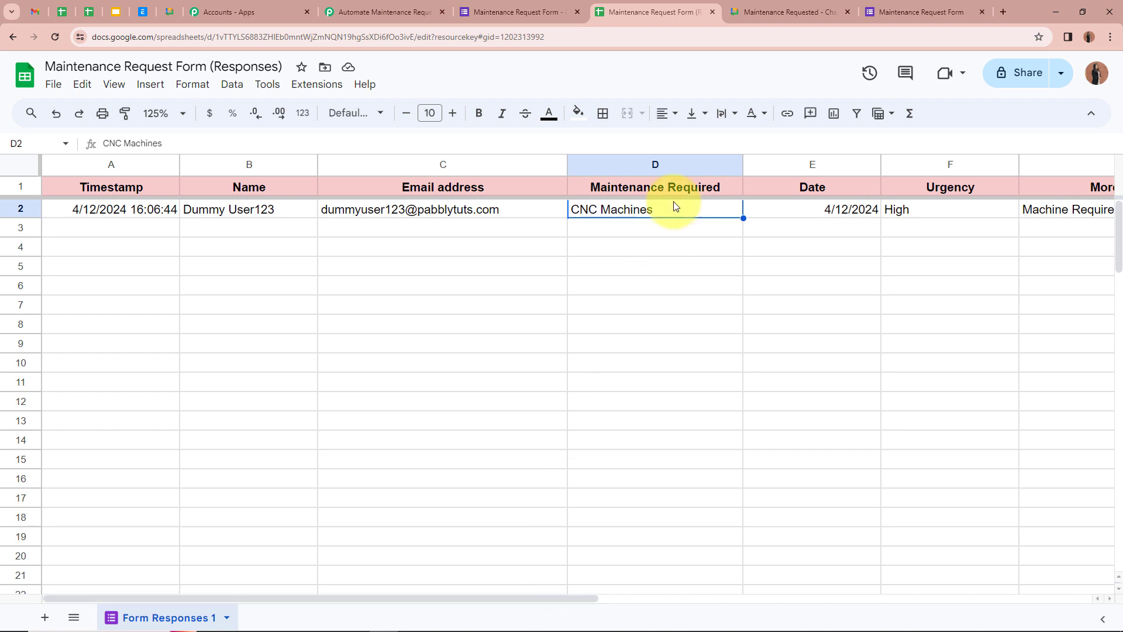
# Check the date, Urgency and More details values in row 2, then return to Pabbly.
pyautogui.moveTo(507, 595); pyautogui.dragTo(643, 593)
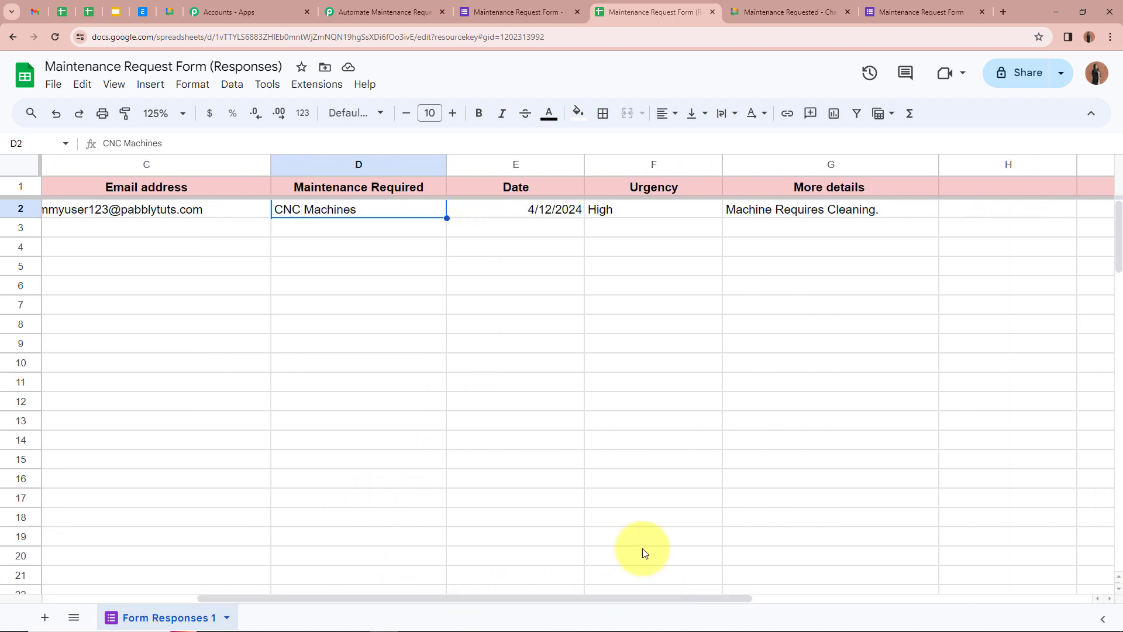
pyautogui.click(507, 215)
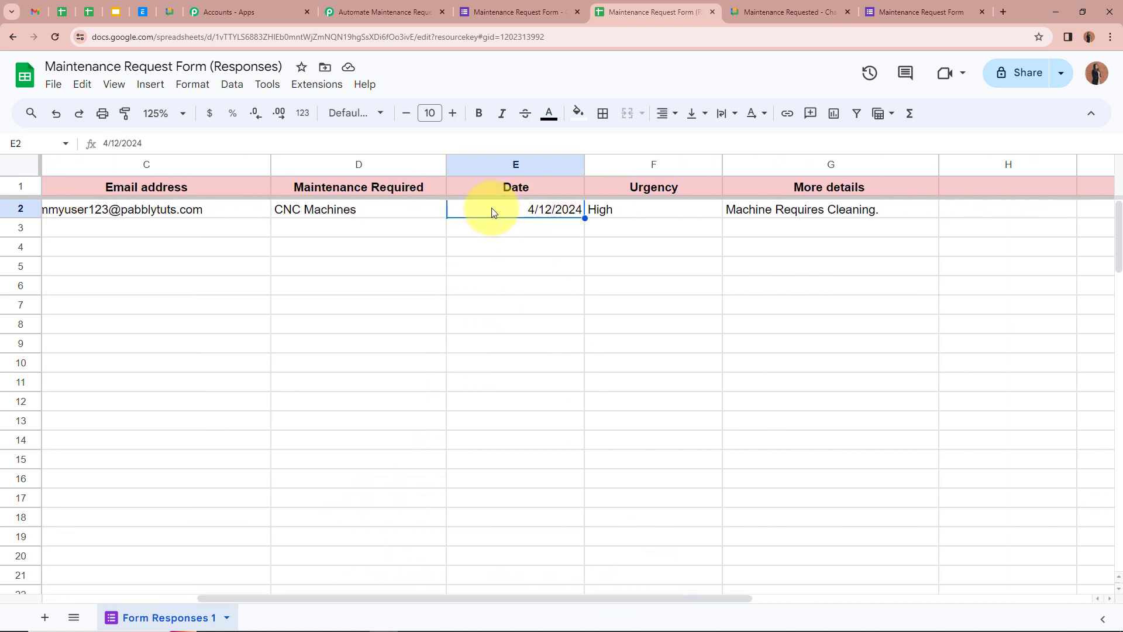
pyautogui.click(664, 213)
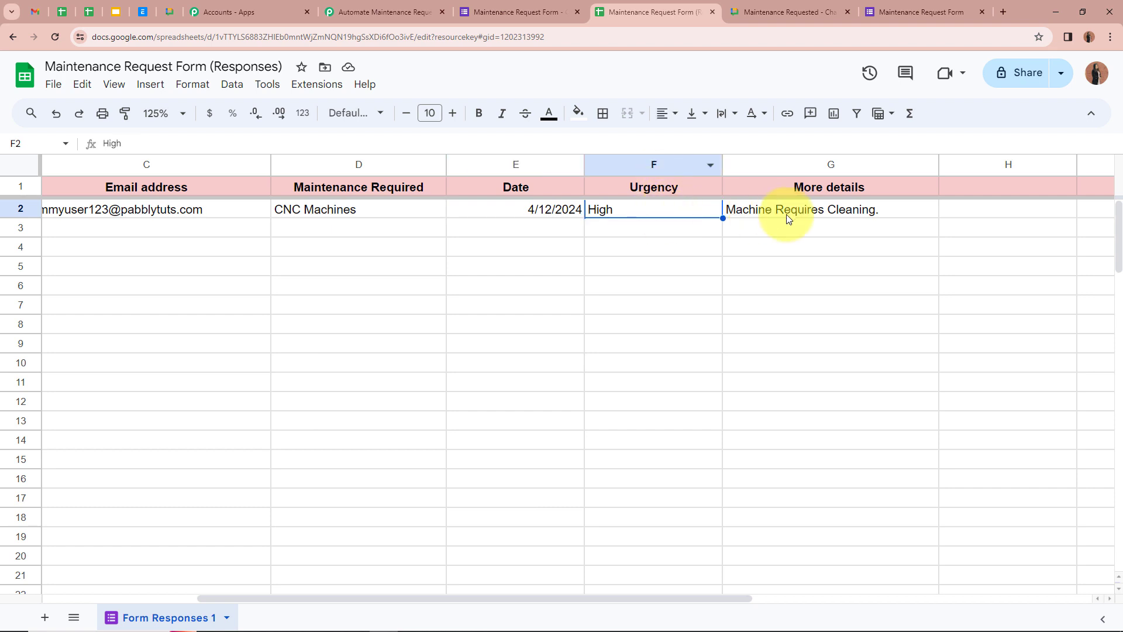
pyautogui.click(748, 213)
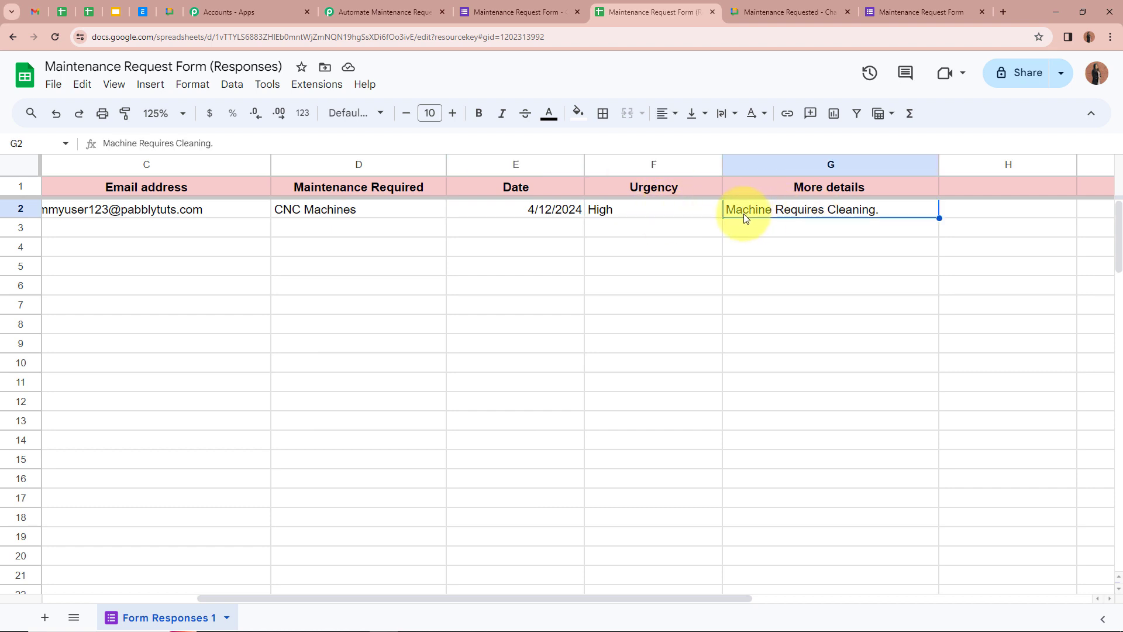
pyautogui.moveTo(573, 596); pyautogui.dragTo(421, 595)
pyautogui.click(392, 324)
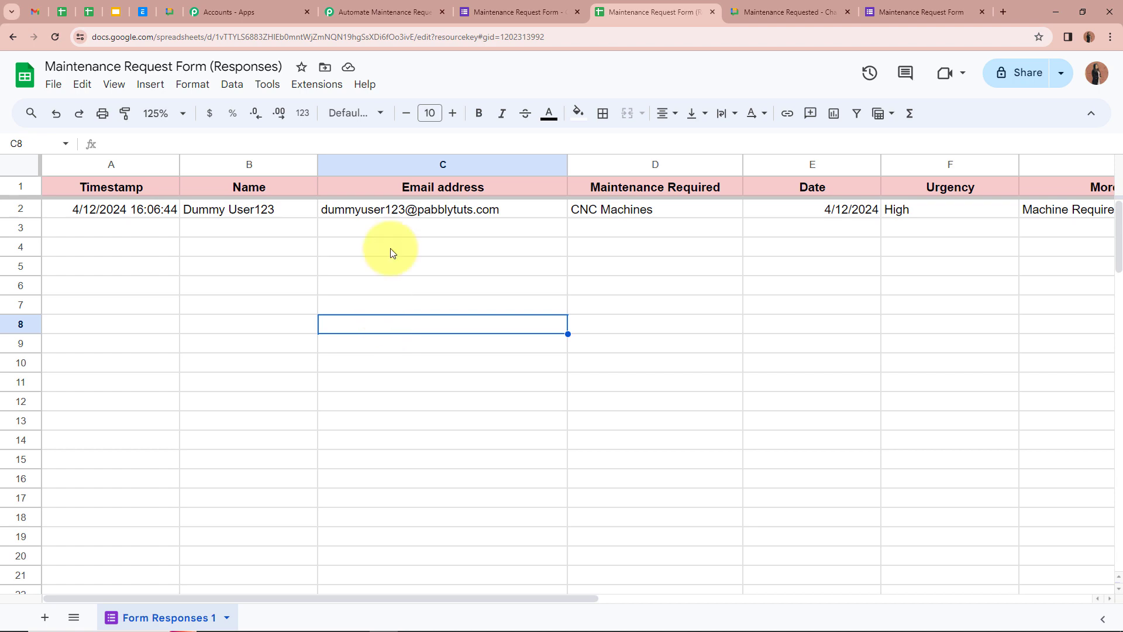
pyautogui.click(386, 12)
# Review all captured Response A form fields, then collapse the Google Forms trigger step.
pyautogui.scroll(-2, 176, 401)
pyautogui.scroll(-5, 177, 392)
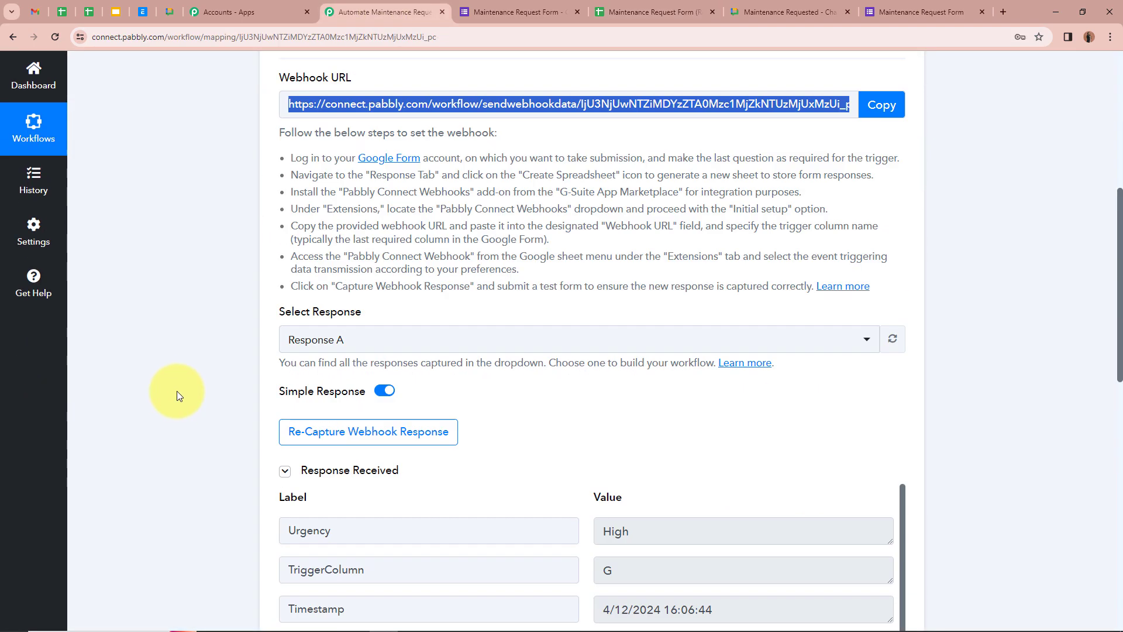
pyautogui.scroll(-6, 176, 391)
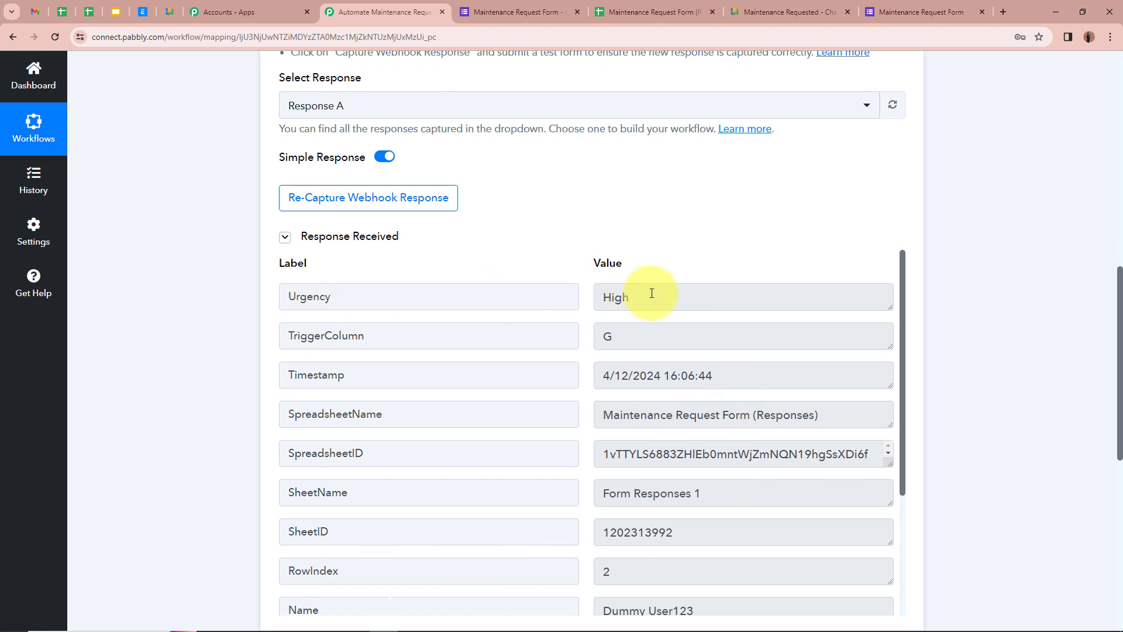
pyautogui.scroll(-1, 652, 293)
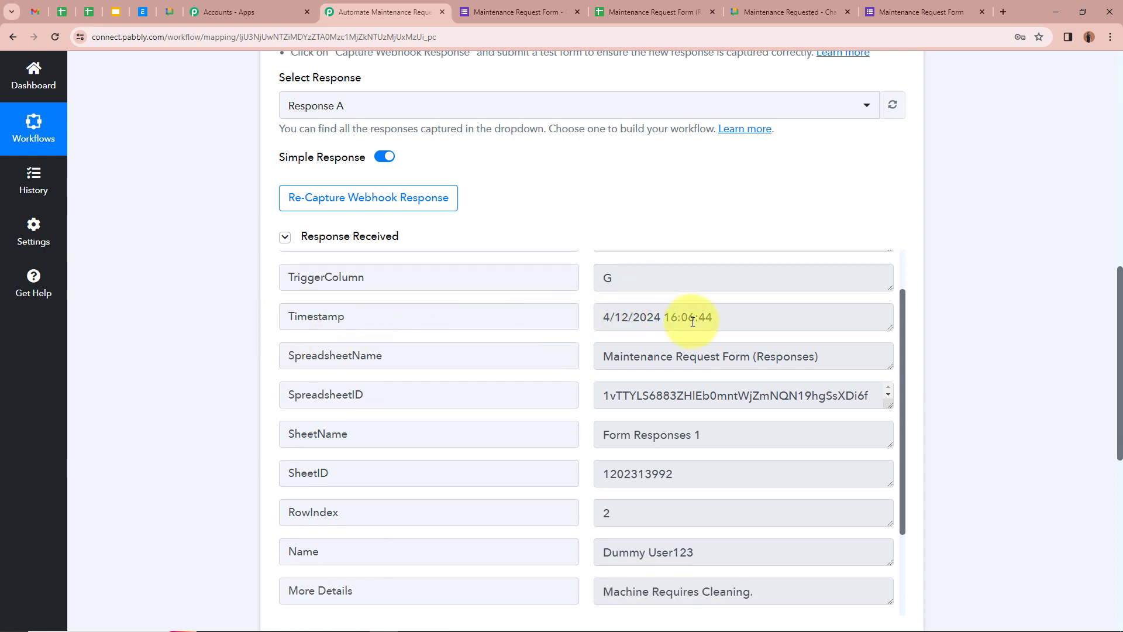
pyautogui.scroll(-1, 511, 345)
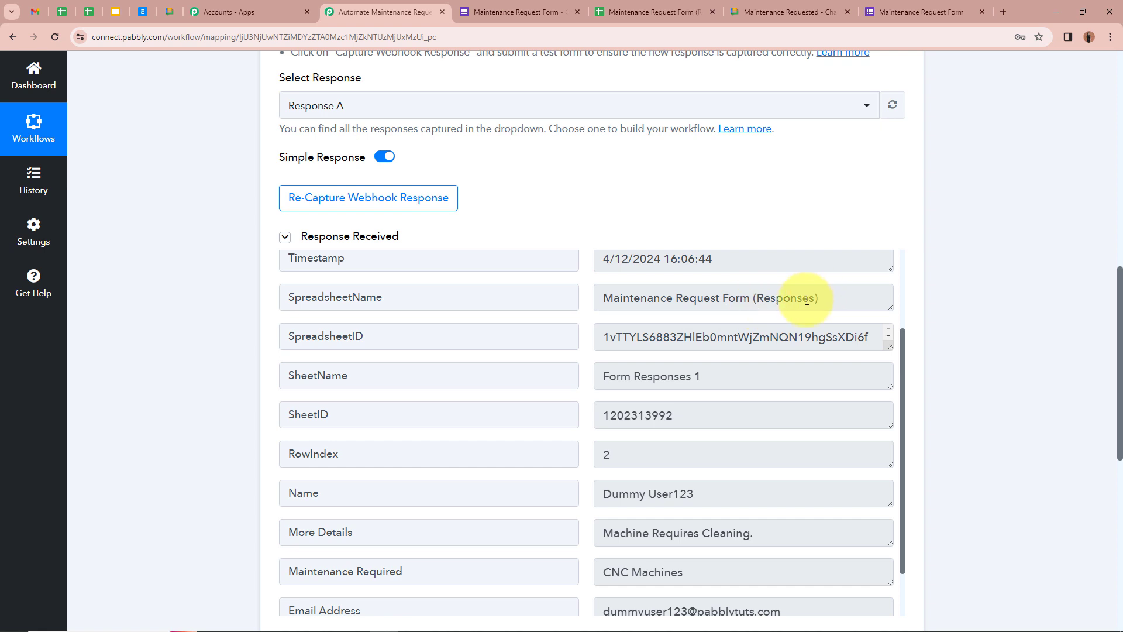
pyautogui.scroll(-1, 799, 304)
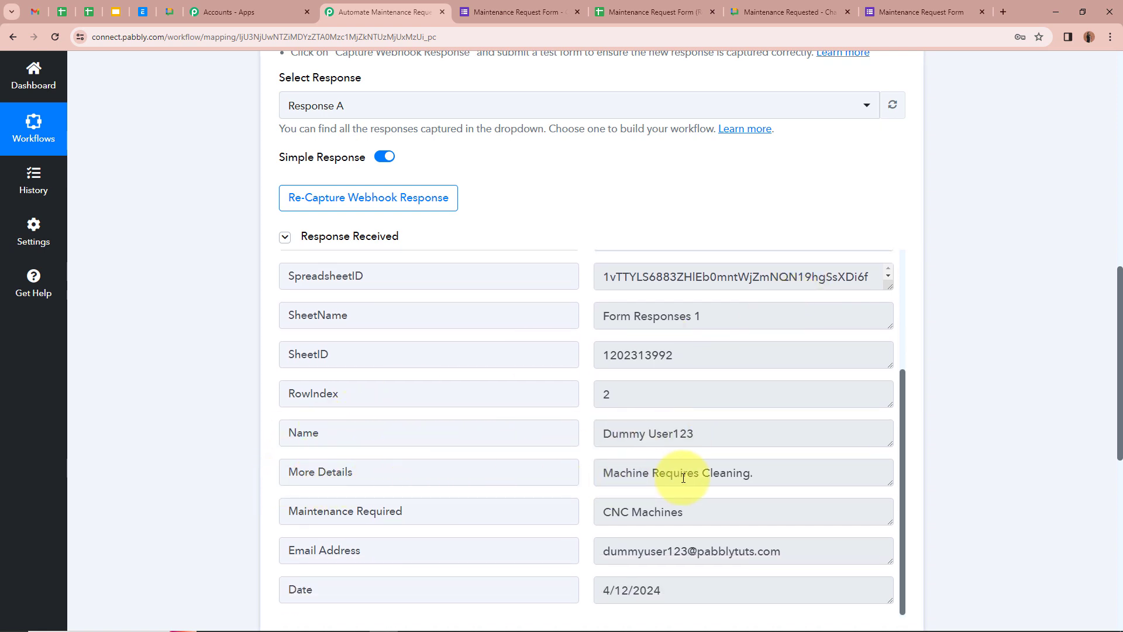
pyautogui.scroll(-2, 509, 509)
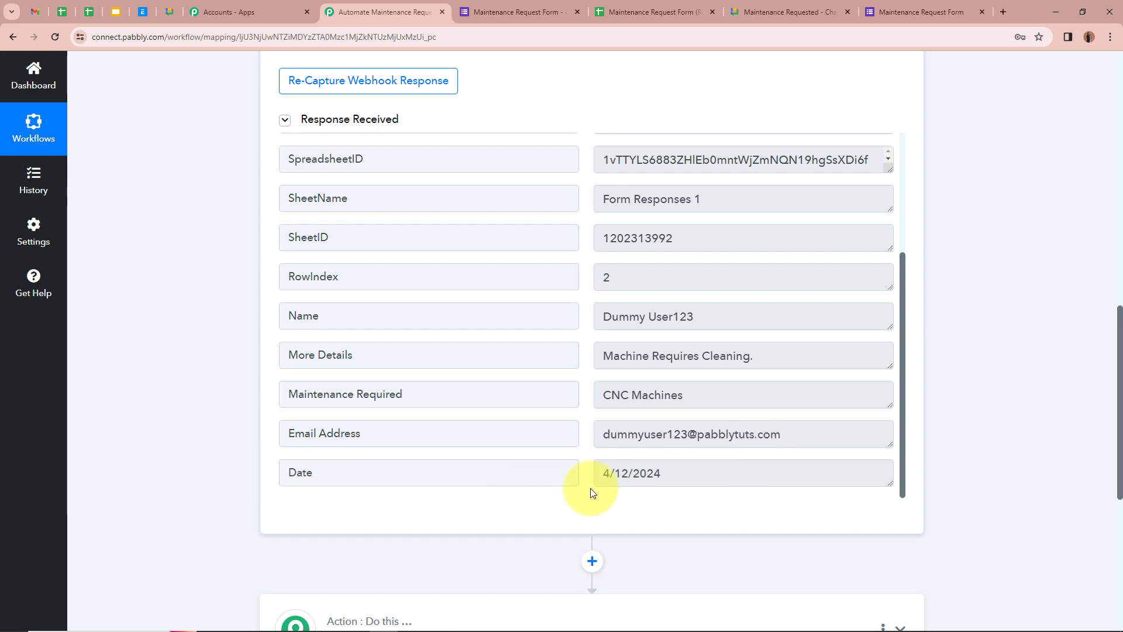
pyautogui.scroll(8, 1072, 426)
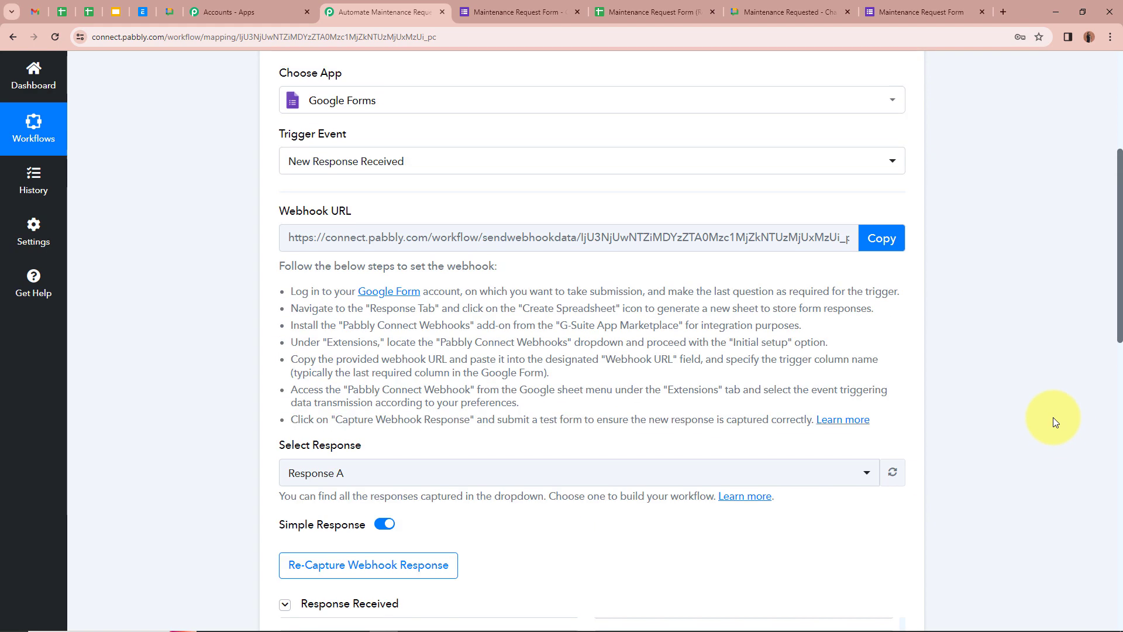
pyautogui.scroll(5, 1055, 422)
pyautogui.click(900, 291)
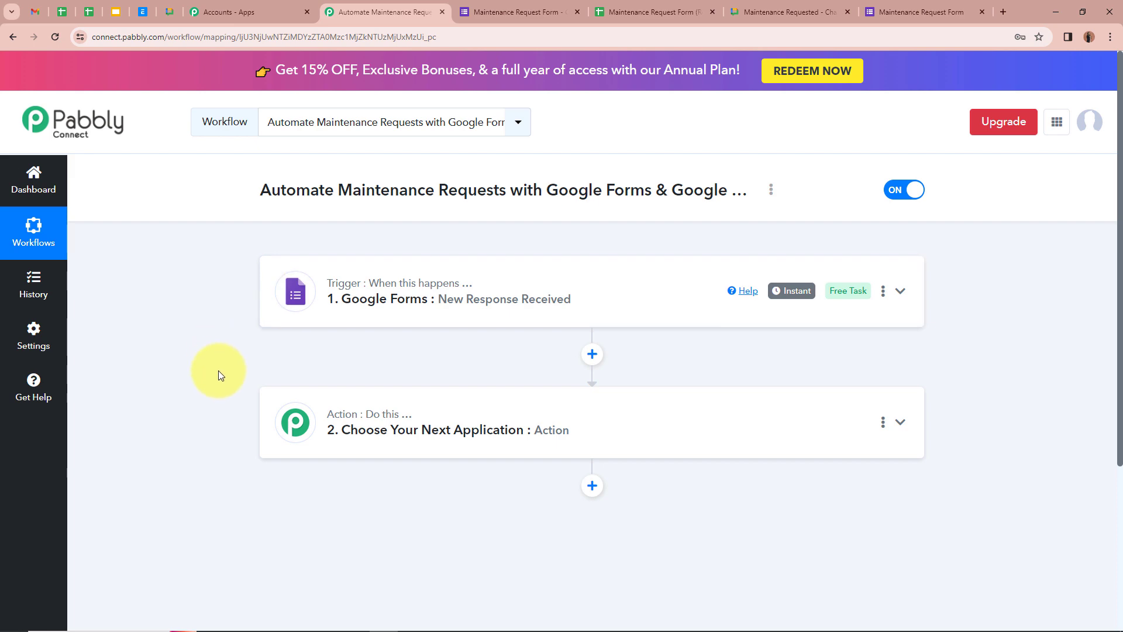
# Set the action to Google Chat Hangout – Create Message, connect it, and view the webhook URL guide.
pyautogui.click(900, 422)
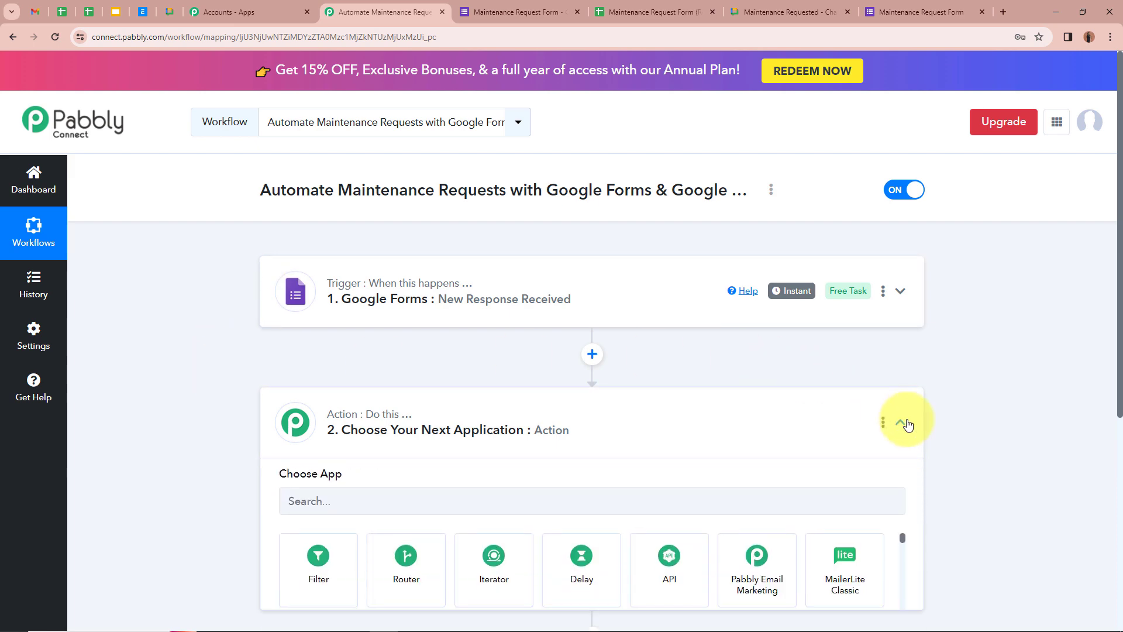
pyautogui.click(341, 300)
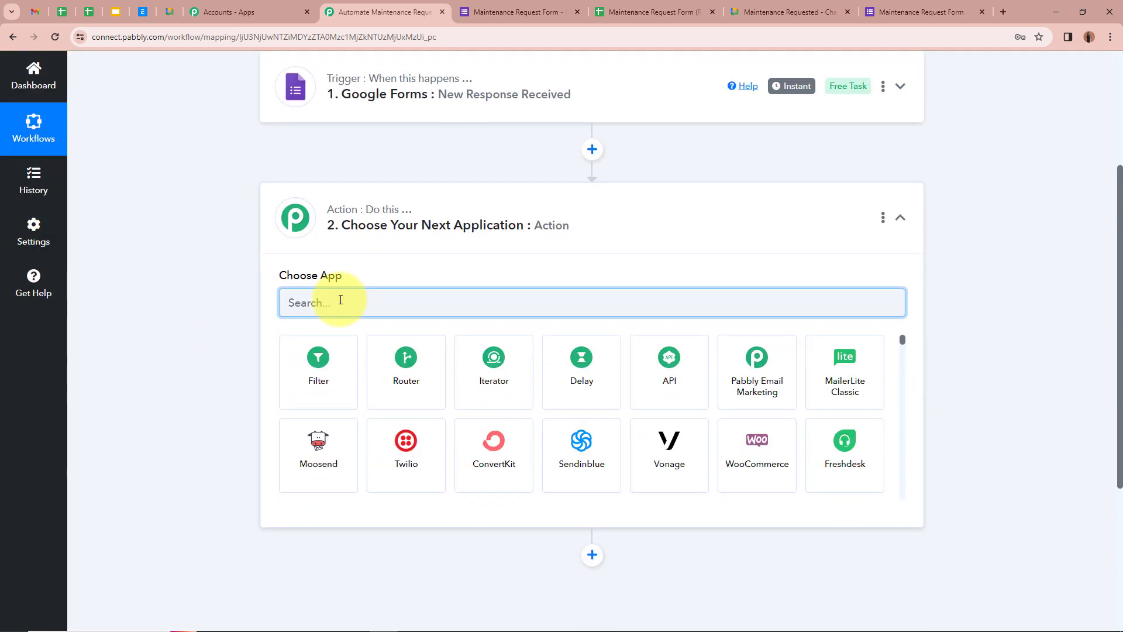
pyautogui.write('Googl')
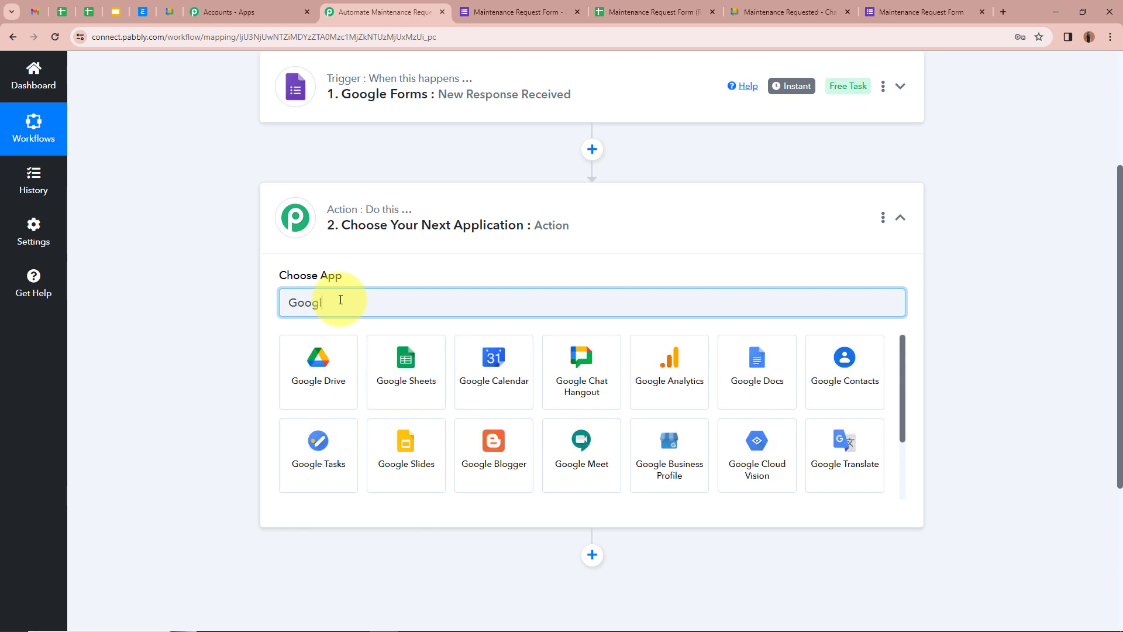
pyautogui.write('e Cha')
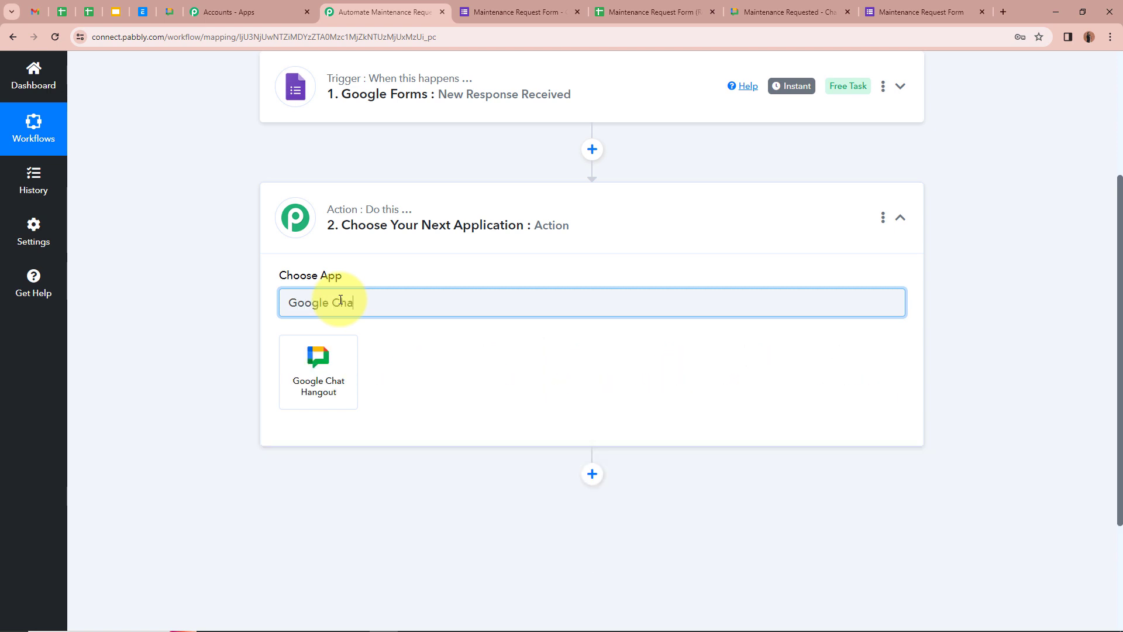
pyautogui.click(325, 372)
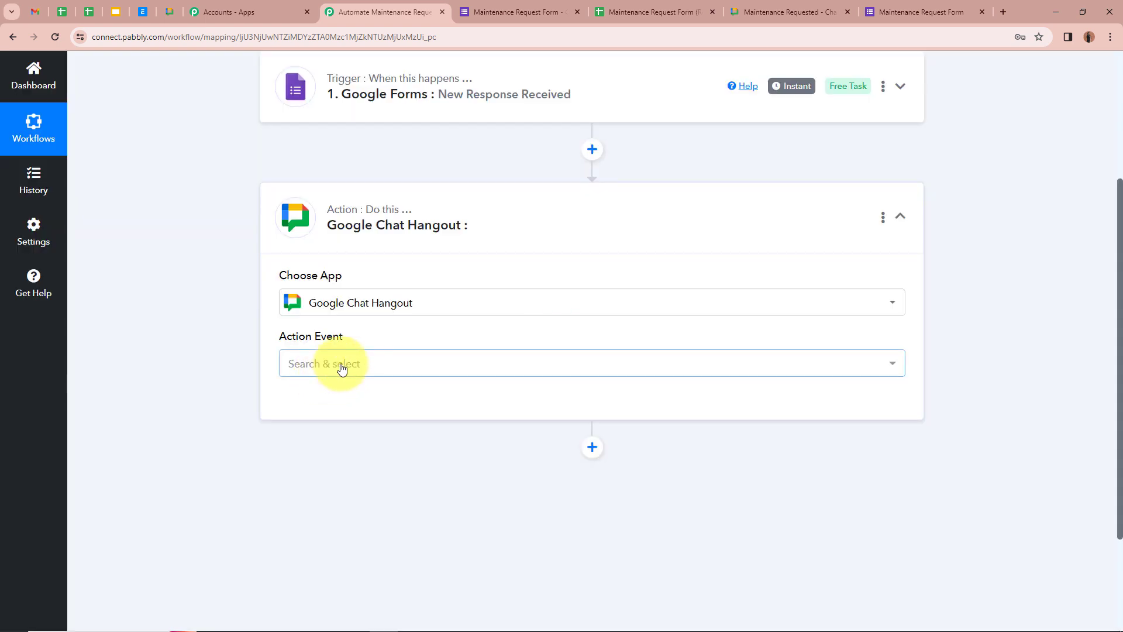
pyautogui.click(342, 367)
pyautogui.click(336, 445)
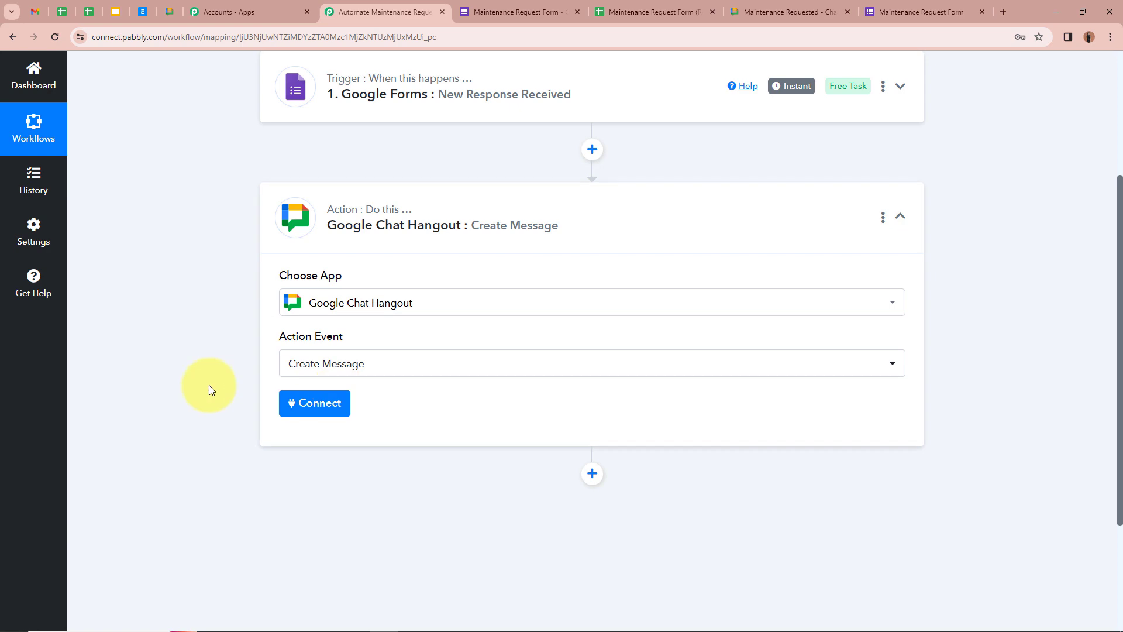
pyautogui.click(315, 407)
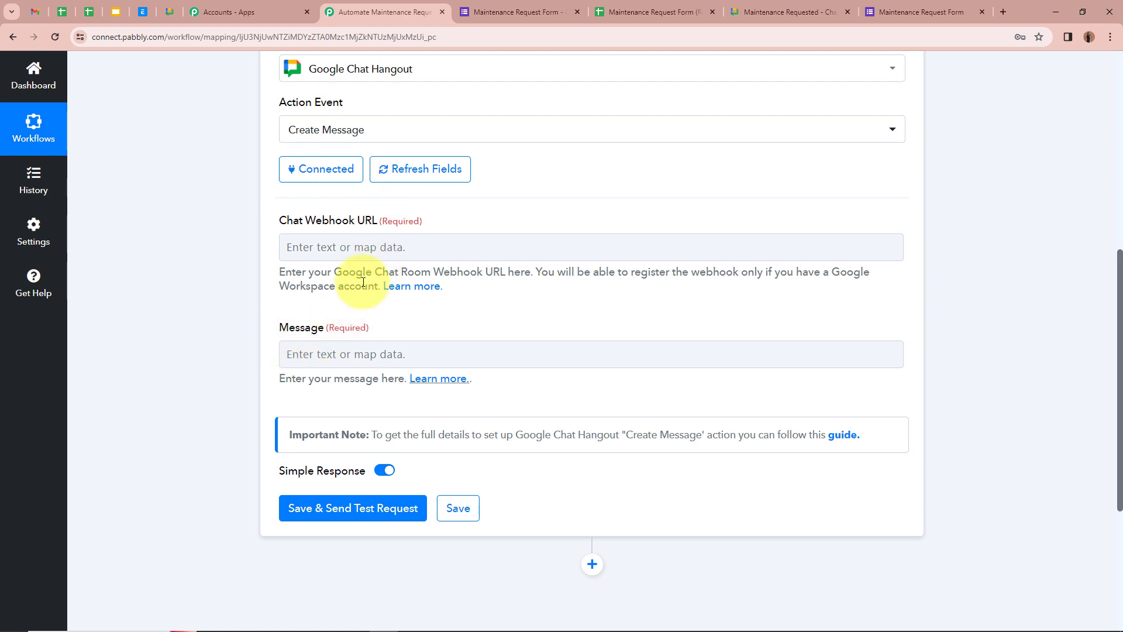
pyautogui.click(424, 290)
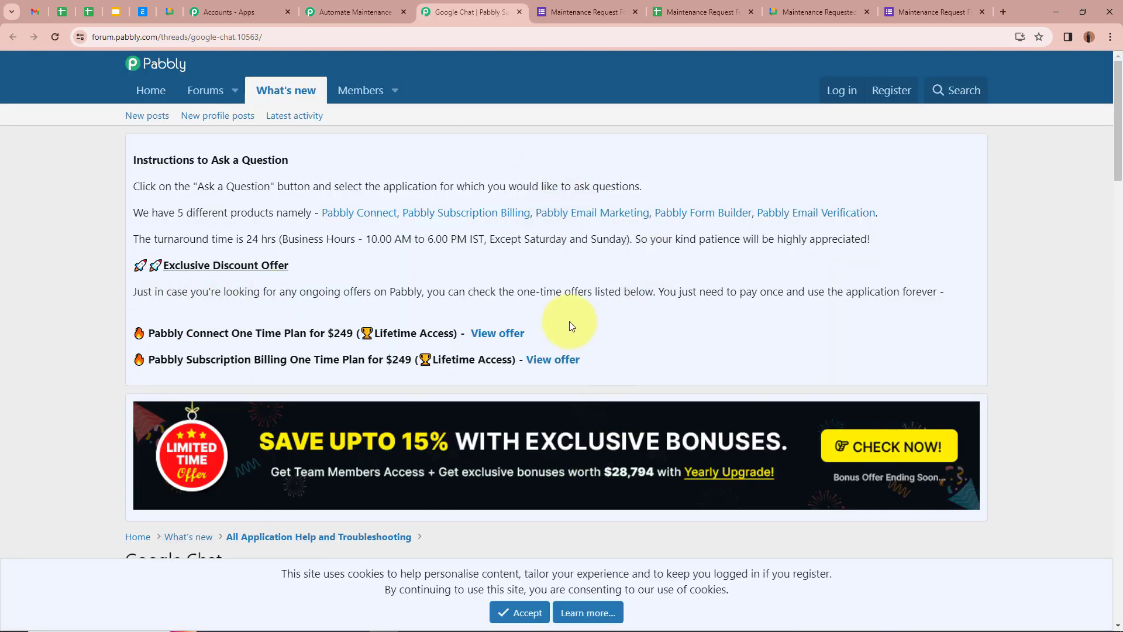
# Read the nine incoming-webhook registration steps, then go to the Maintenance Requests Chat space.
pyautogui.scroll(-8, 570, 321)
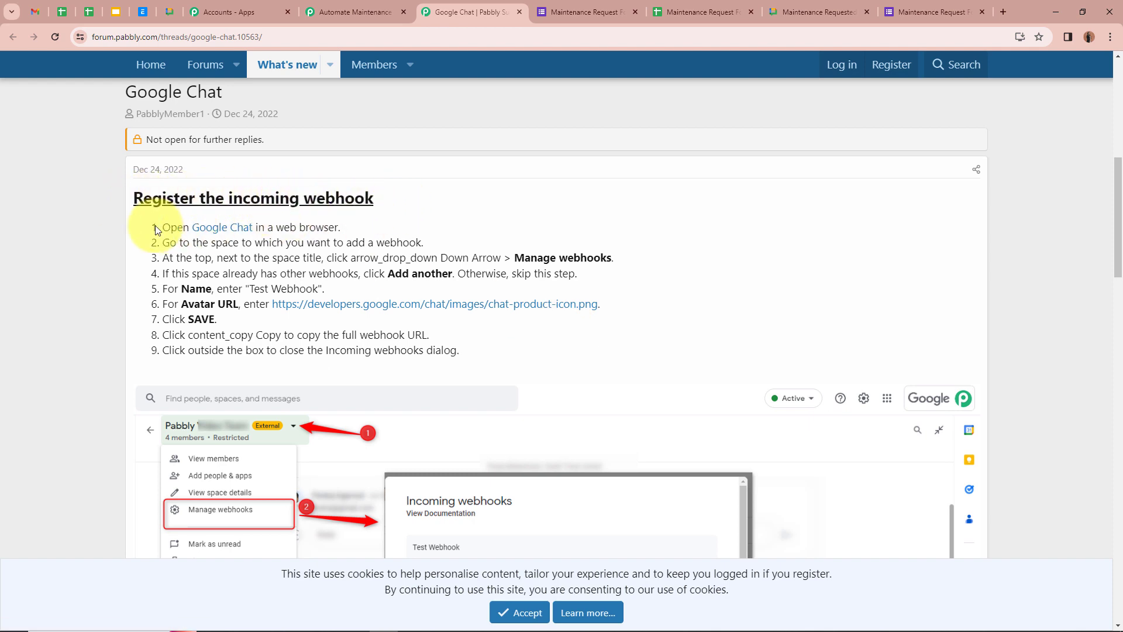
pyautogui.moveTo(156, 226); pyautogui.dragTo(438, 363)
pyautogui.click(587, 336)
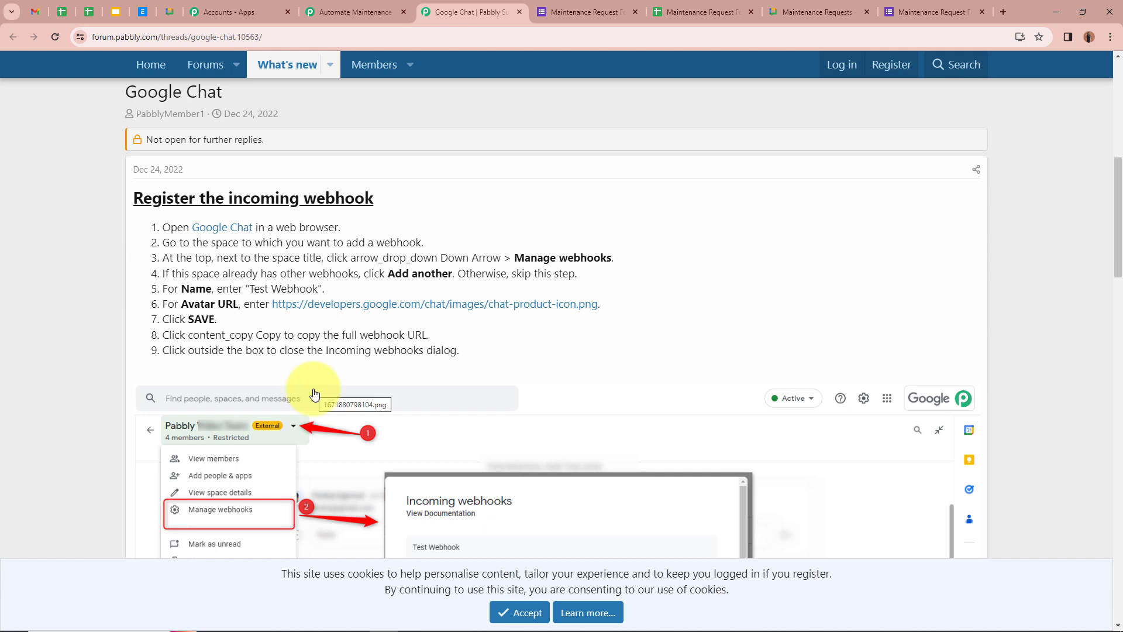
pyautogui.click(807, 10)
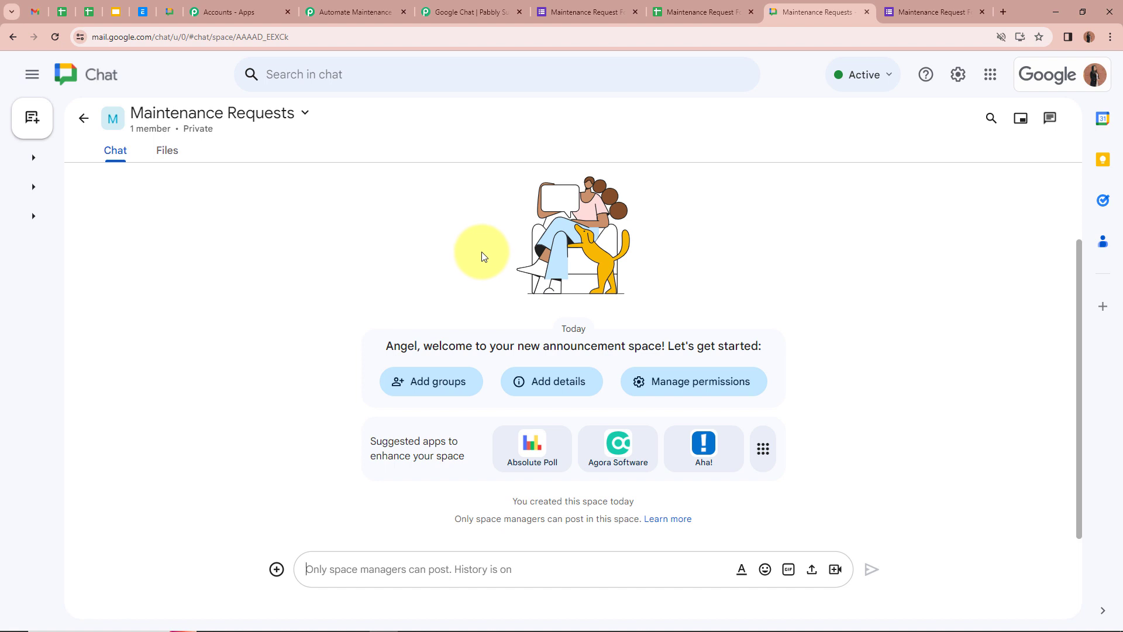
# Start a new incoming webhook named 'Test Connection' from the space's Apps & integrations settings.
pyautogui.click(286, 117)
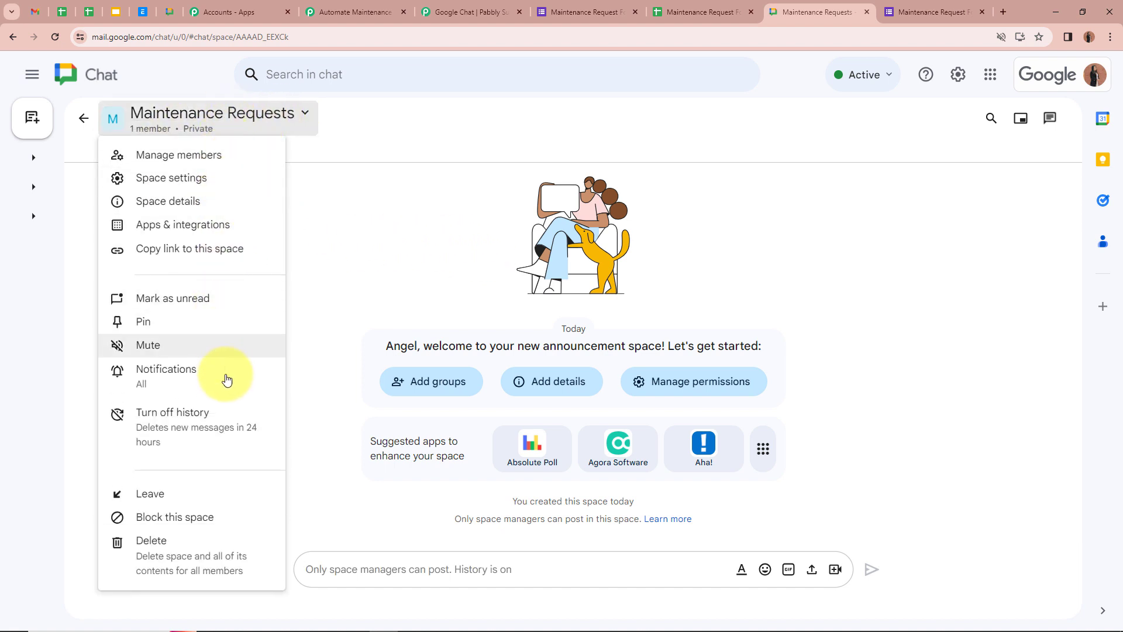
pyautogui.click(209, 225)
pyautogui.click(116, 277)
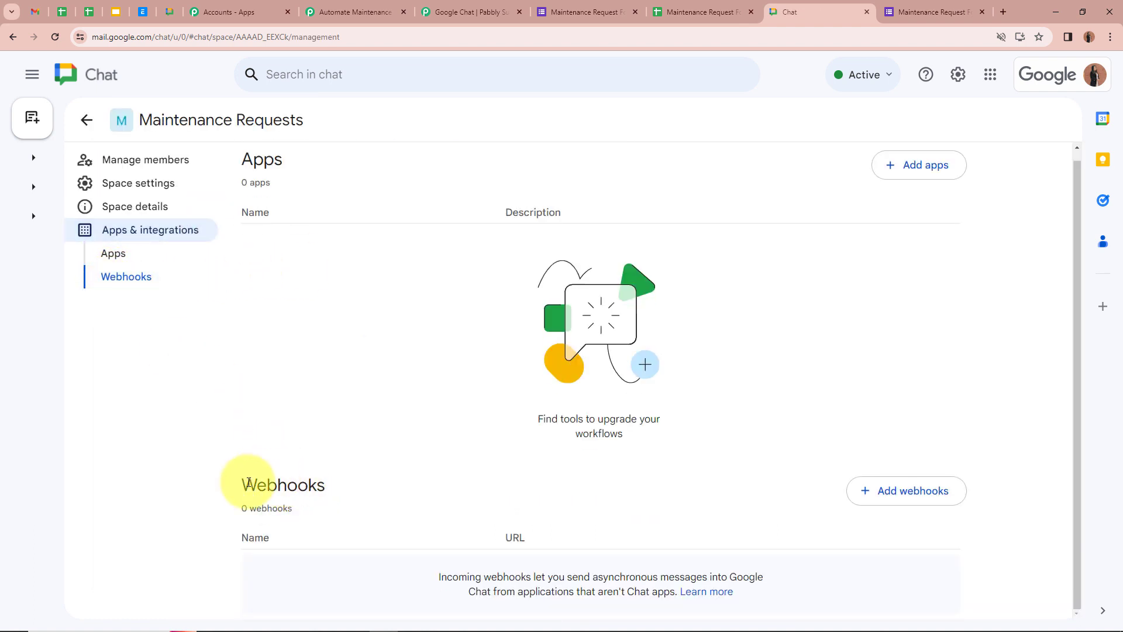
pyautogui.moveTo(242, 483); pyautogui.dragTo(372, 494)
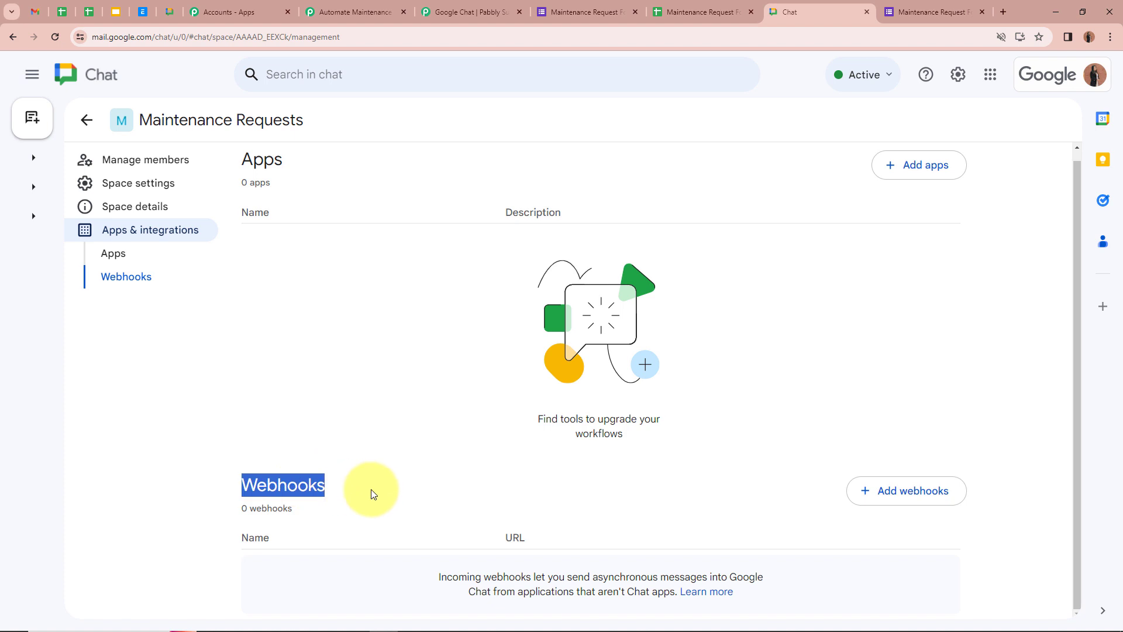
pyautogui.click(906, 495)
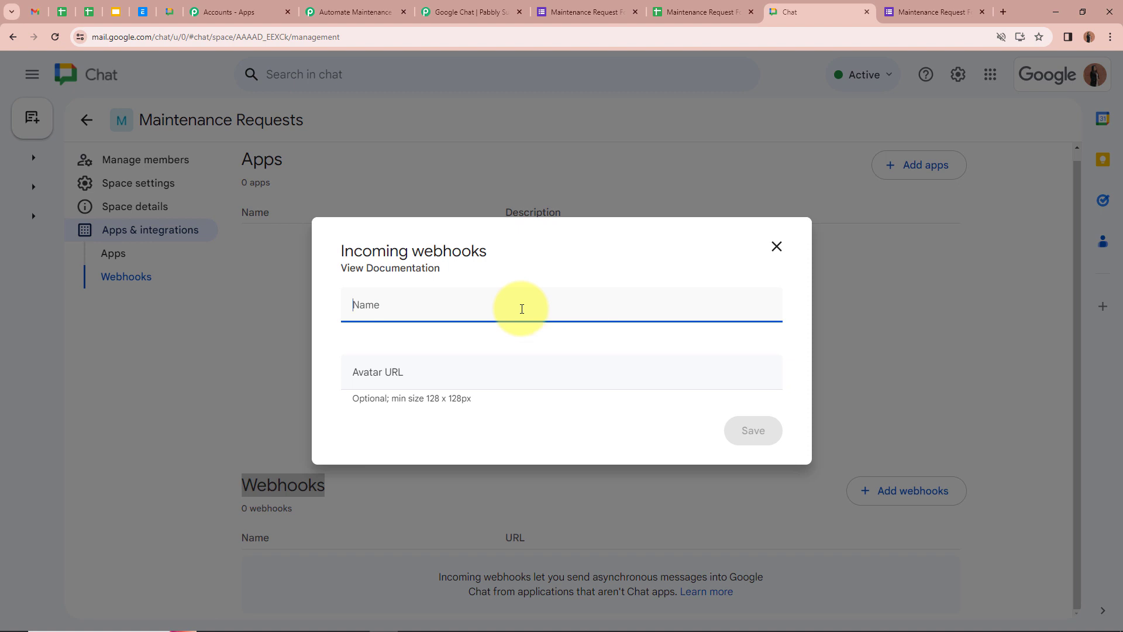
pyautogui.write('Test Connection')
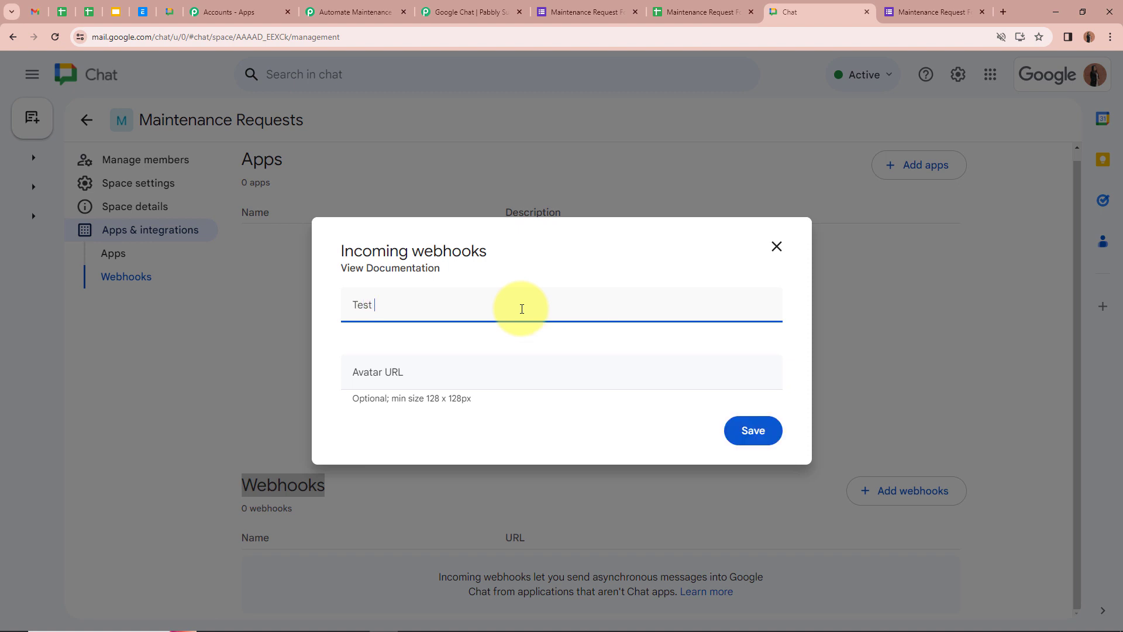
pyautogui.click(449, 380)
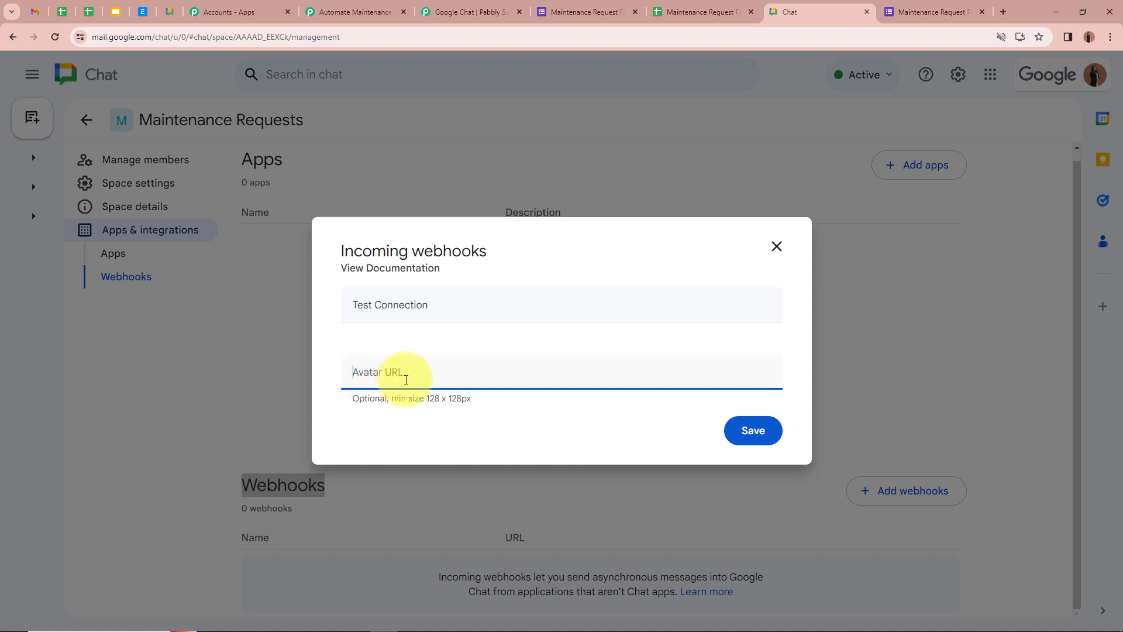
# Copy the avatar image URL from the forum guide into the webhook and save it.
pyautogui.click(485, 12)
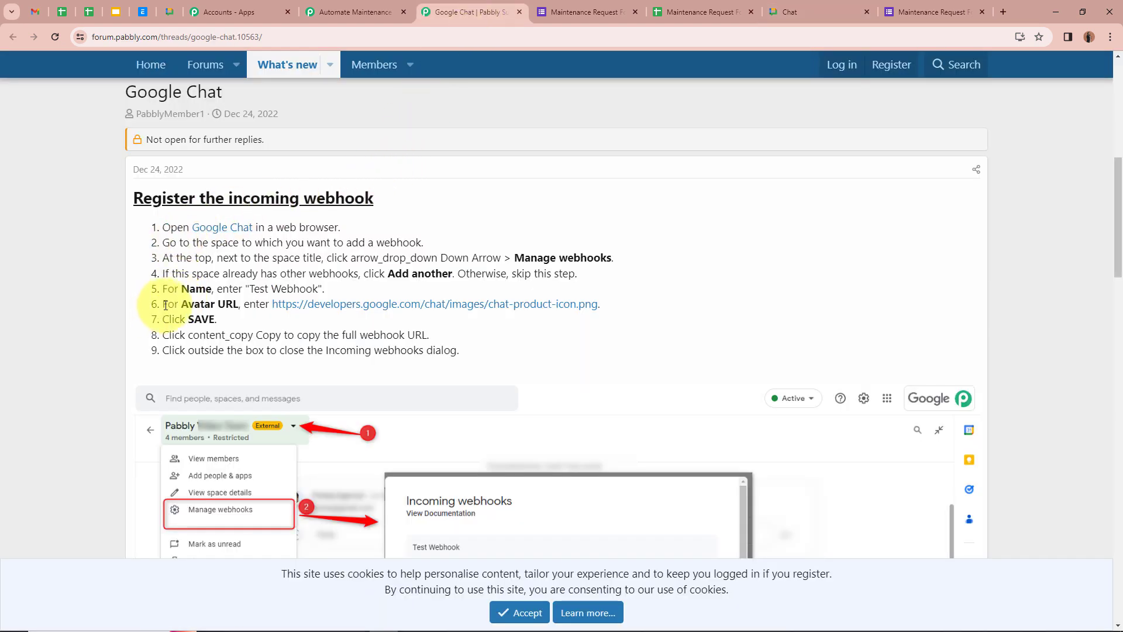
pyautogui.moveTo(164, 304); pyautogui.dragTo(233, 305)
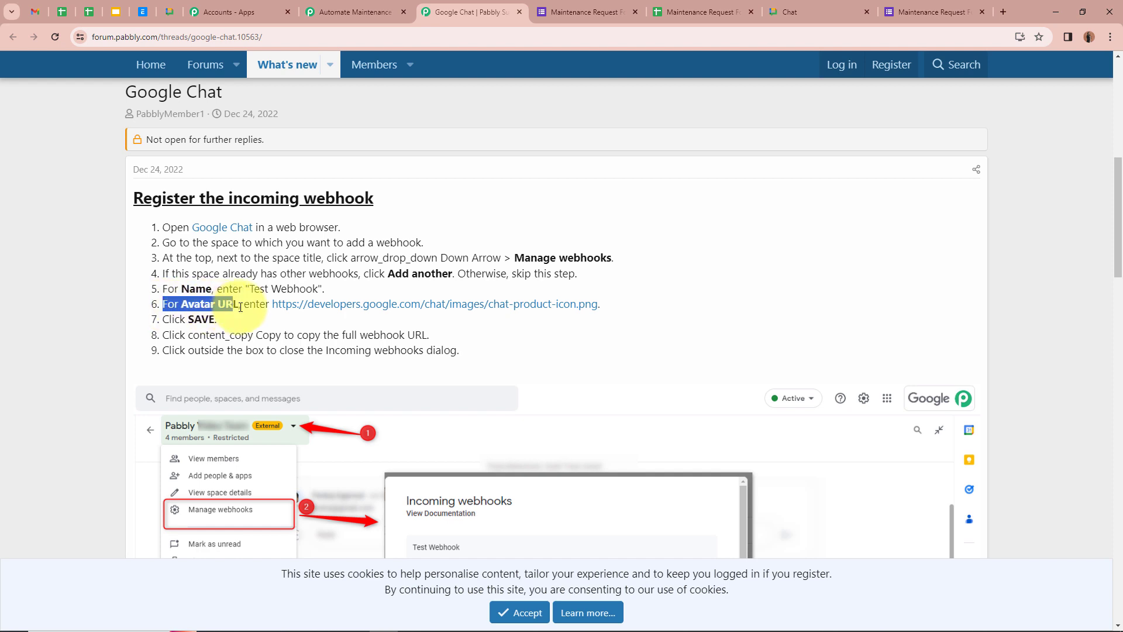
pyautogui.rightClick(344, 313)
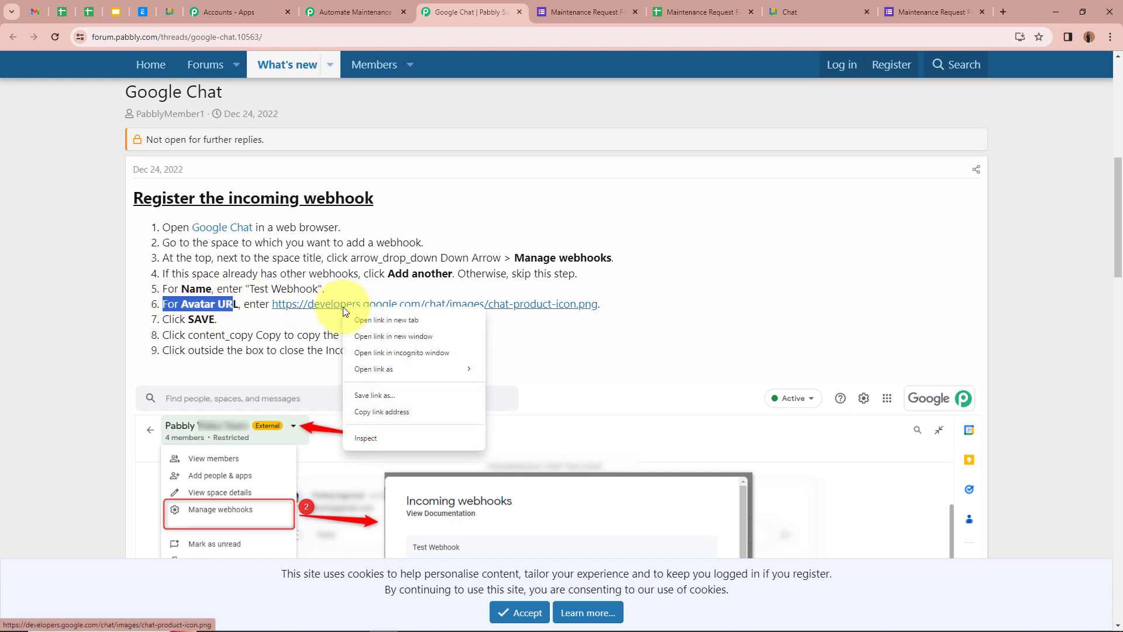
pyautogui.click(386, 415)
pyautogui.hotkey('ctrl', 'Tab')
pyautogui.hotkey('ctrl', 'Tab')
pyautogui.hotkey('ctrl', 'Tab')
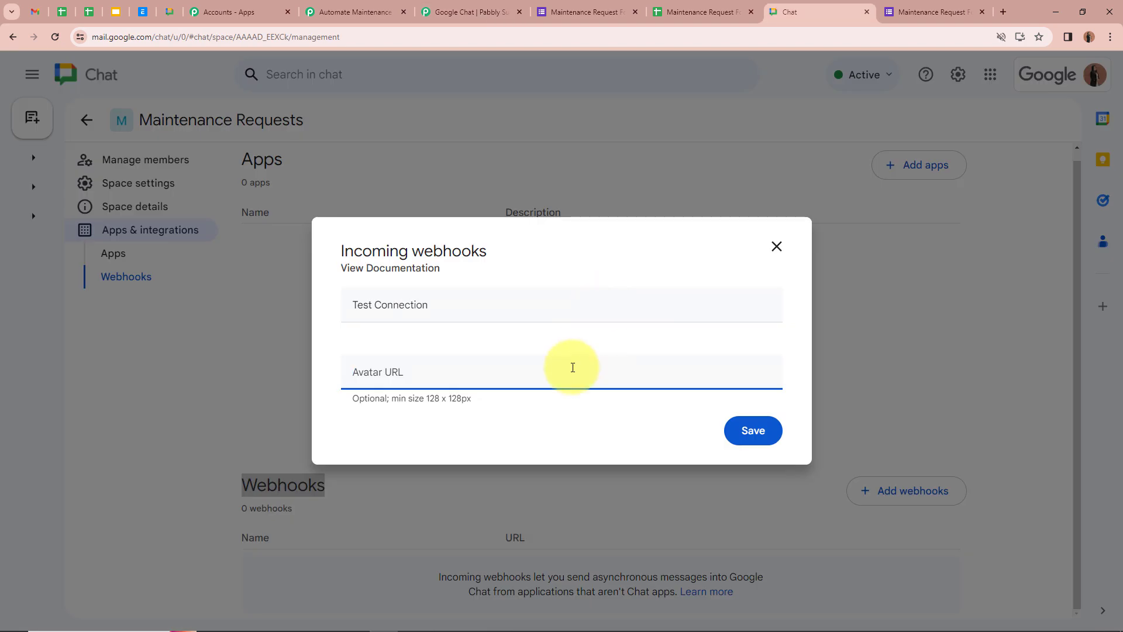
pyautogui.hotkey('ctrl', 'v')
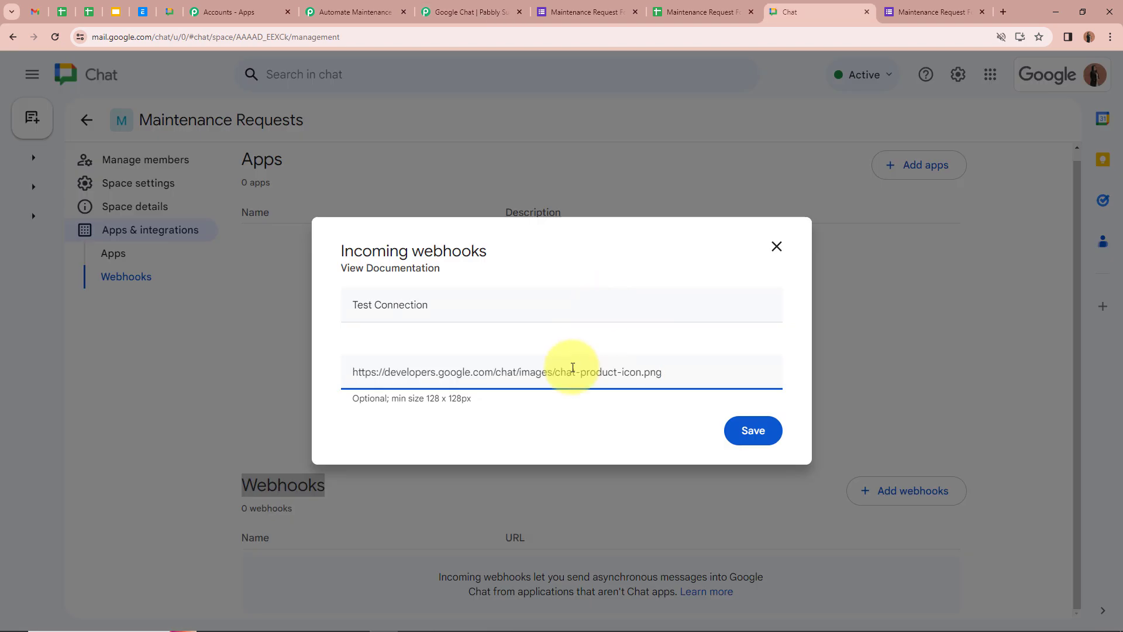
pyautogui.click(755, 430)
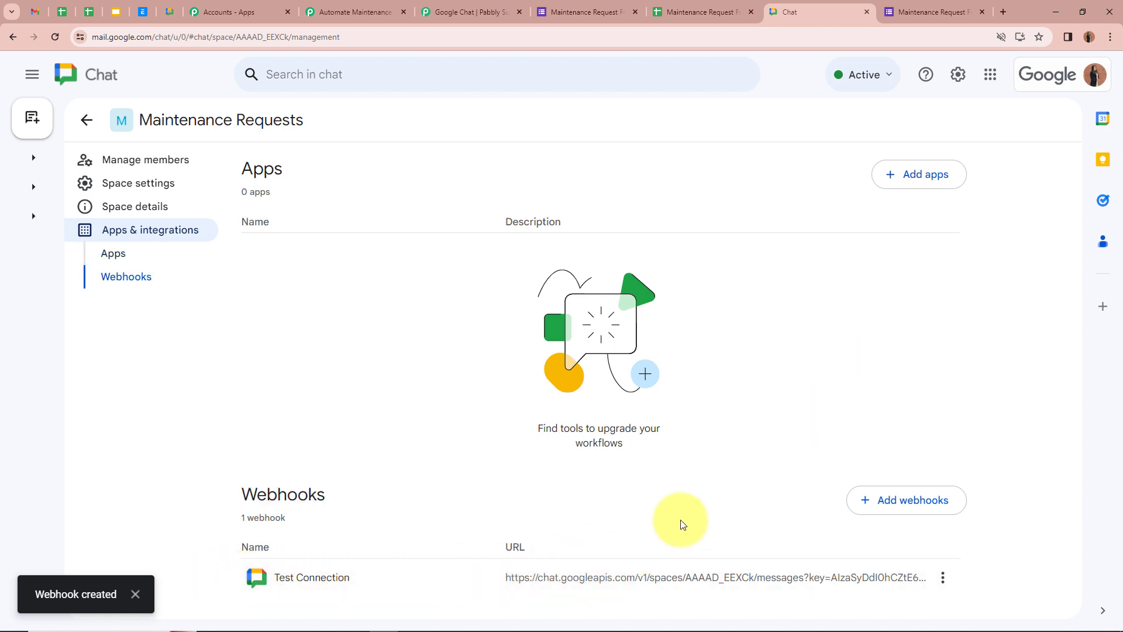
# Copy the Test Connection webhook's URL and return to the Pabbly workflow.
pyautogui.click(943, 577)
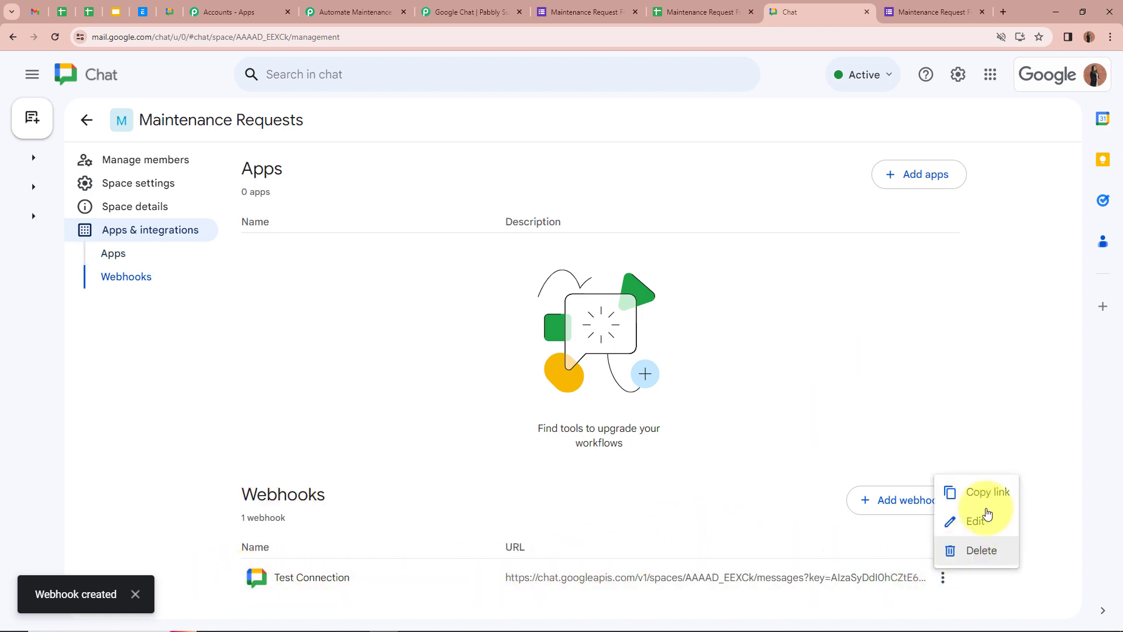
pyautogui.click(984, 490)
pyautogui.click(351, 12)
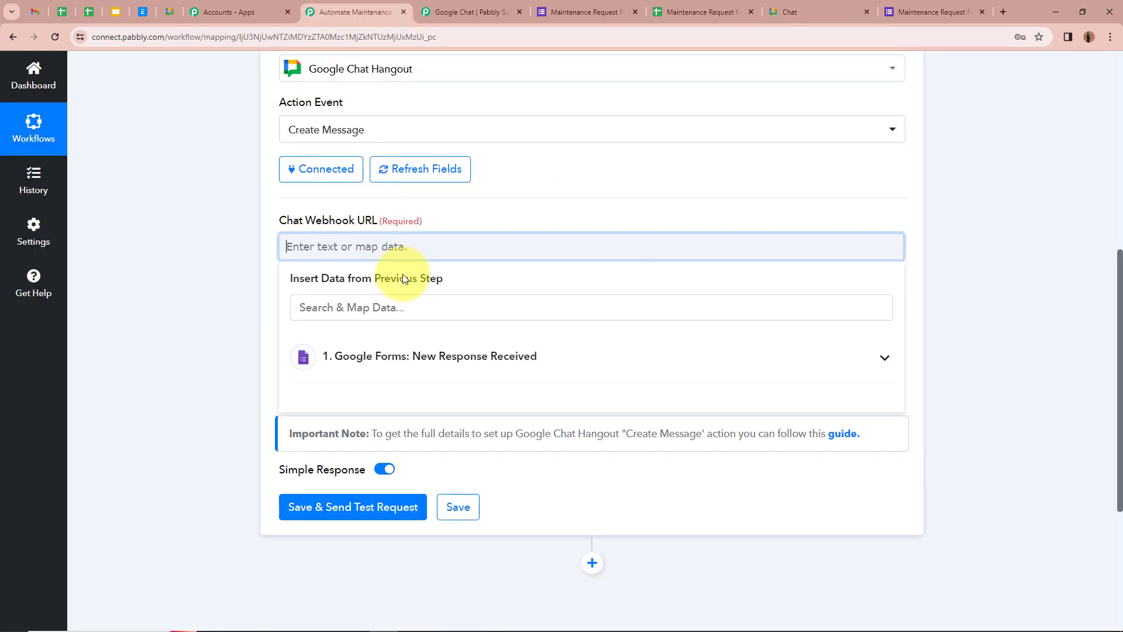
# Paste the Google Chat webhook address into Chat Webhook URL and close the forum guide tab.
pyautogui.hotkey('ctrl', 'v')
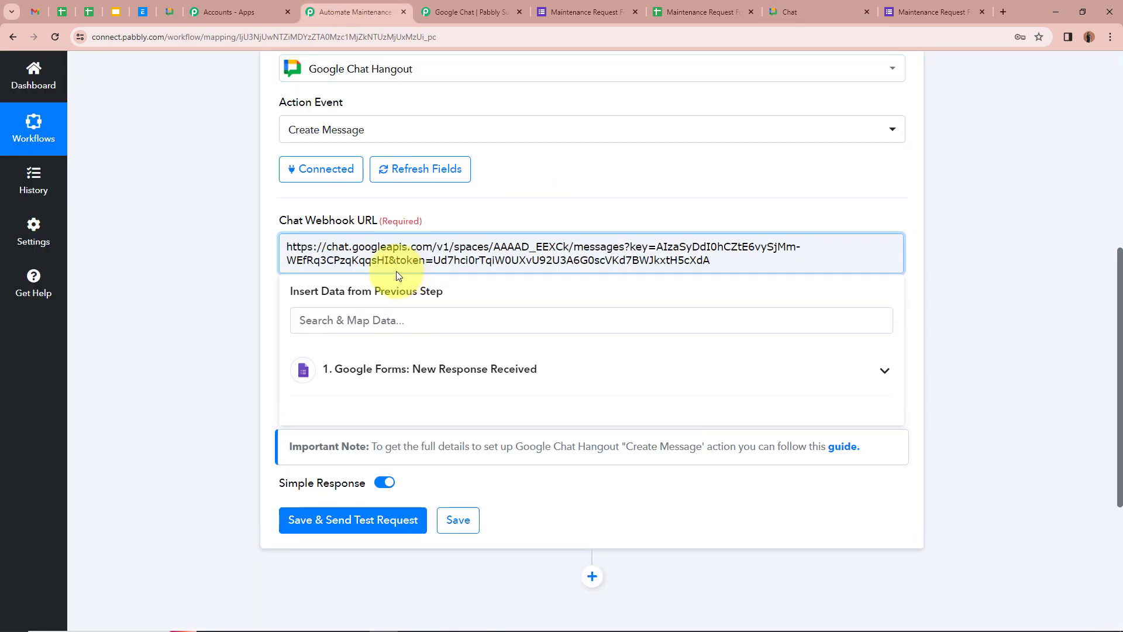
pyautogui.click(172, 264)
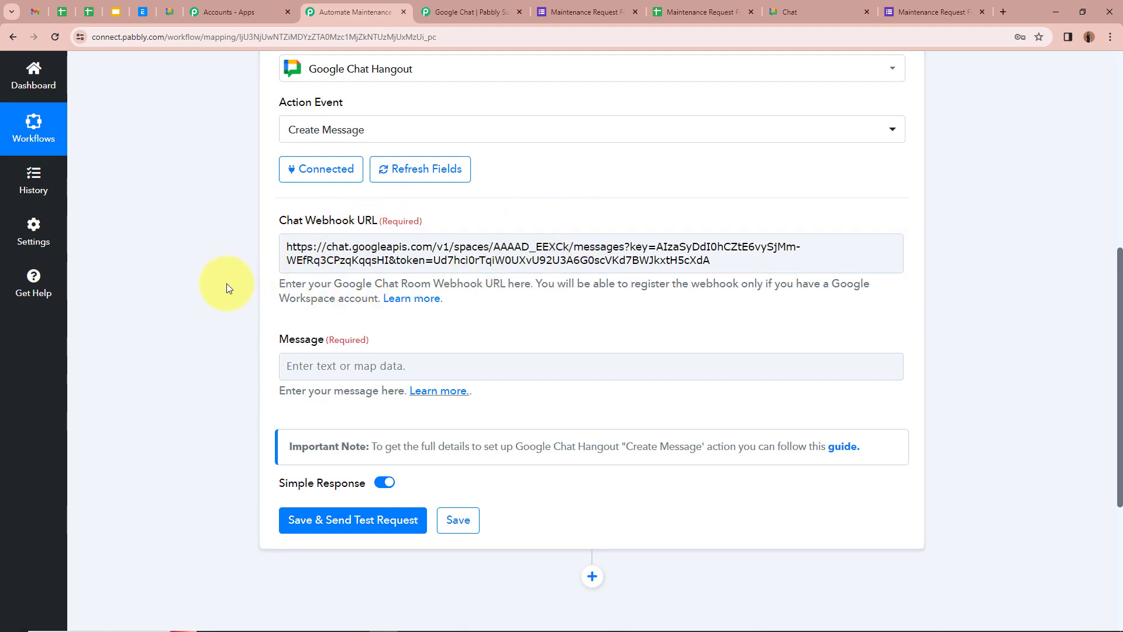
pyautogui.click(462, 12)
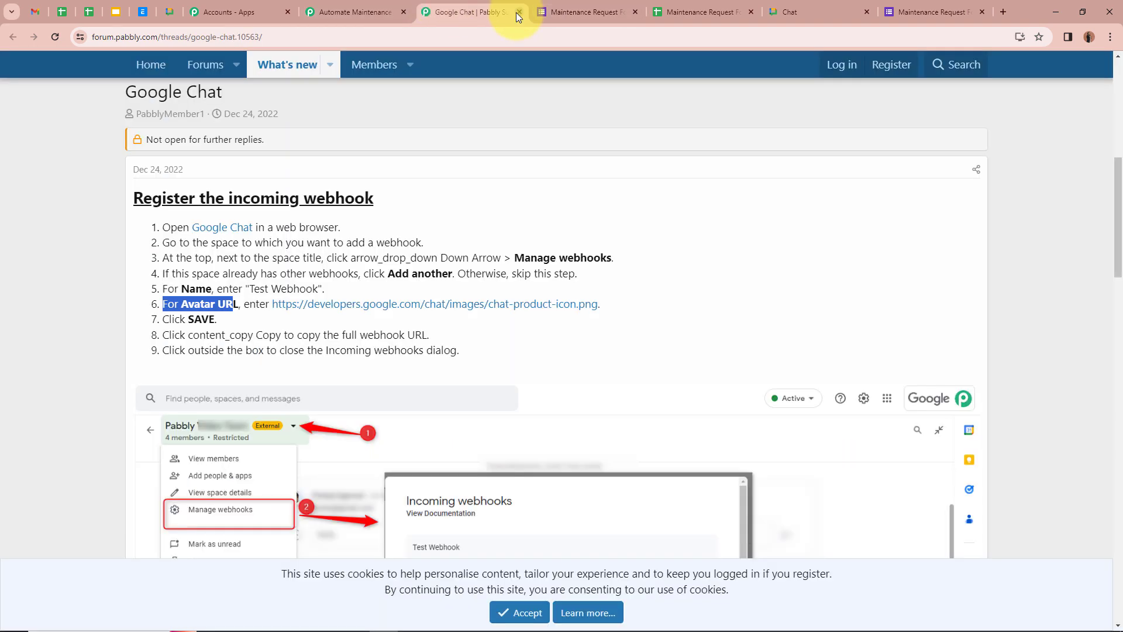
pyautogui.click(519, 12)
pyautogui.click(381, 3)
pyautogui.scroll(-1, 258, 338)
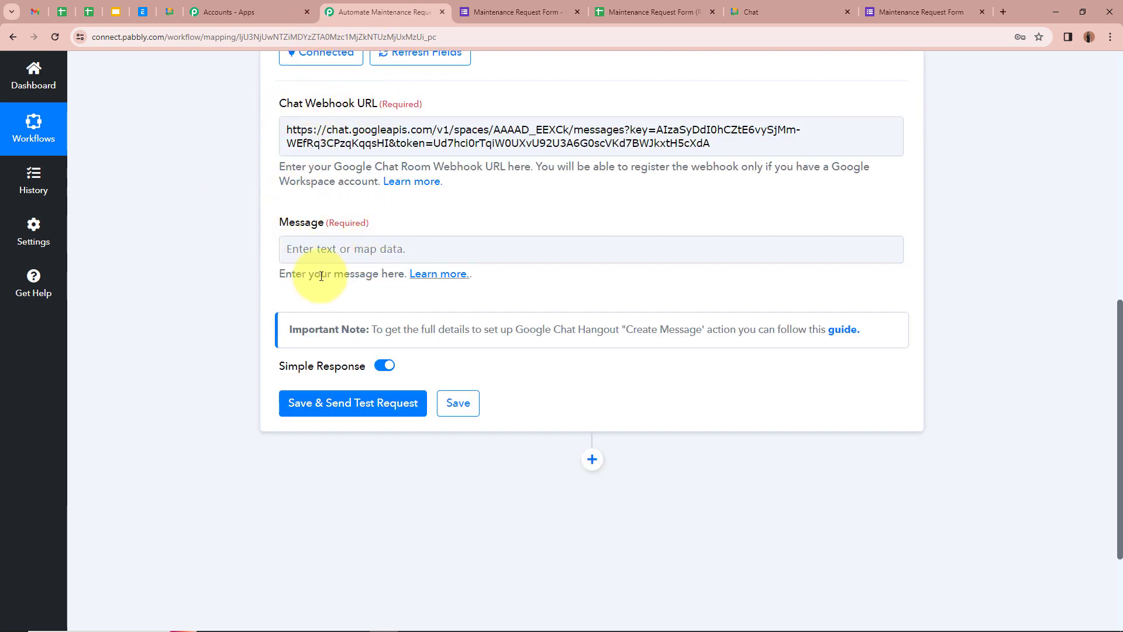
pyautogui.click(370, 253)
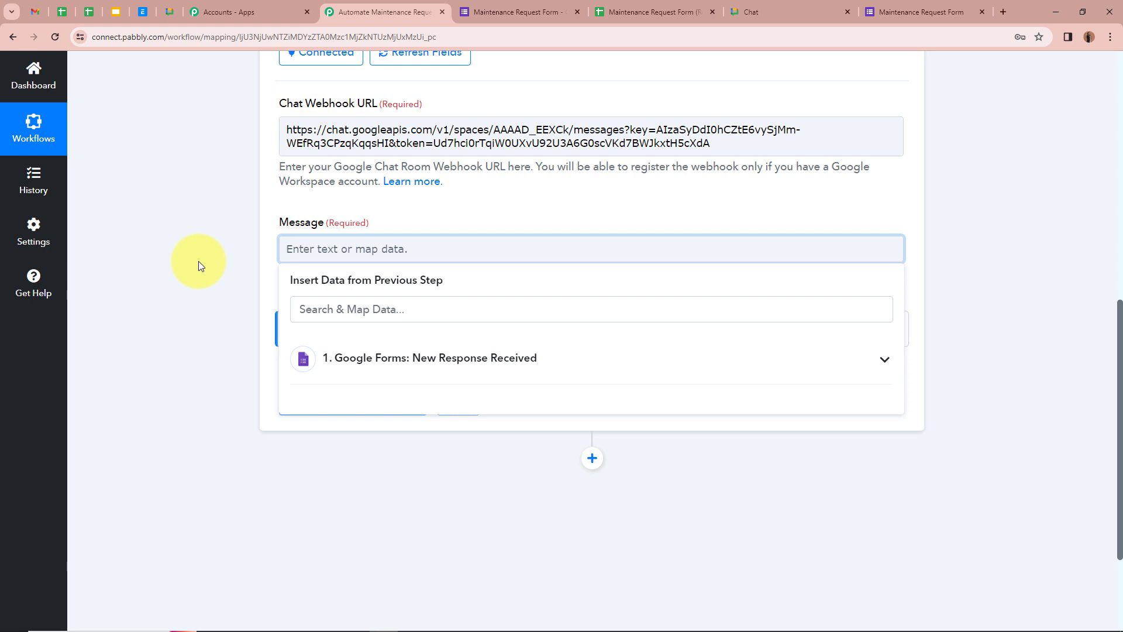
# Paste the maintenance request message template and map the form's Name answer after Requester.
pyautogui.hotkey('ctrl', 'v')
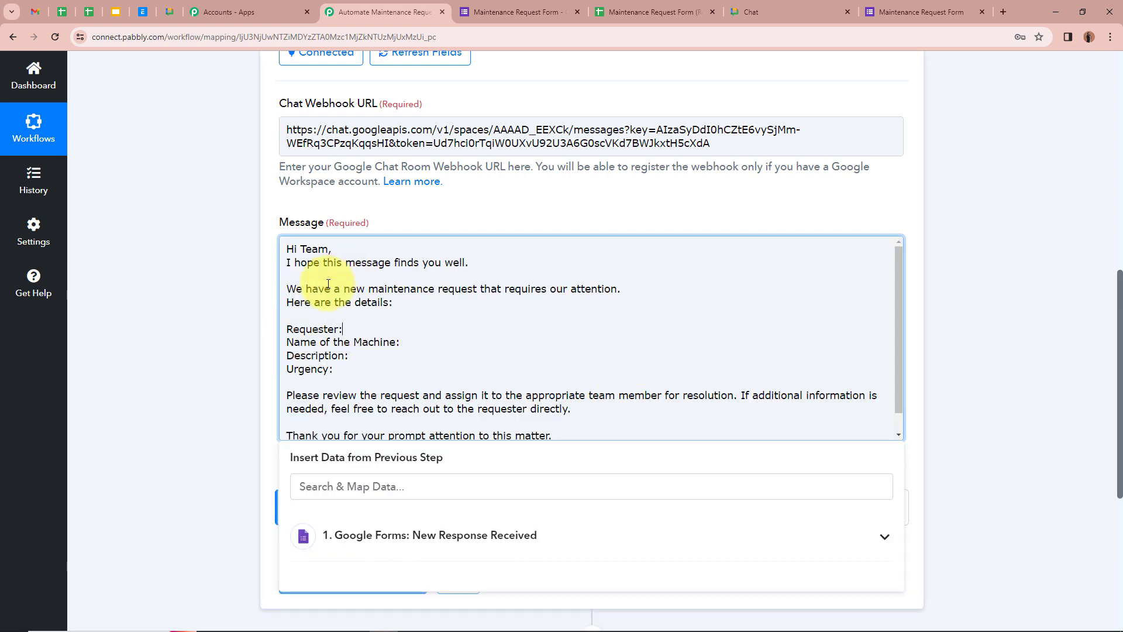
pyautogui.scroll(-1, 416, 328)
pyautogui.scroll(1, 417, 329)
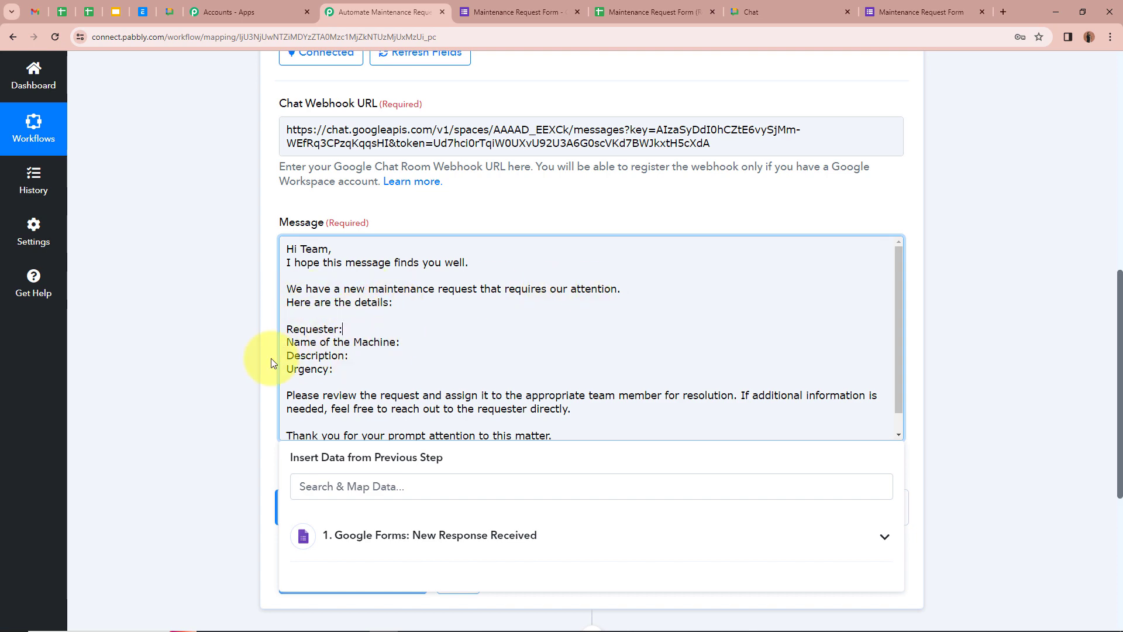
pyautogui.scroll(-2, 336, 370)
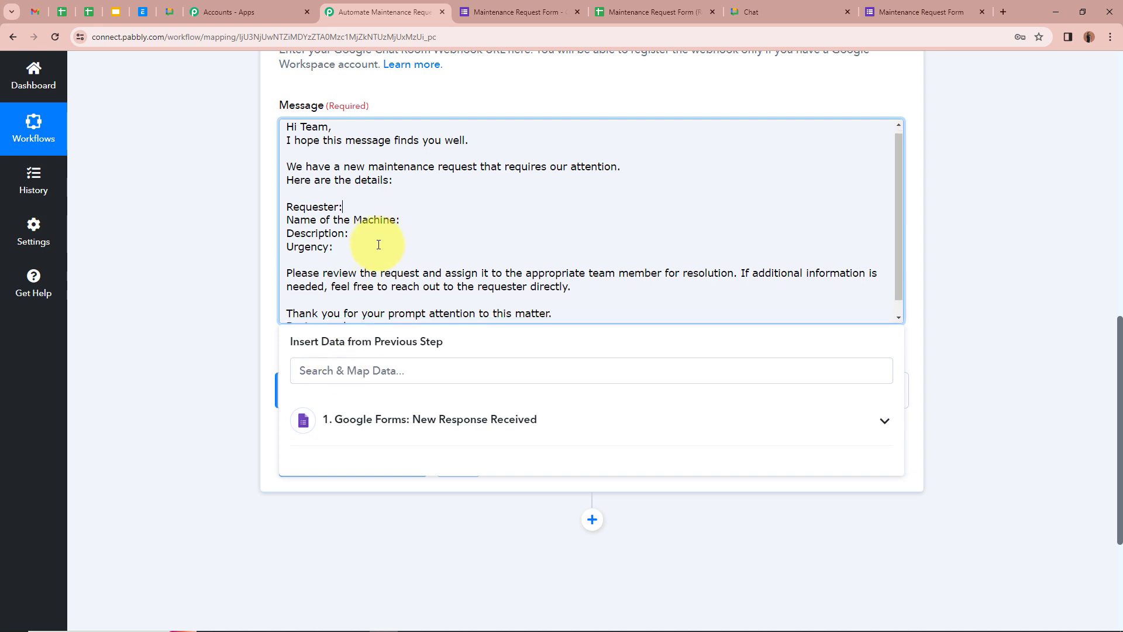
pyautogui.scroll(-1, 376, 243)
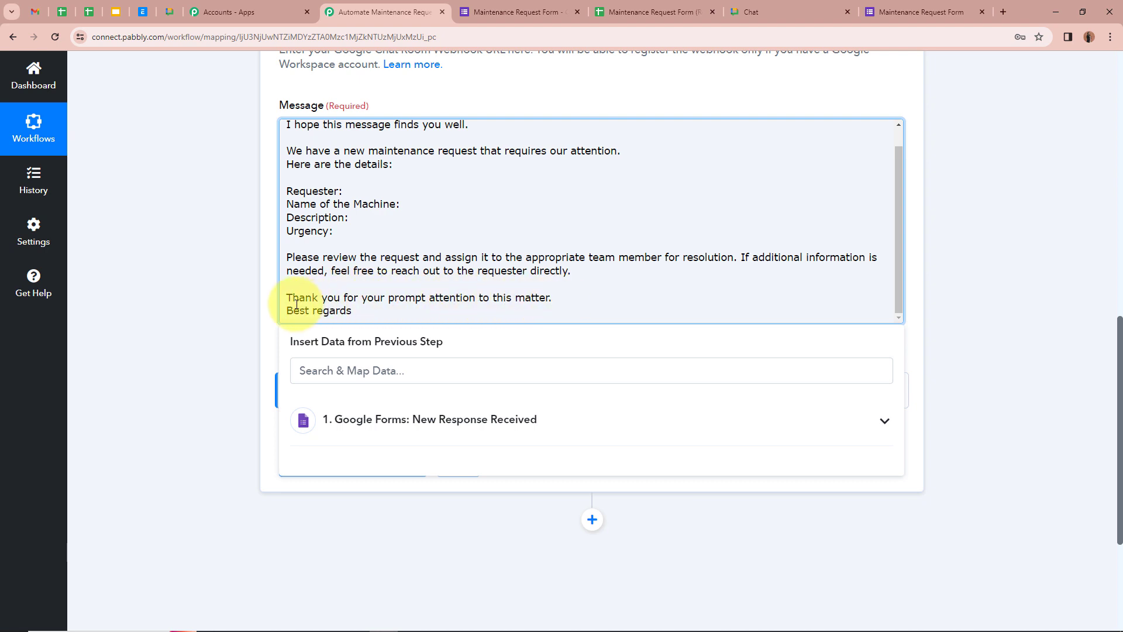
pyautogui.scroll(2, 398, 269)
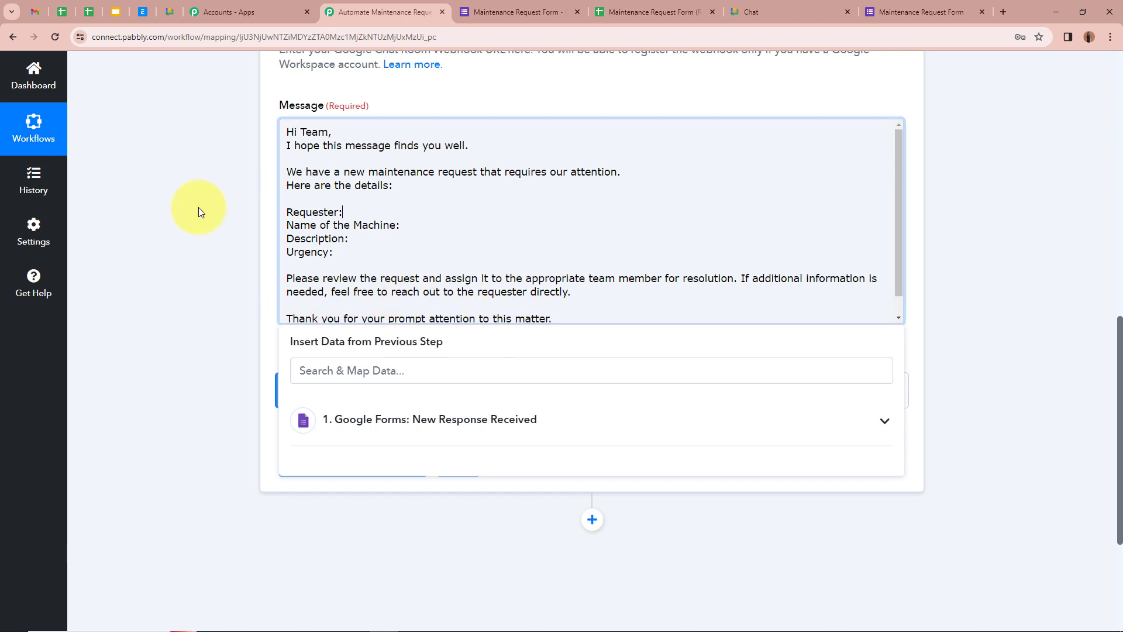
pyautogui.scroll(2, 197, 208)
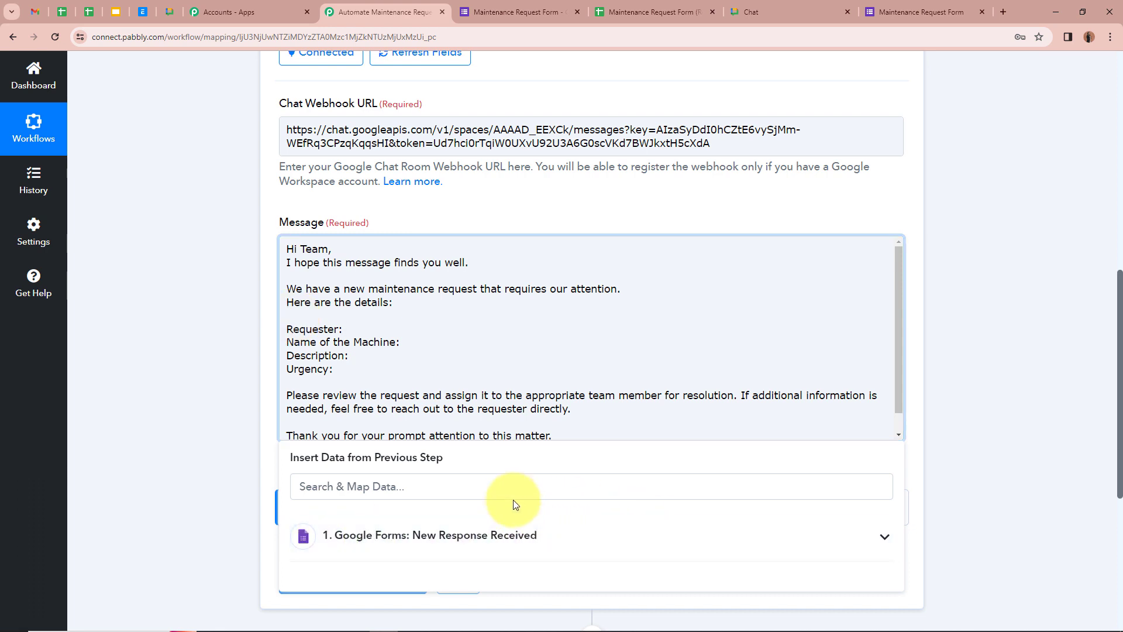
pyautogui.scroll(8, 721, 524)
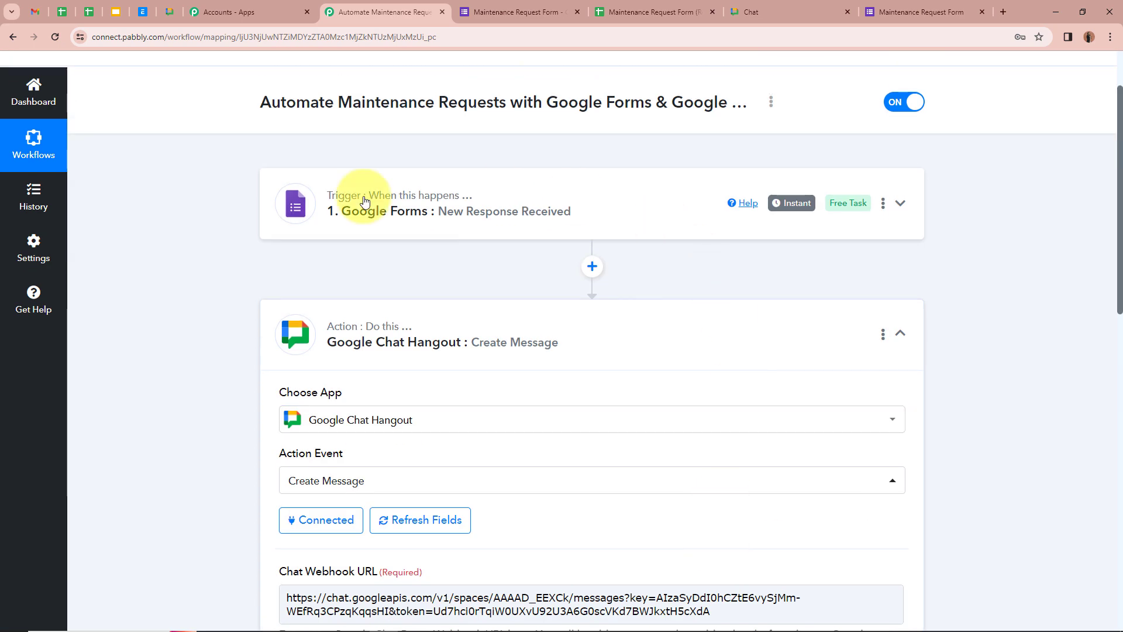
pyautogui.scroll(-8, 444, 292)
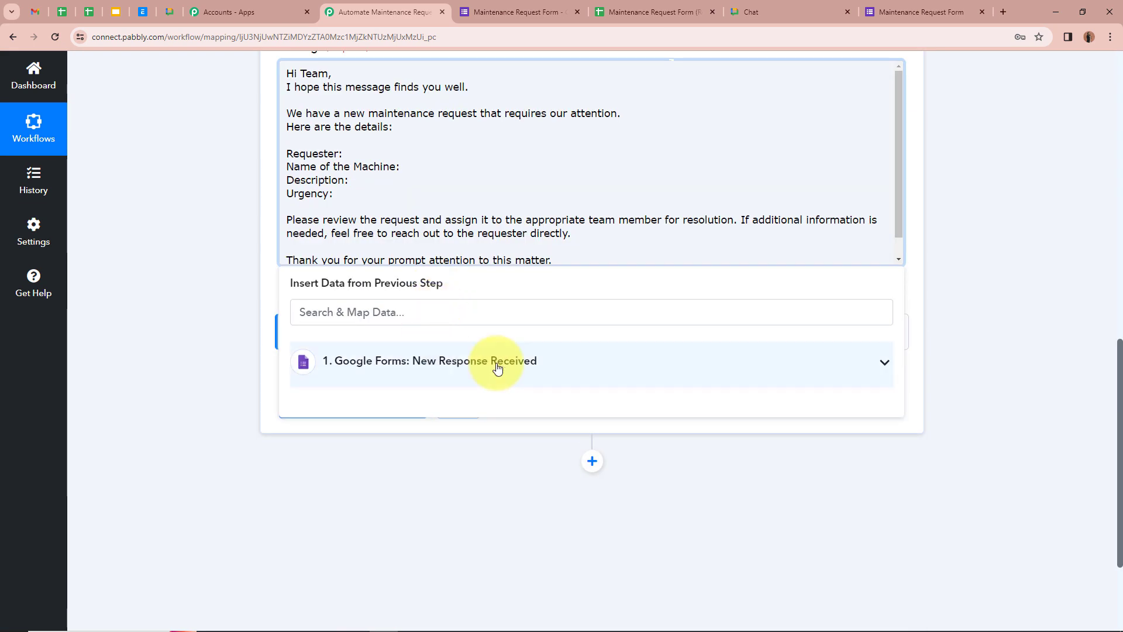
pyautogui.click(880, 366)
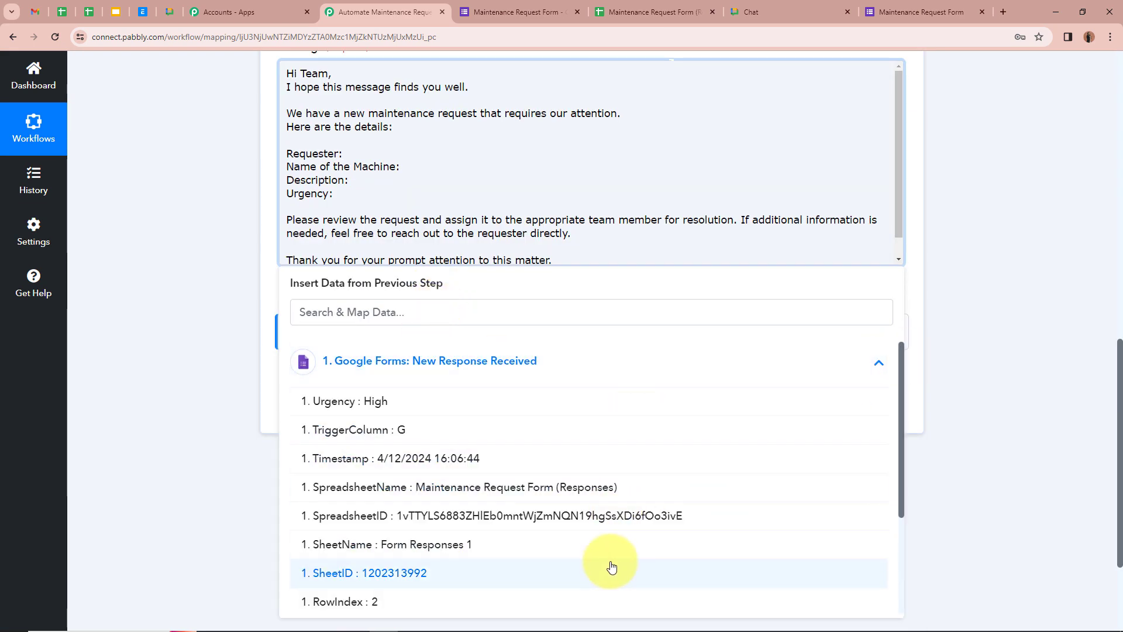
pyautogui.scroll(-2, 606, 557)
pyautogui.scroll(3, 606, 557)
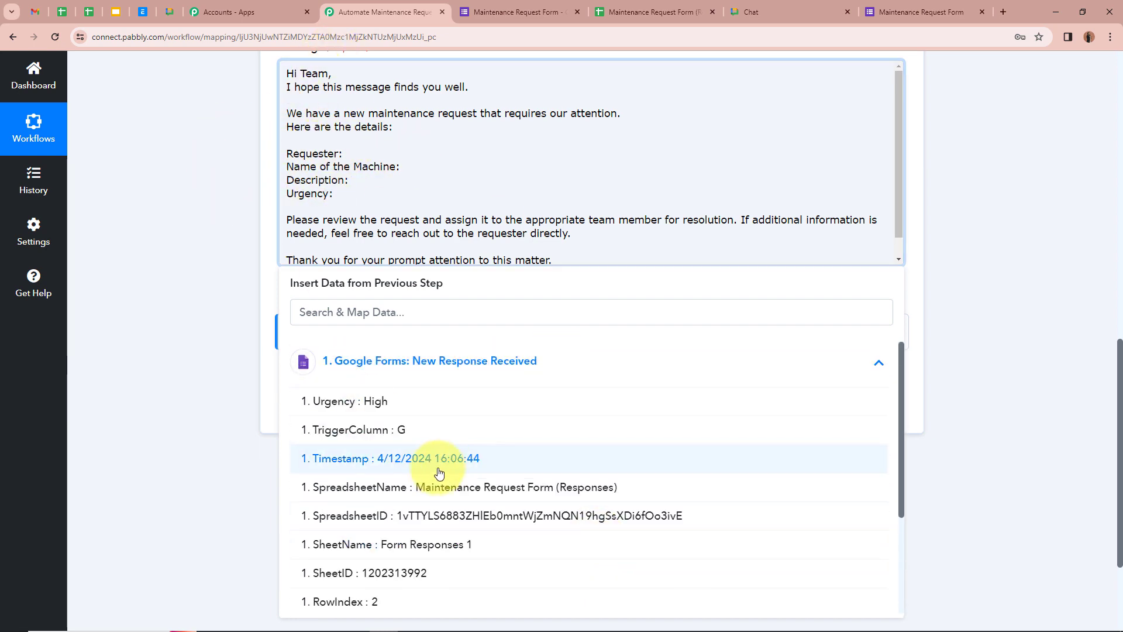
pyautogui.scroll(-3, 446, 465)
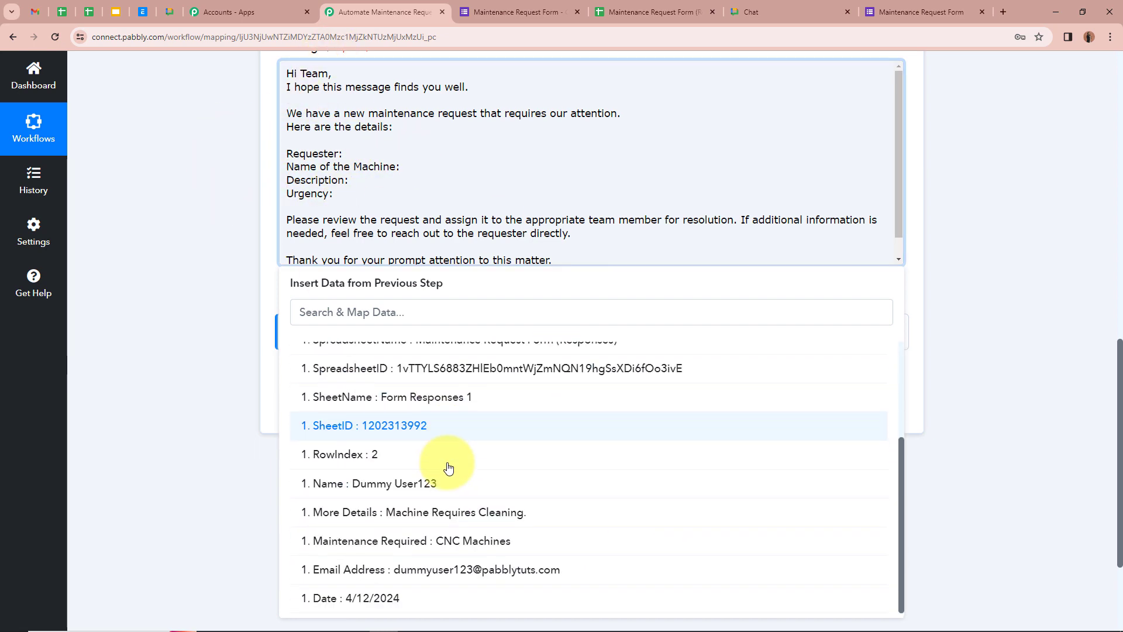
pyautogui.click(410, 495)
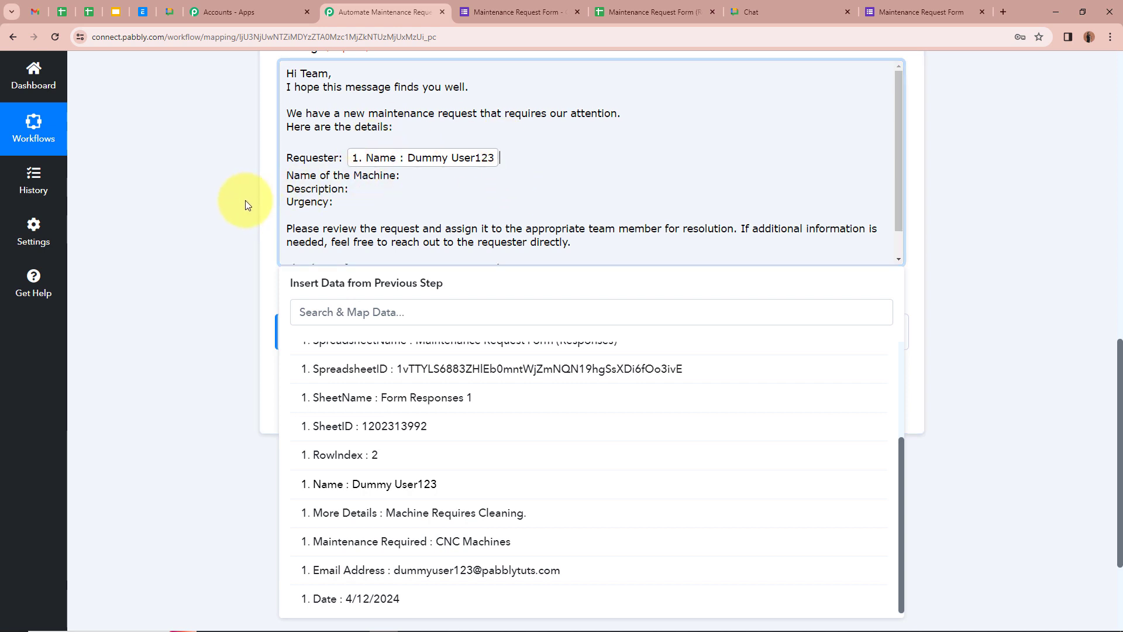
# Map the Maintenance Required answer after 'Name of the Machine'.
pyautogui.scroll(12, 245, 200)
pyautogui.scroll(-5, 248, 199)
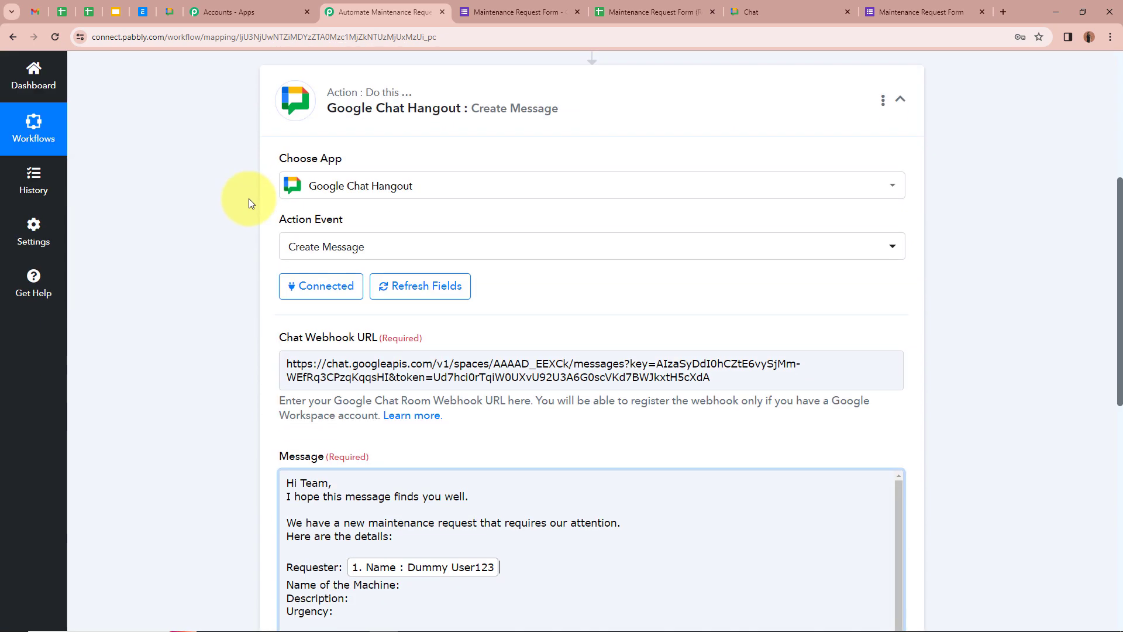
pyautogui.scroll(-5, 248, 198)
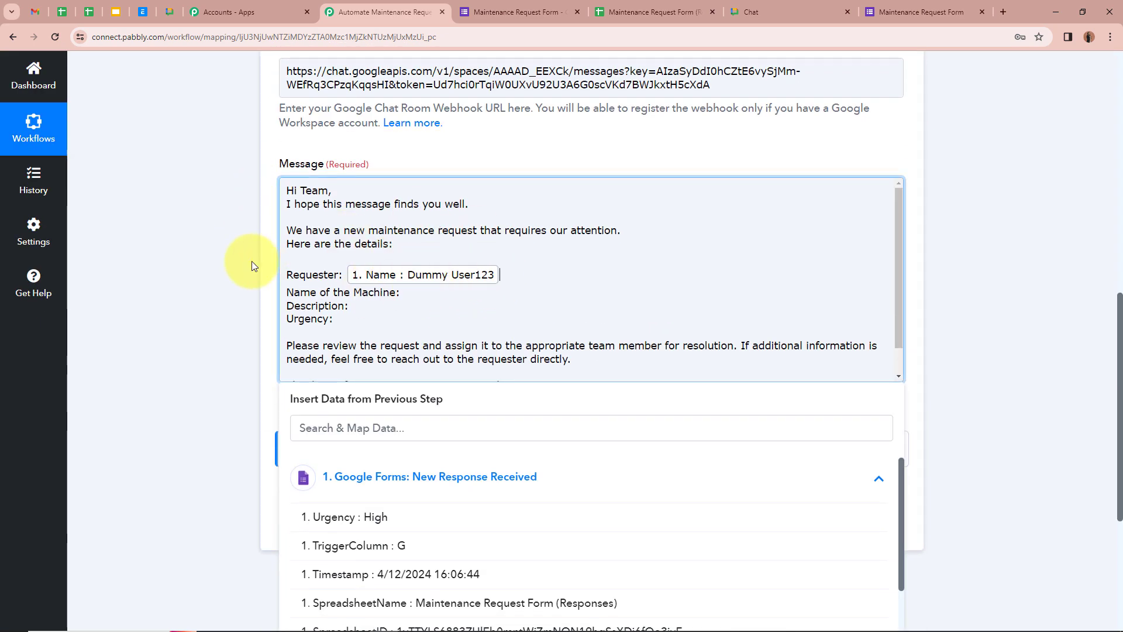
pyautogui.click(430, 300)
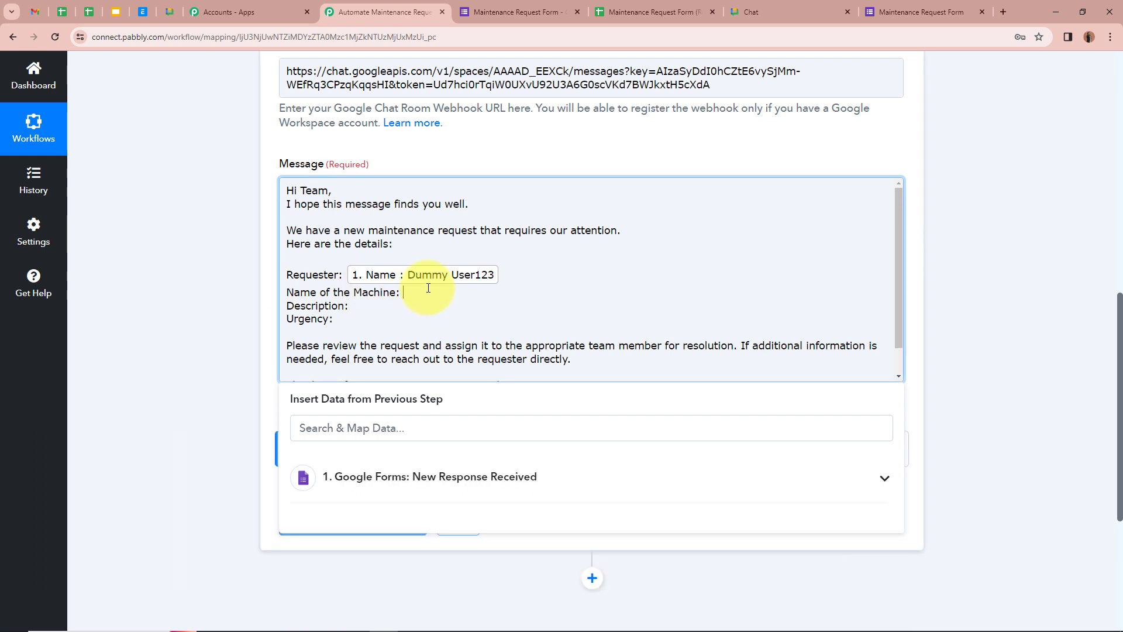
pyautogui.click(877, 479)
pyautogui.scroll(-3, 681, 521)
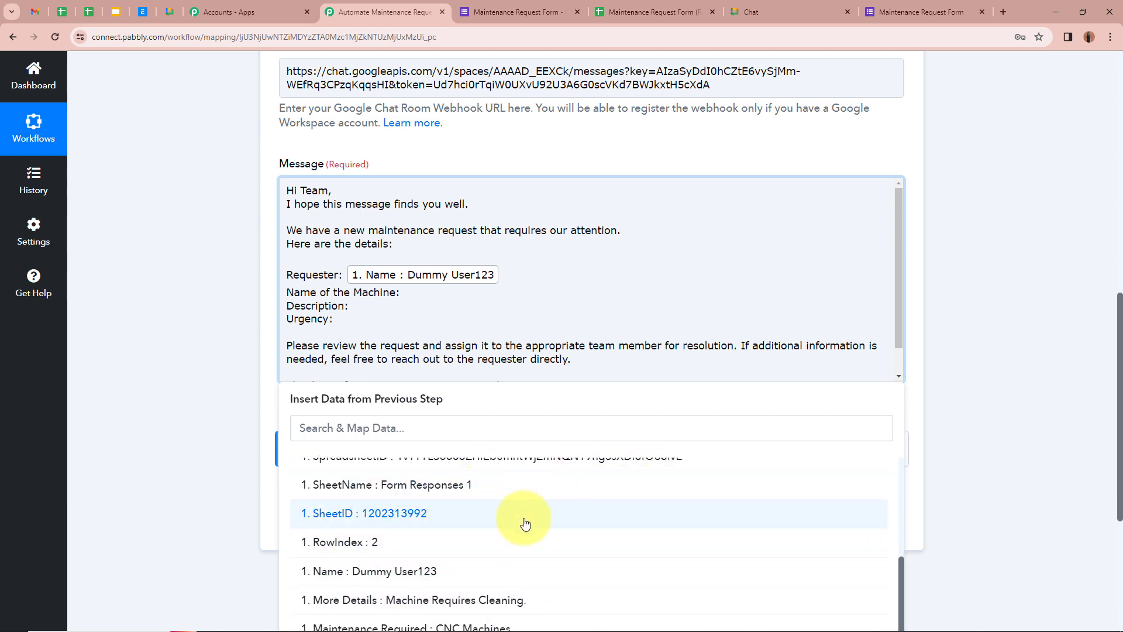
pyautogui.scroll(-1, 527, 517)
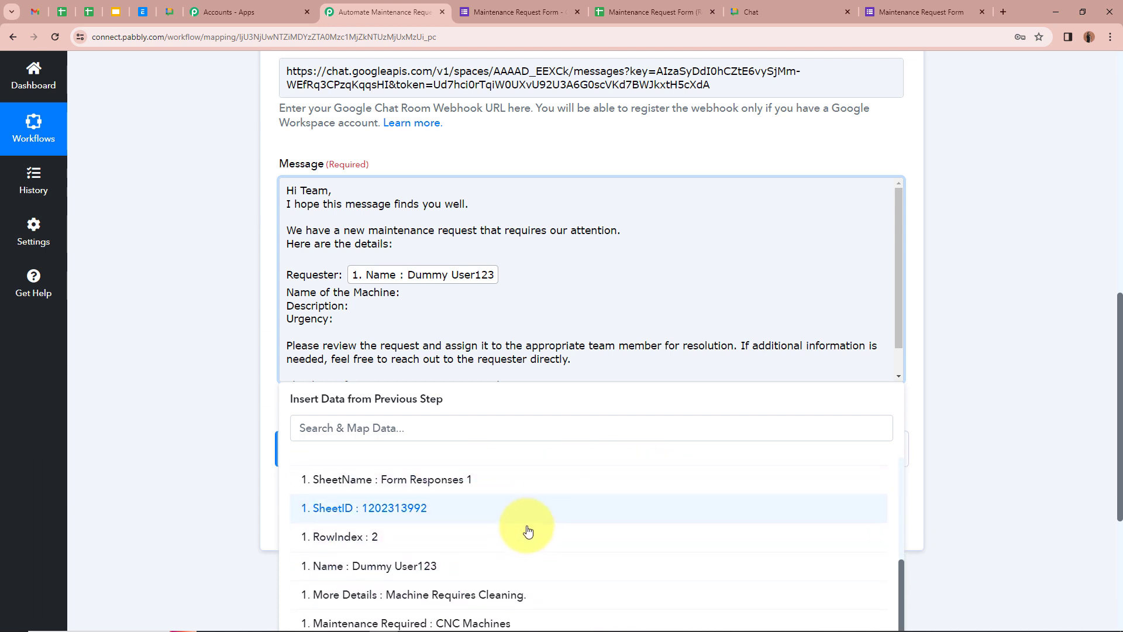
pyautogui.click(563, 621)
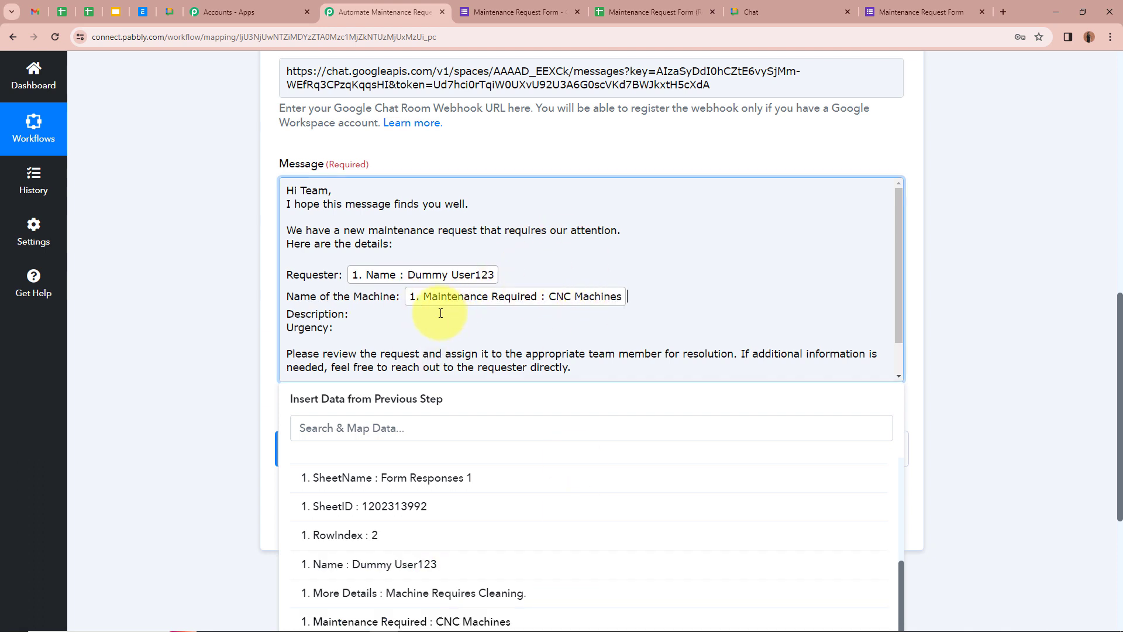
# Map More Details after Description and the Urgency answer after Urgency.
pyautogui.click(373, 312)
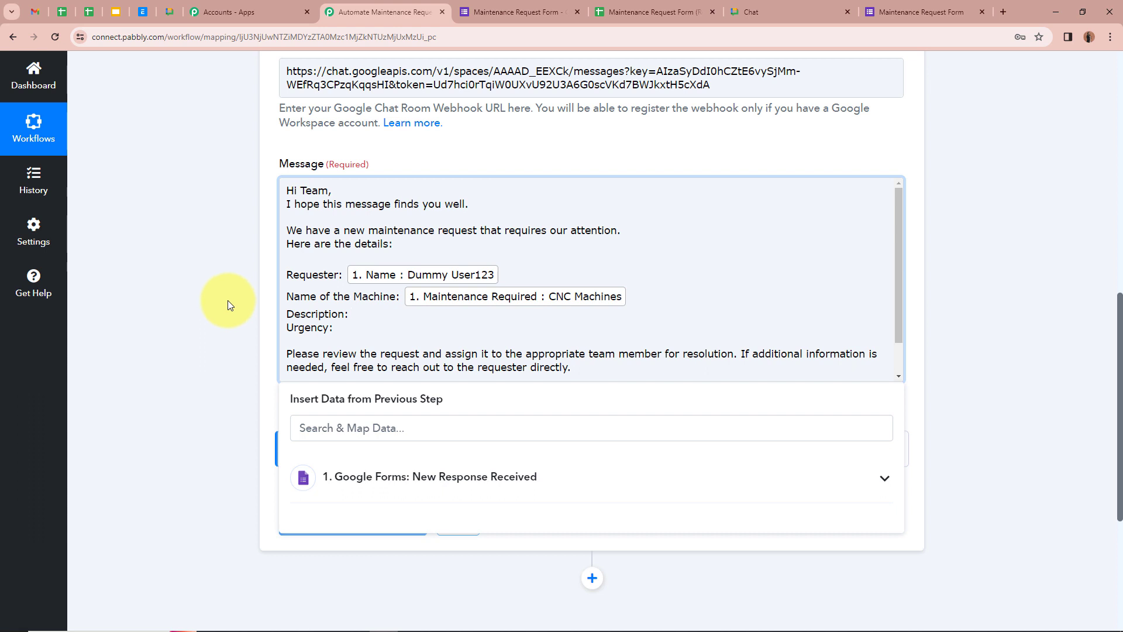
pyautogui.scroll(-2, 227, 300)
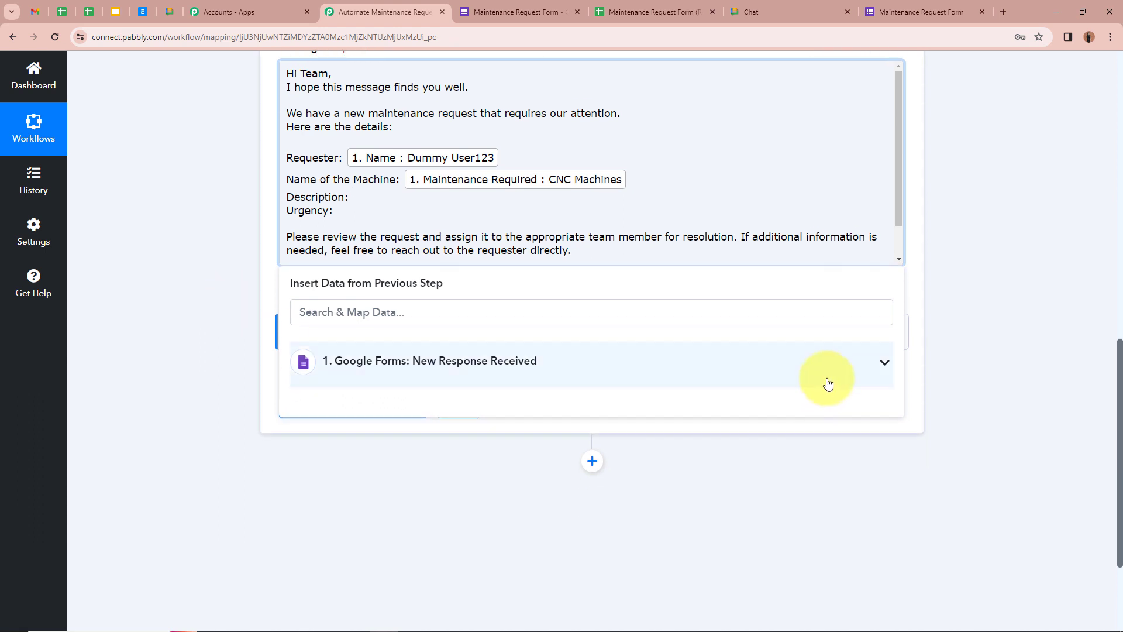
pyautogui.click(831, 379)
pyautogui.scroll(-3, 574, 519)
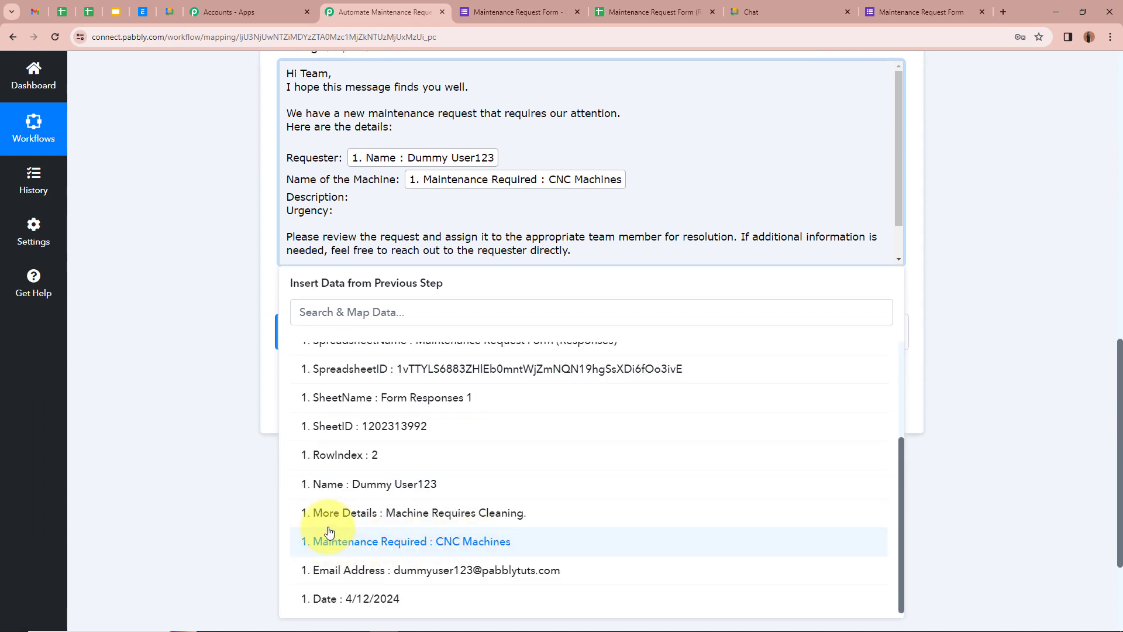
pyautogui.click(600, 518)
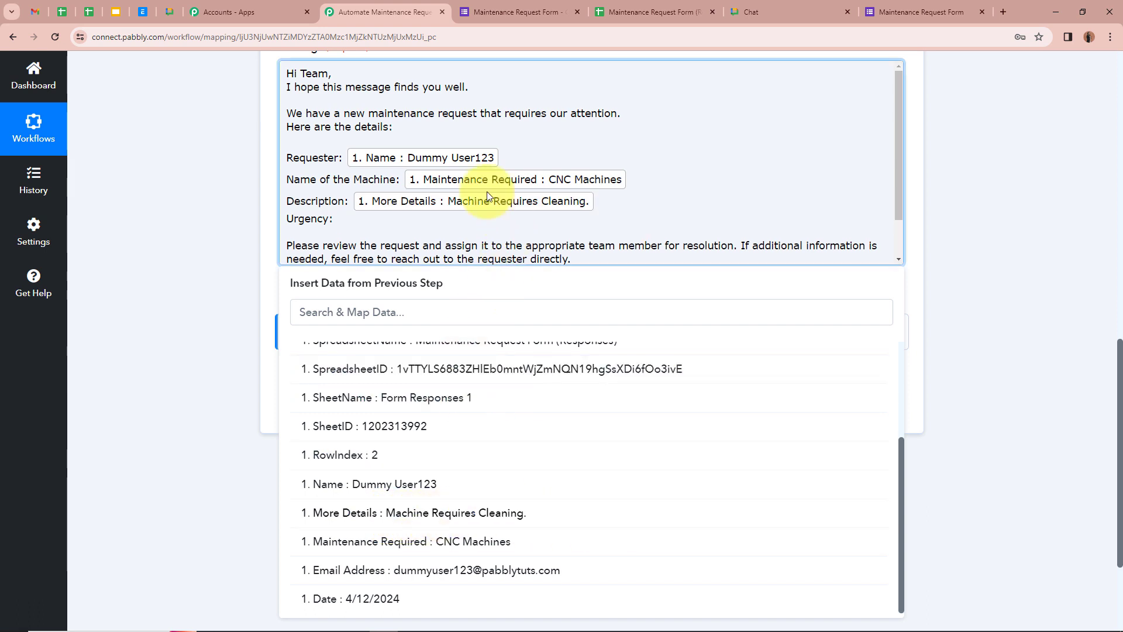
pyautogui.click(459, 218)
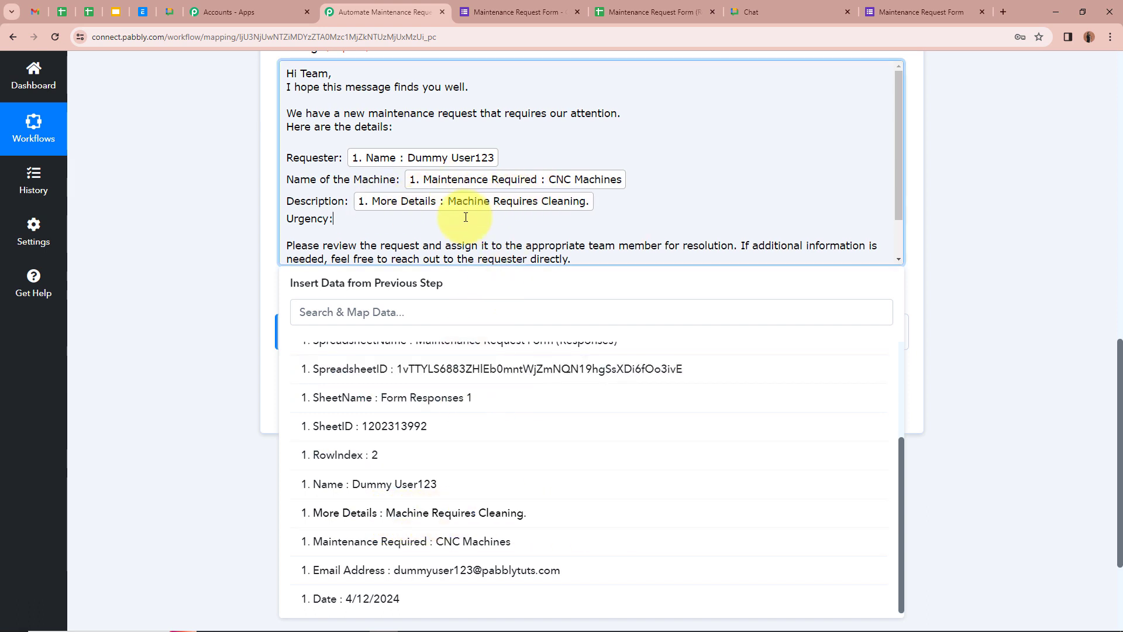
pyautogui.click(845, 376)
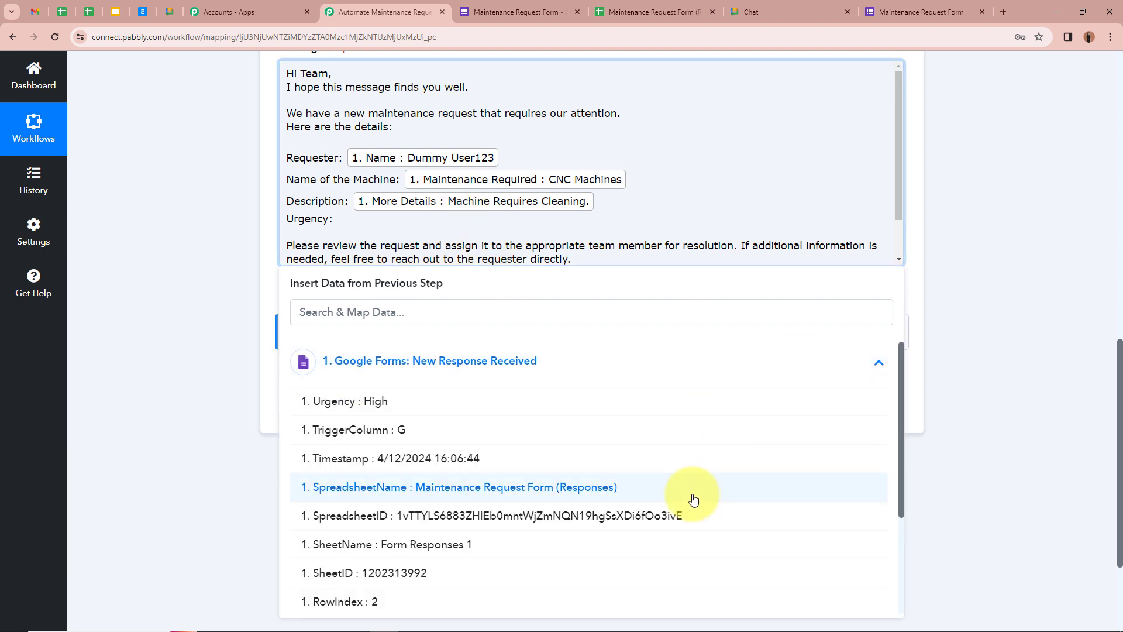
pyautogui.click(430, 404)
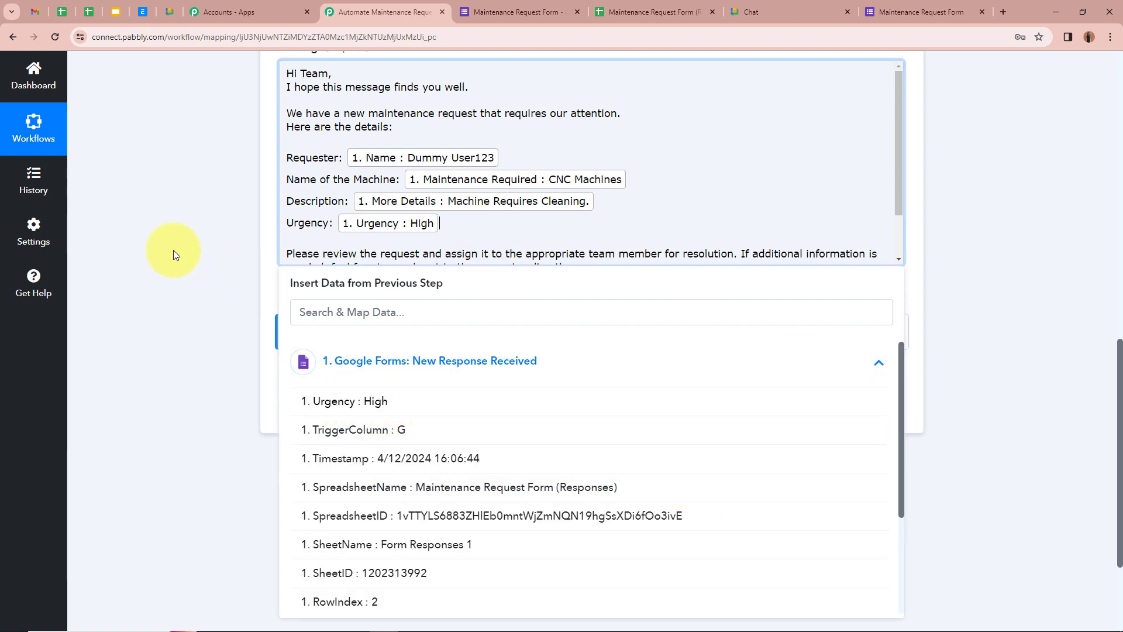
pyautogui.click(166, 246)
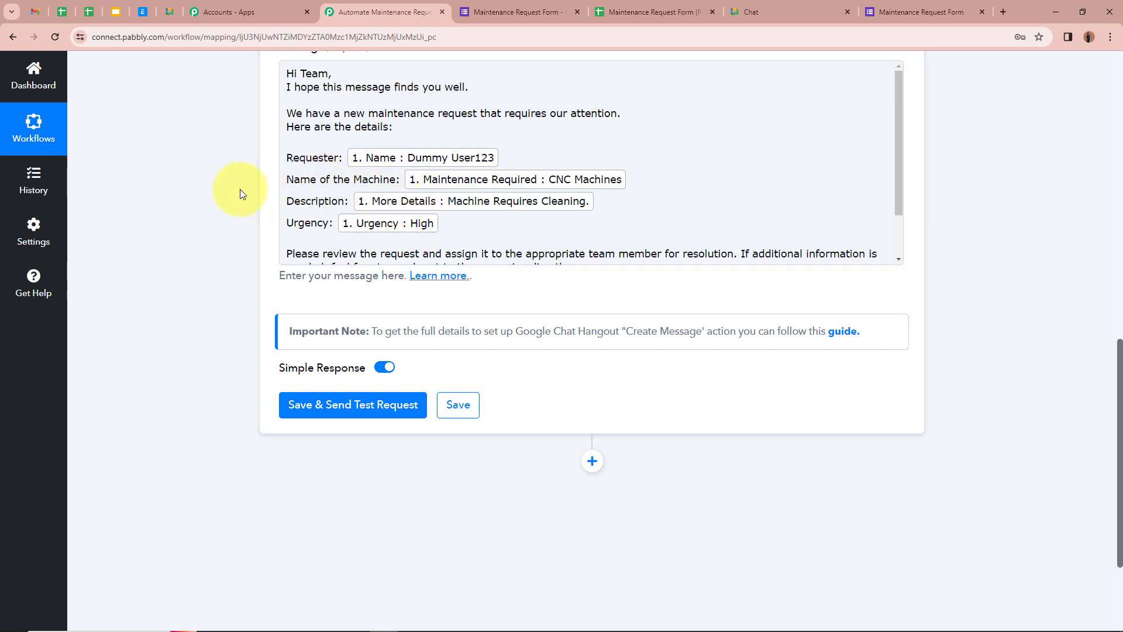
# Check the mapped Name, Maintenance Required, More Details and Urgency values, then Save & Send Test Request.
pyautogui.scroll(-1, 409, 167)
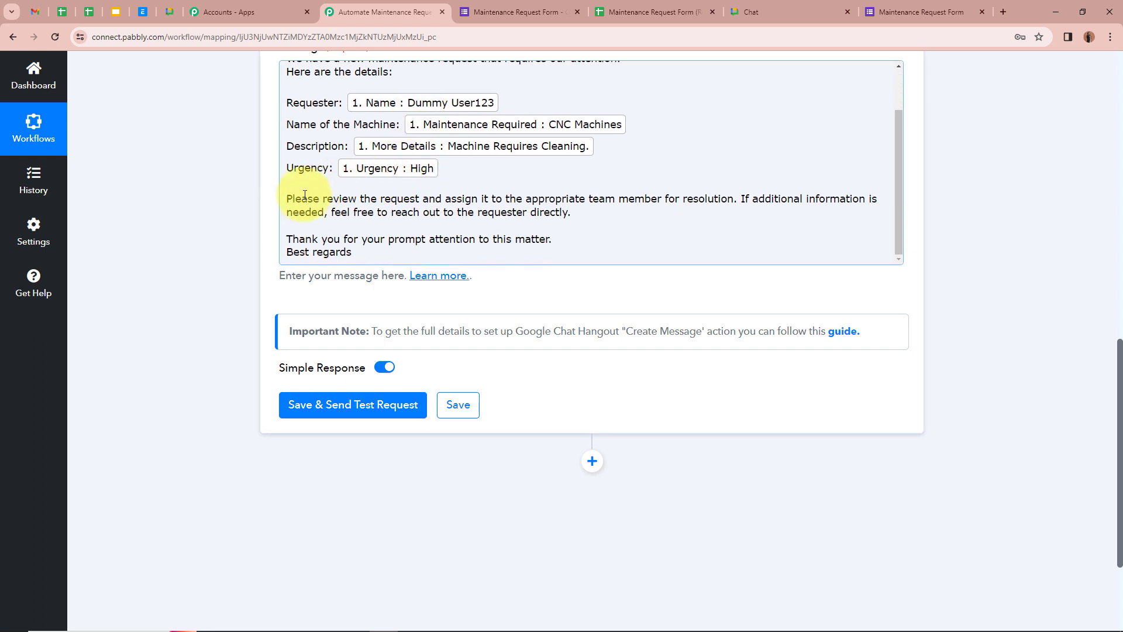
pyautogui.click(459, 221)
pyautogui.scroll(2, 574, 218)
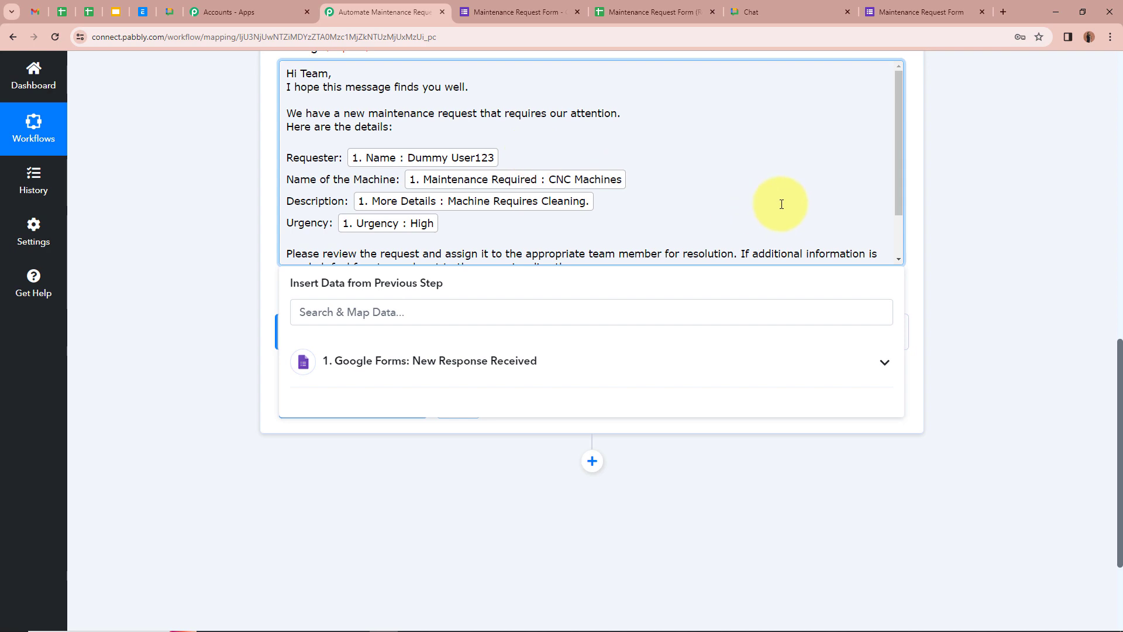
pyautogui.scroll(-2, 781, 204)
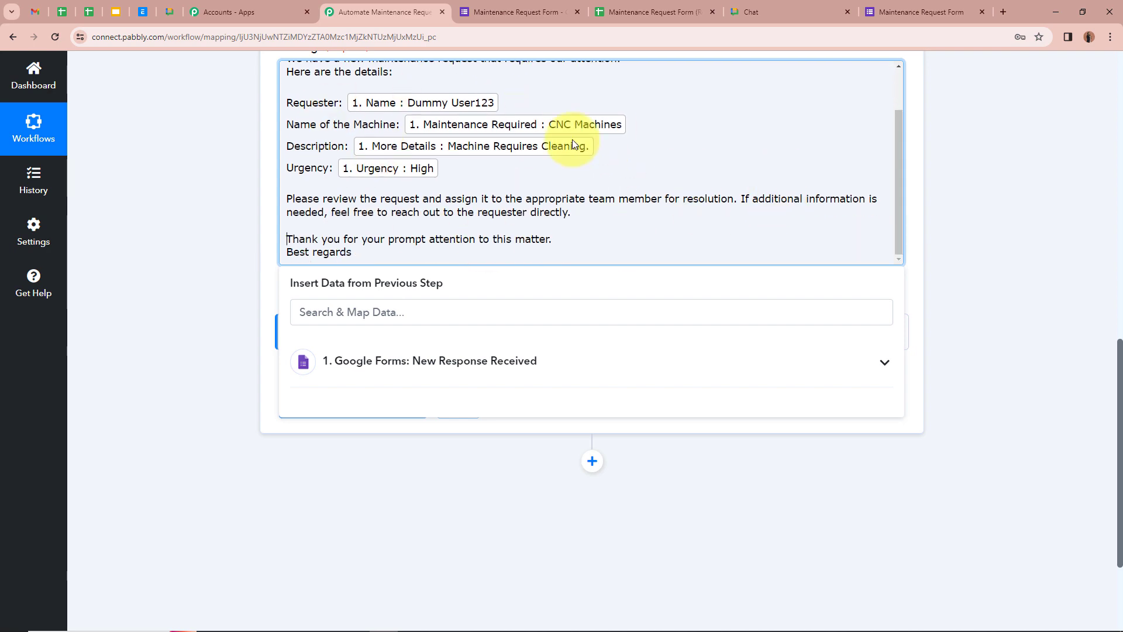
pyautogui.click(175, 180)
pyautogui.scroll(3, 176, 180)
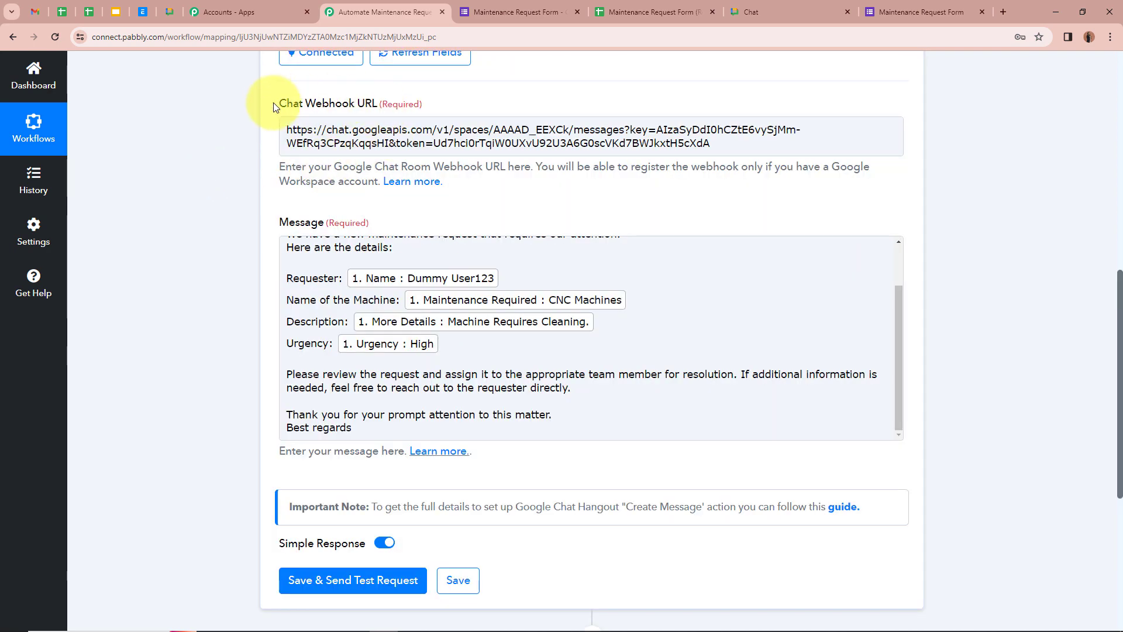
pyautogui.scroll(-2, 275, 107)
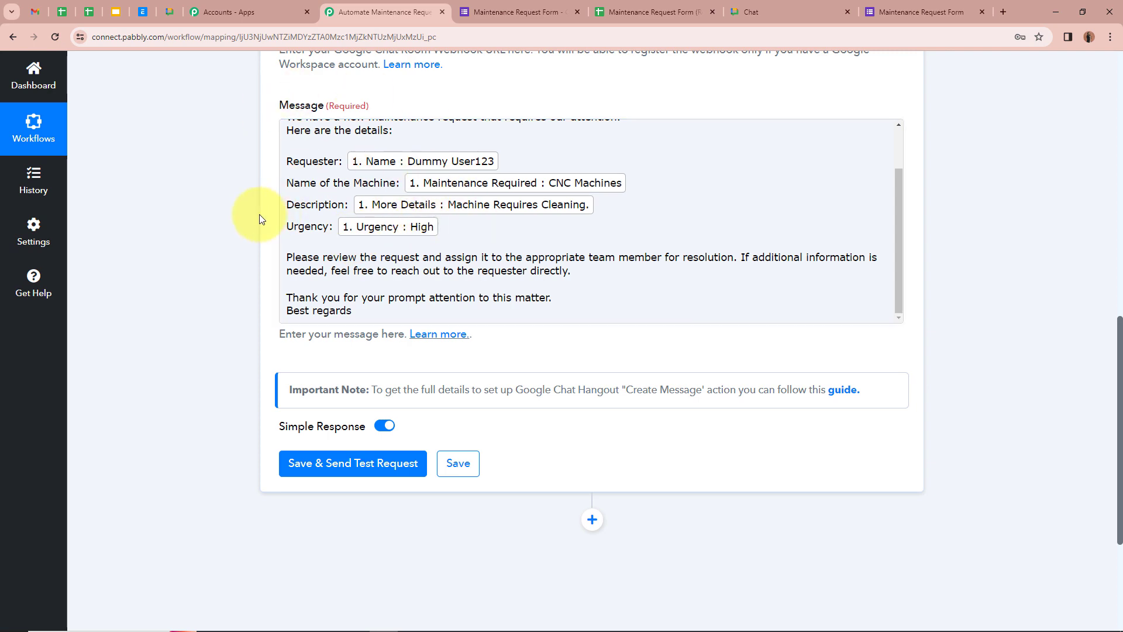
pyautogui.scroll(-3, 259, 219)
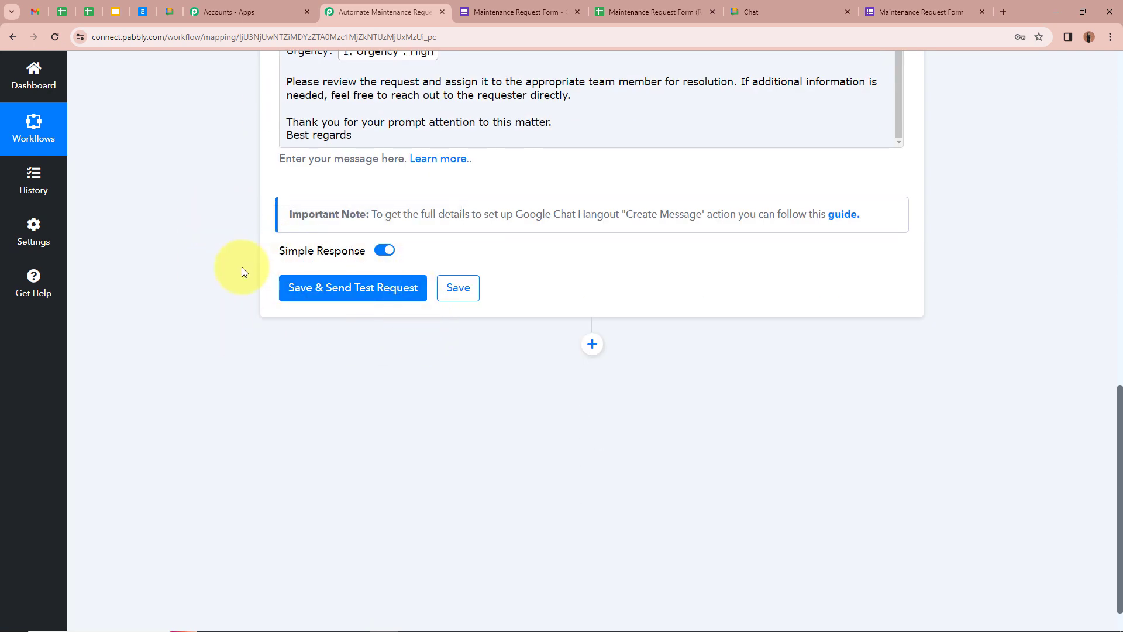
pyautogui.click(329, 286)
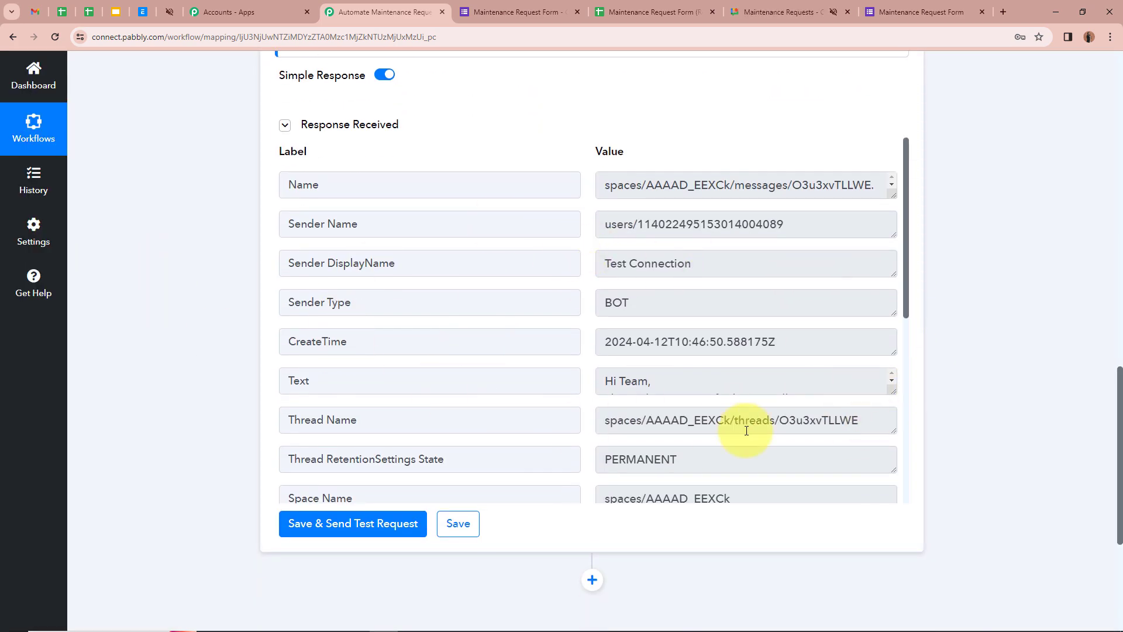
# Check the Response Received table for the message posted to Maintenance Requests, then switch to Google Chat.
pyautogui.scroll(-6, 744, 428)
pyautogui.scroll(1, 953, 421)
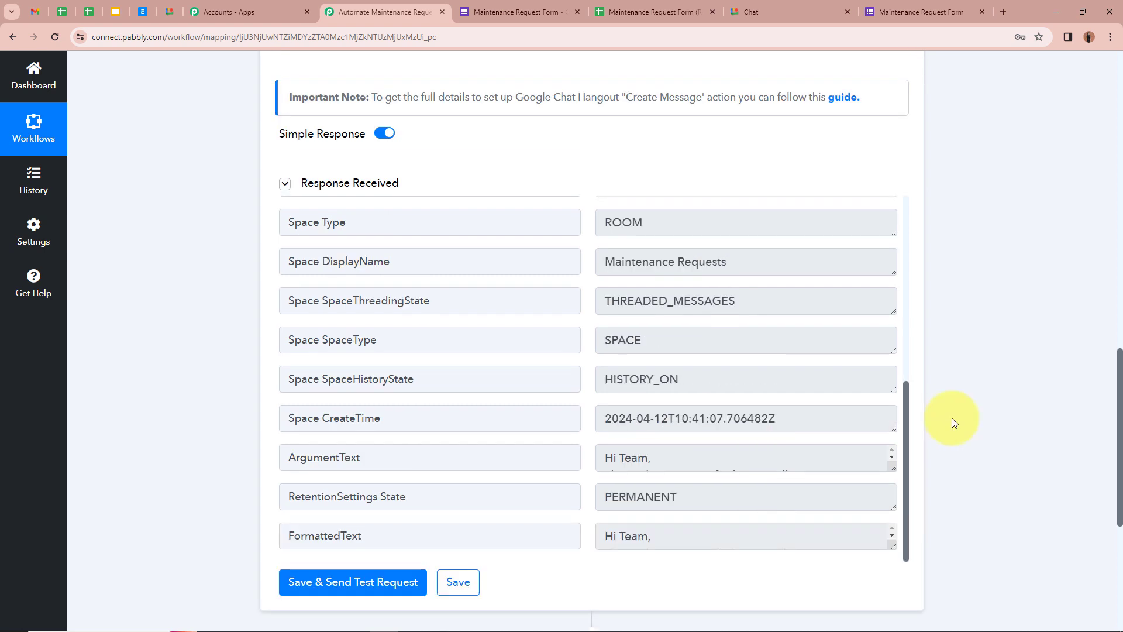
pyautogui.scroll(6, 712, 421)
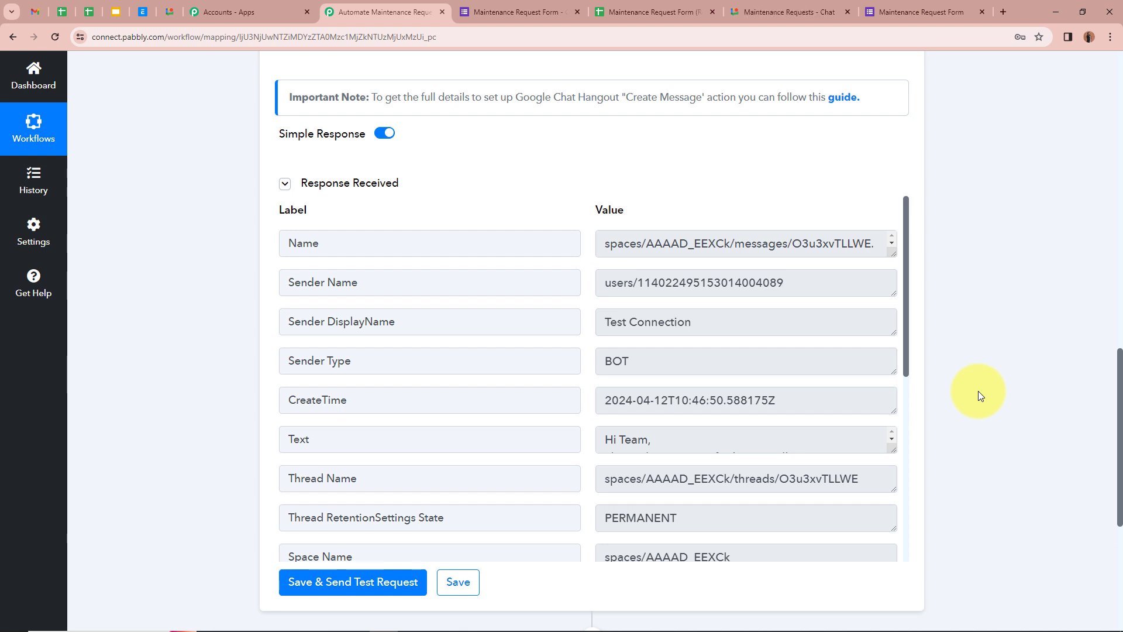
pyautogui.click(829, 7)
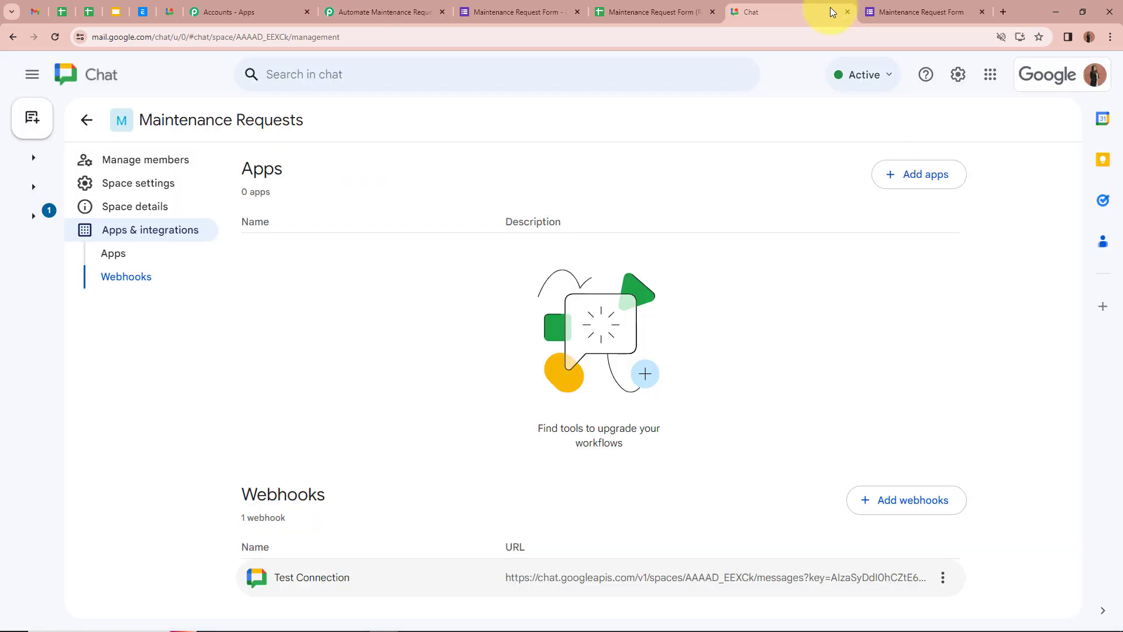
# View the Test Connection maintenance message (CNC Machines, cleaning, High urgency), then return to the form editor.
pyautogui.click(87, 119)
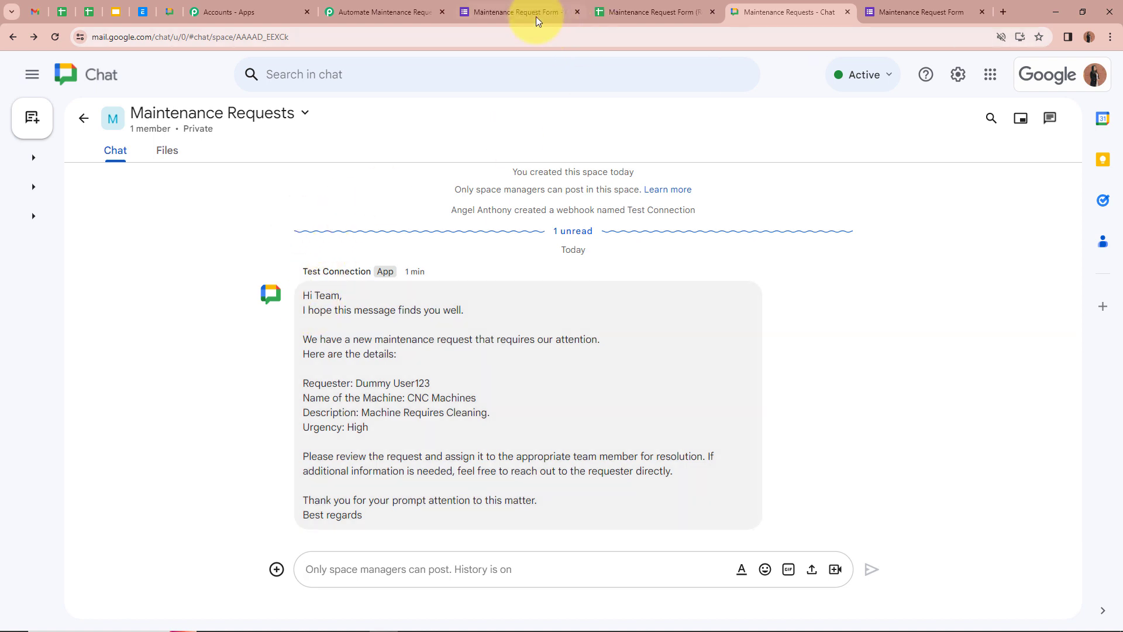
pyautogui.click(532, 12)
# Dismiss the leftover dialog, copy the form's shareable link from Send > Link, and open a new tab.
pyautogui.click(755, 106)
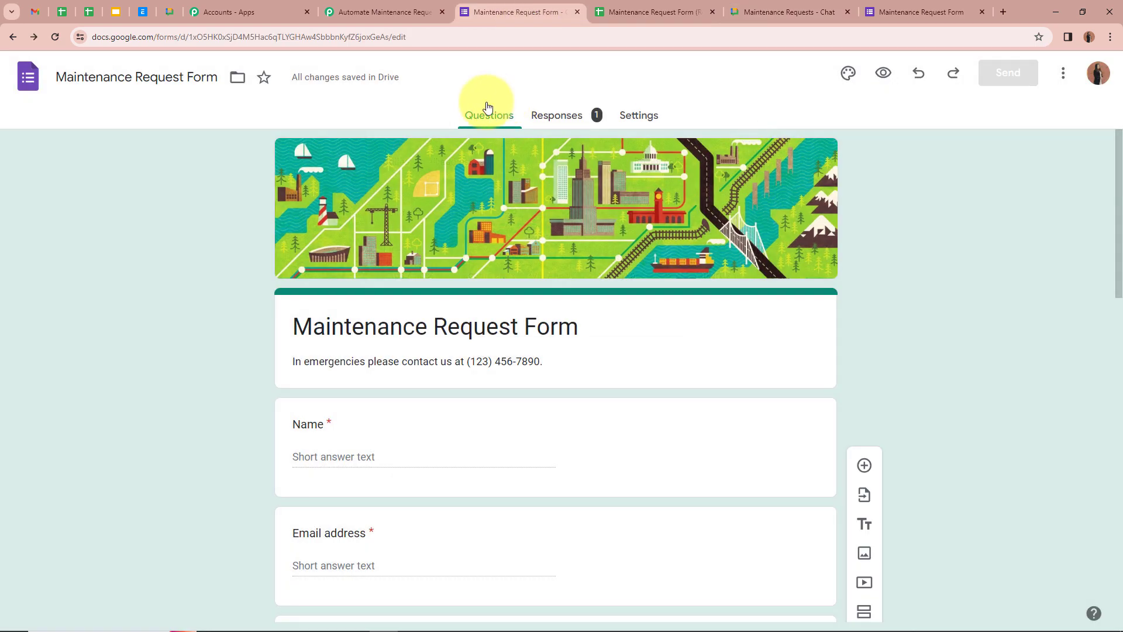
pyautogui.scroll(-5, 208, 268)
pyautogui.scroll(5, 208, 267)
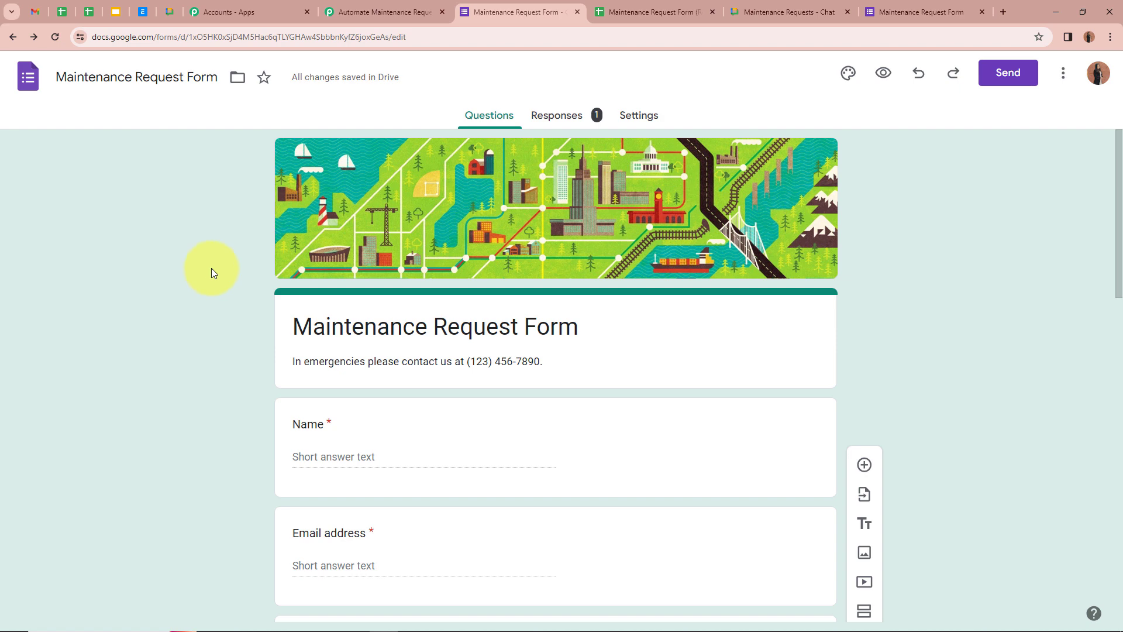
pyautogui.click(1015, 86)
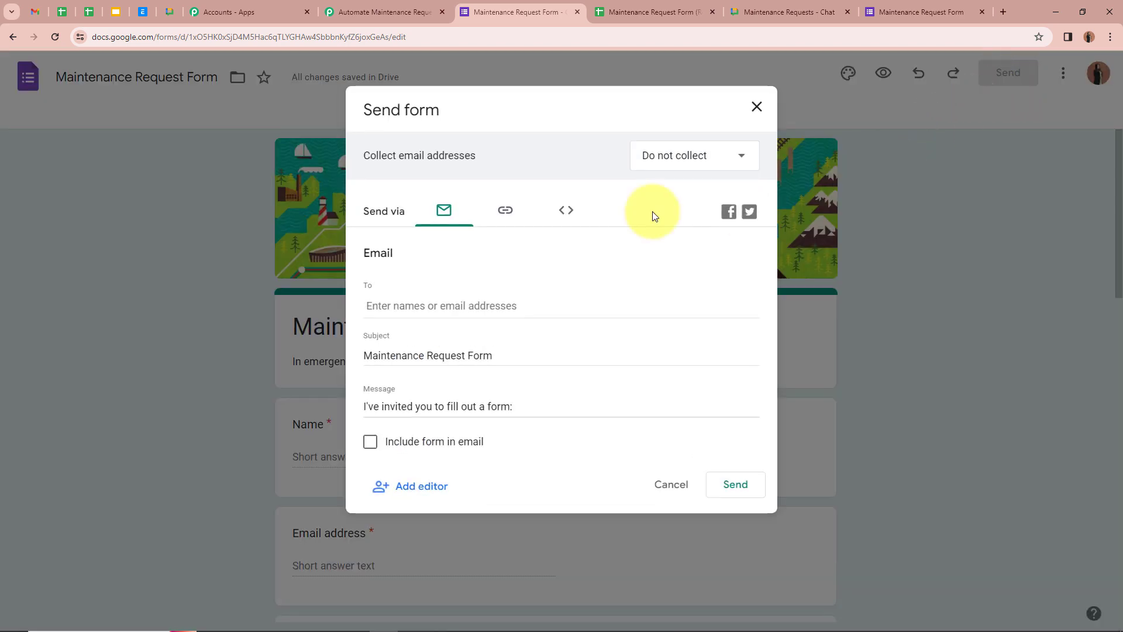
pyautogui.click(509, 227)
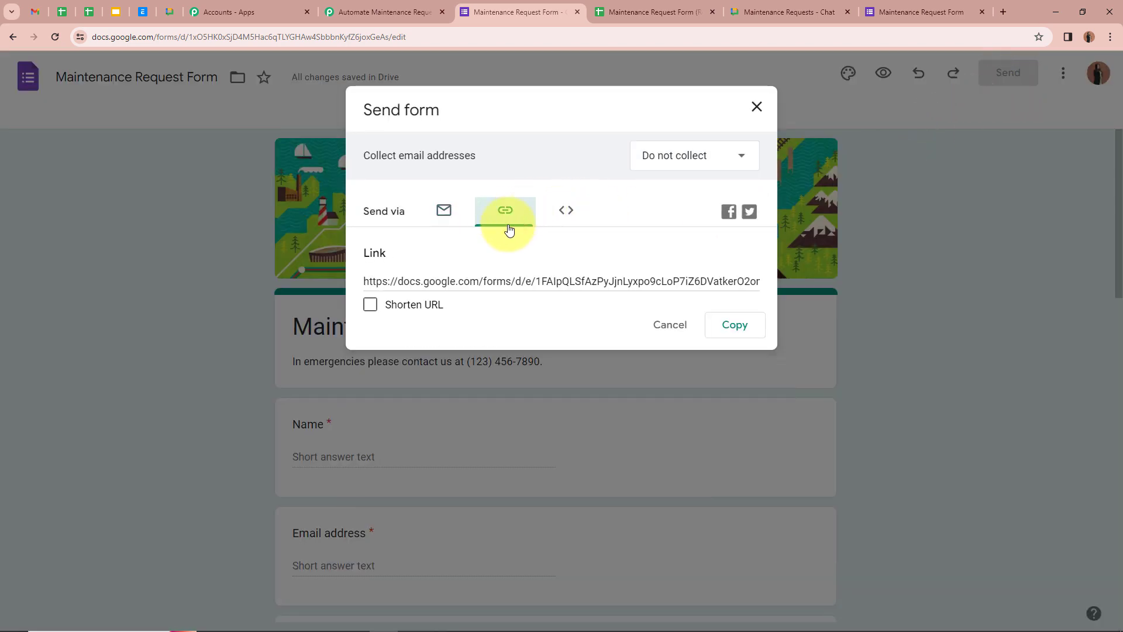
pyautogui.click(749, 325)
pyautogui.click(1005, 13)
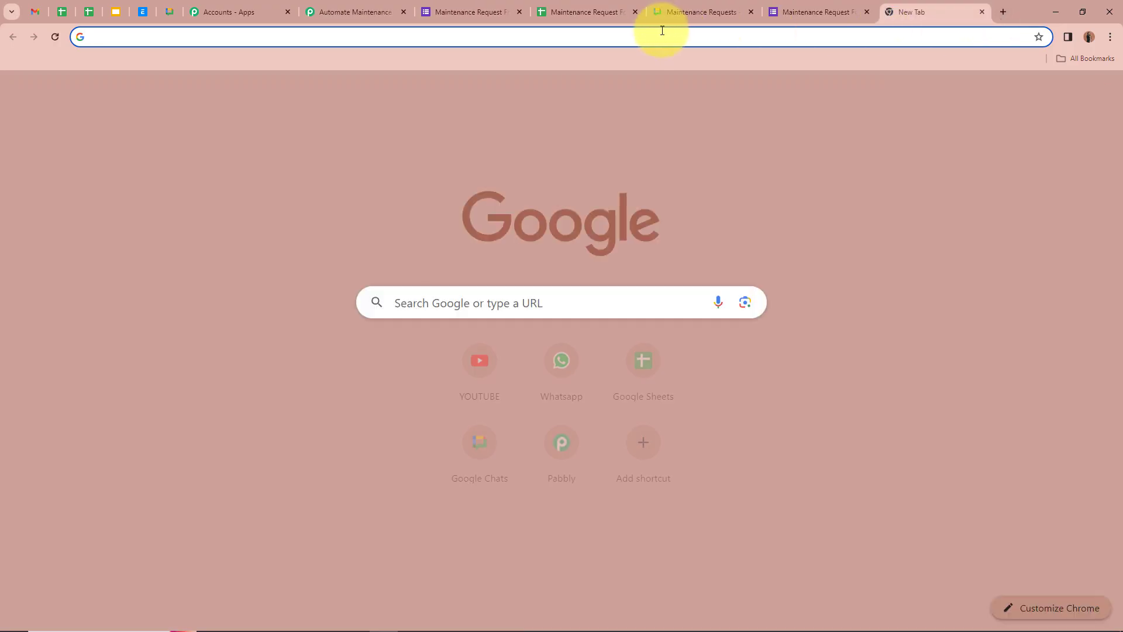
# Load the form link and submit a Generators request: 04/12/2024, Medium urgency, 'Fluid Checks and Changes'.
pyautogui.hotkey('ctrl', 'v')
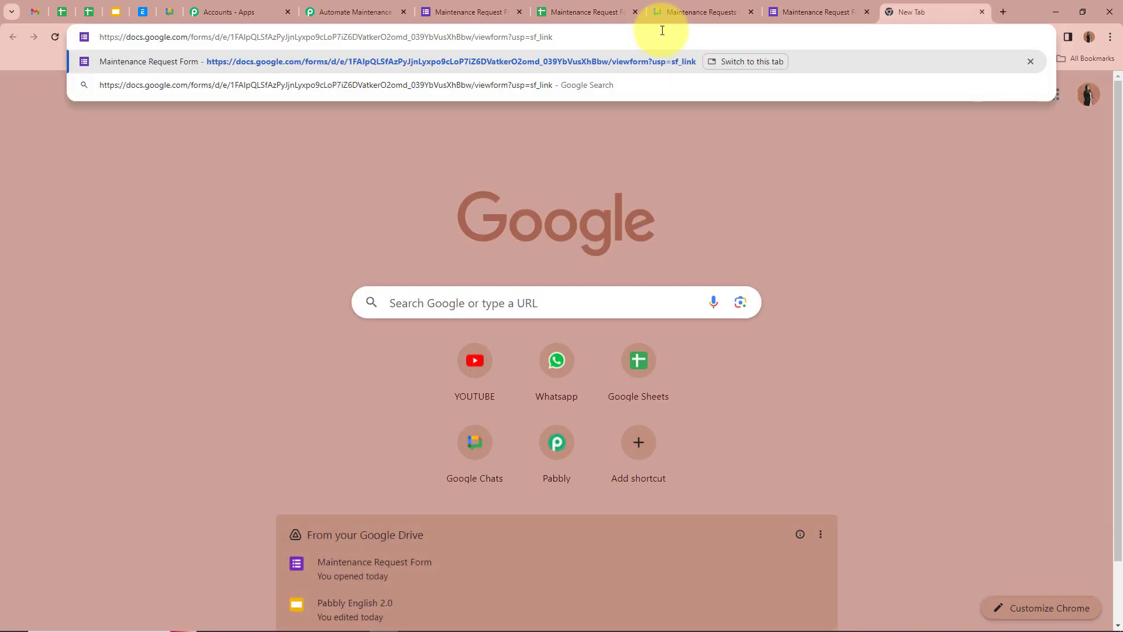
pyautogui.press('Return')
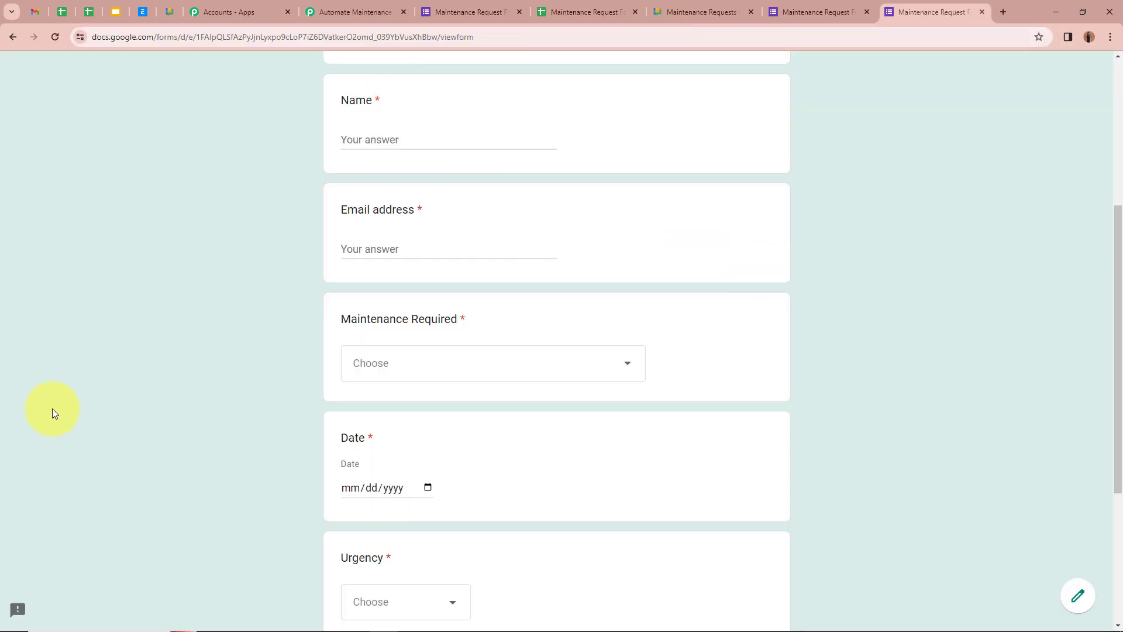
pyautogui.scroll(-4, 274, 307)
pyautogui.scroll(3, 272, 304)
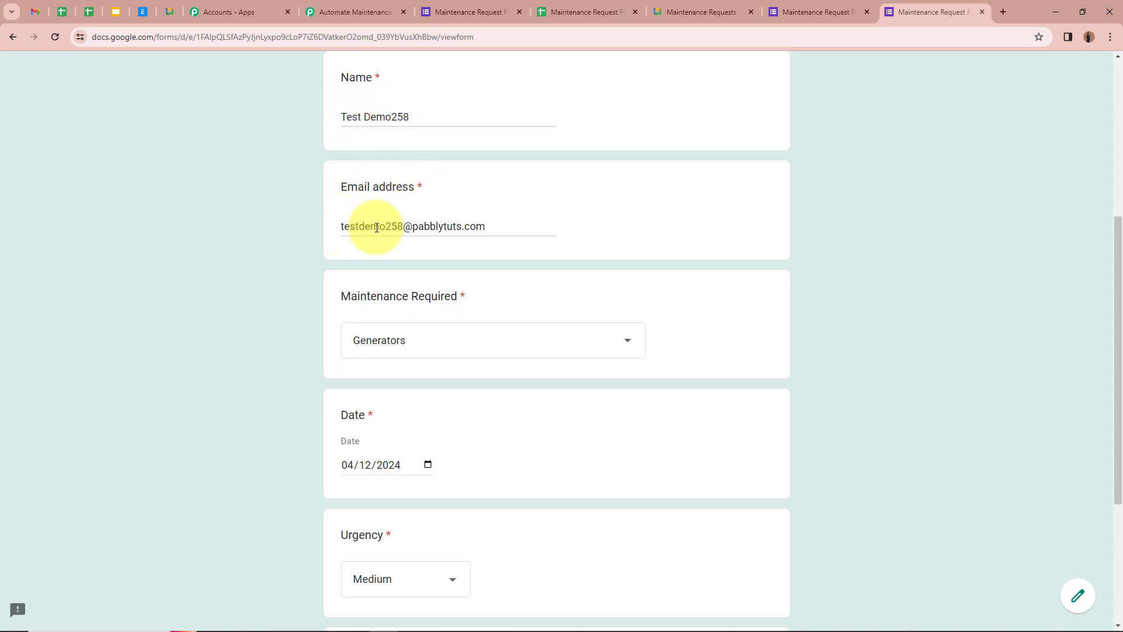
pyautogui.scroll(-2, 641, 251)
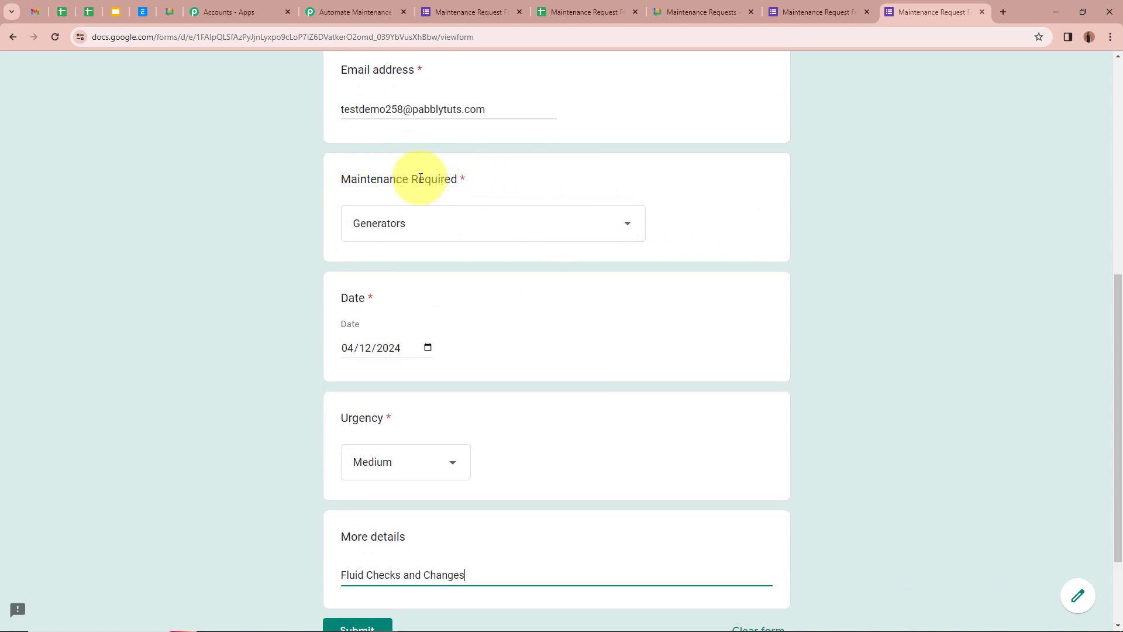
pyautogui.scroll(-2, 255, 238)
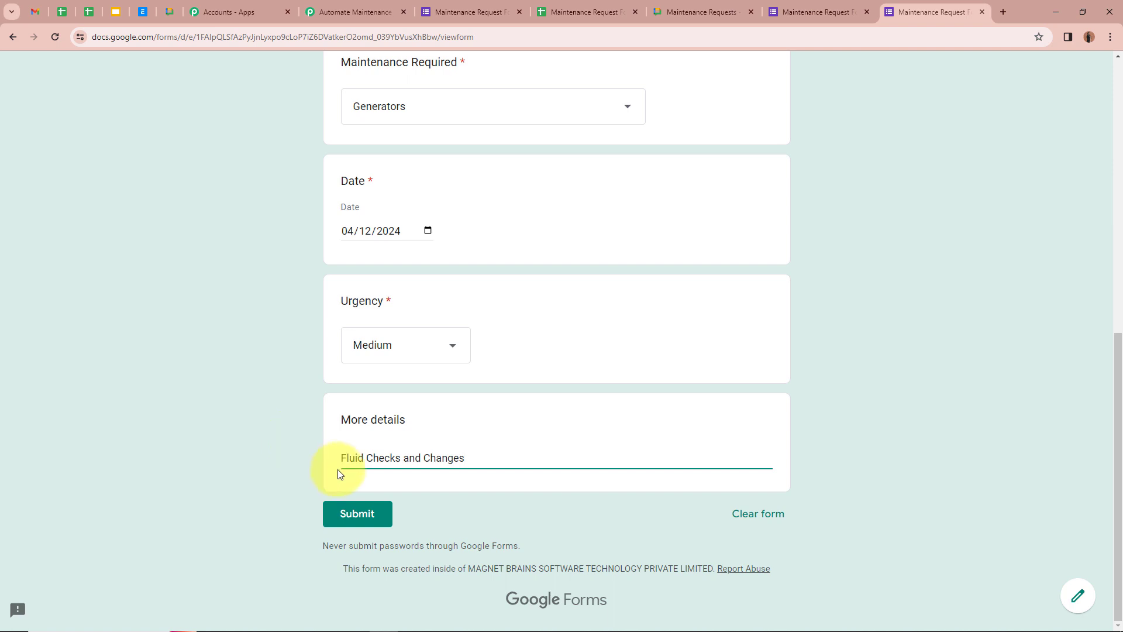
pyautogui.scroll(3, 517, 462)
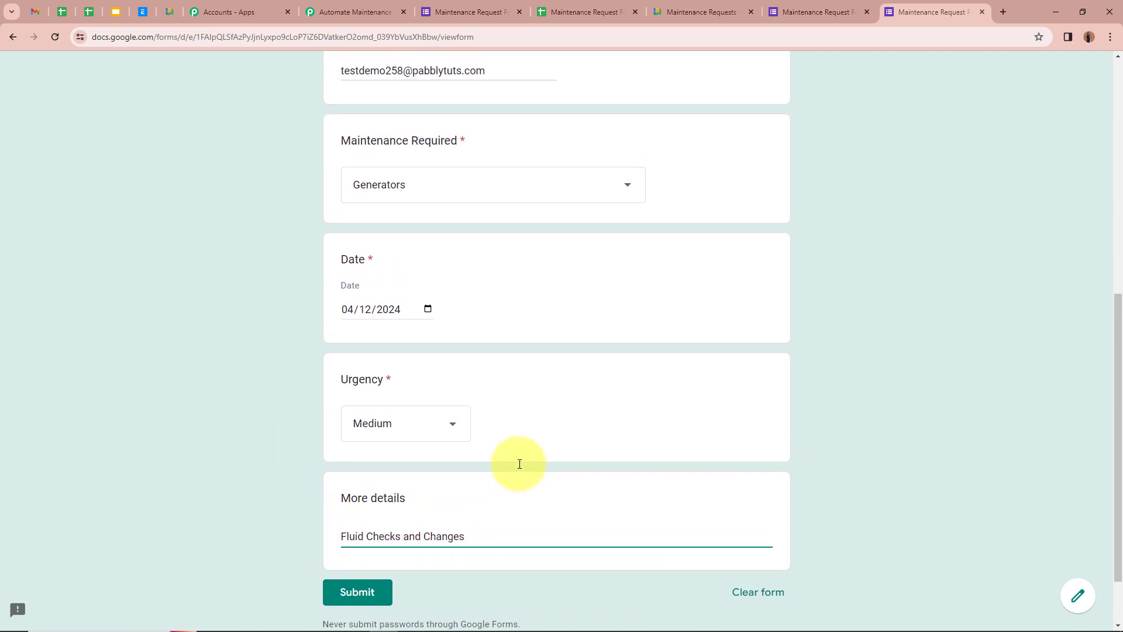
pyautogui.scroll(-3, 518, 461)
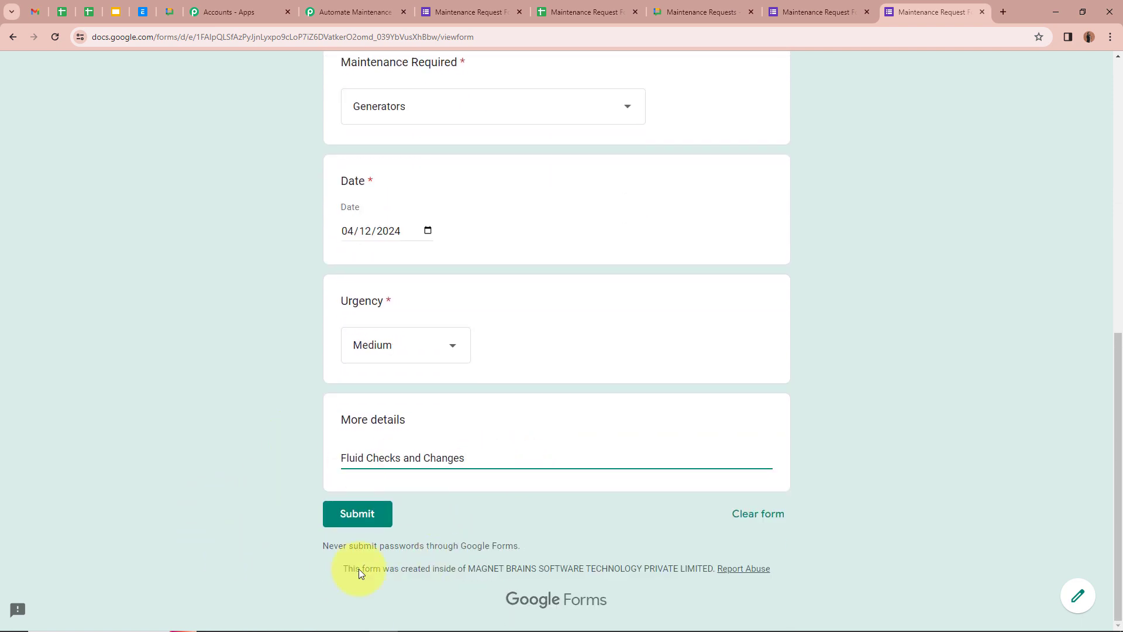
pyautogui.click(343, 510)
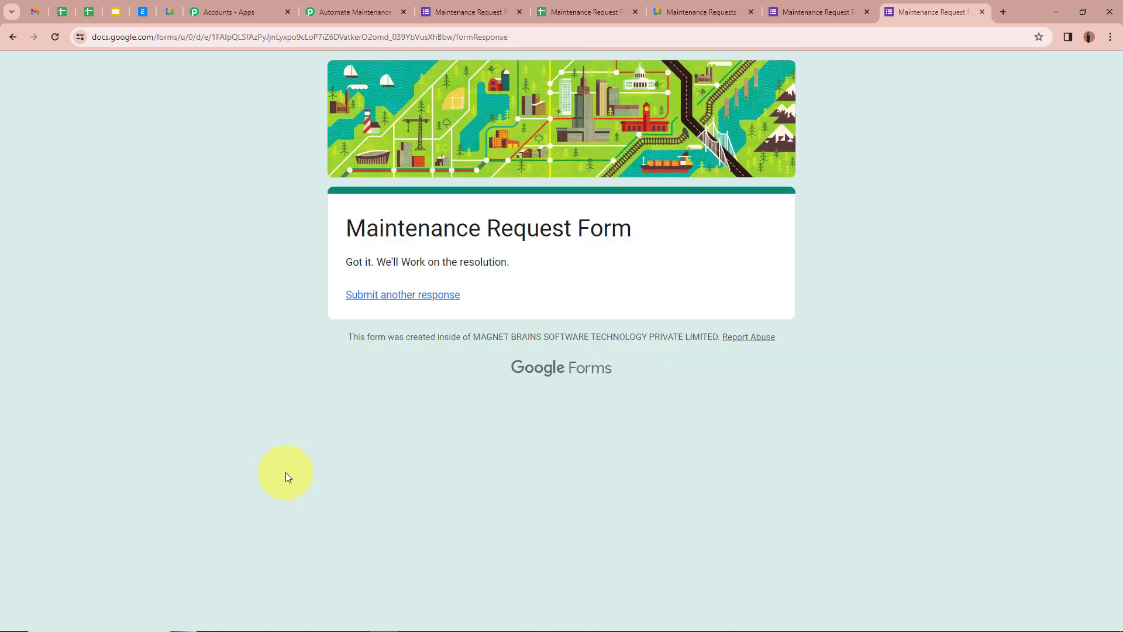
pyautogui.moveTo(346, 261); pyautogui.dragTo(614, 293)
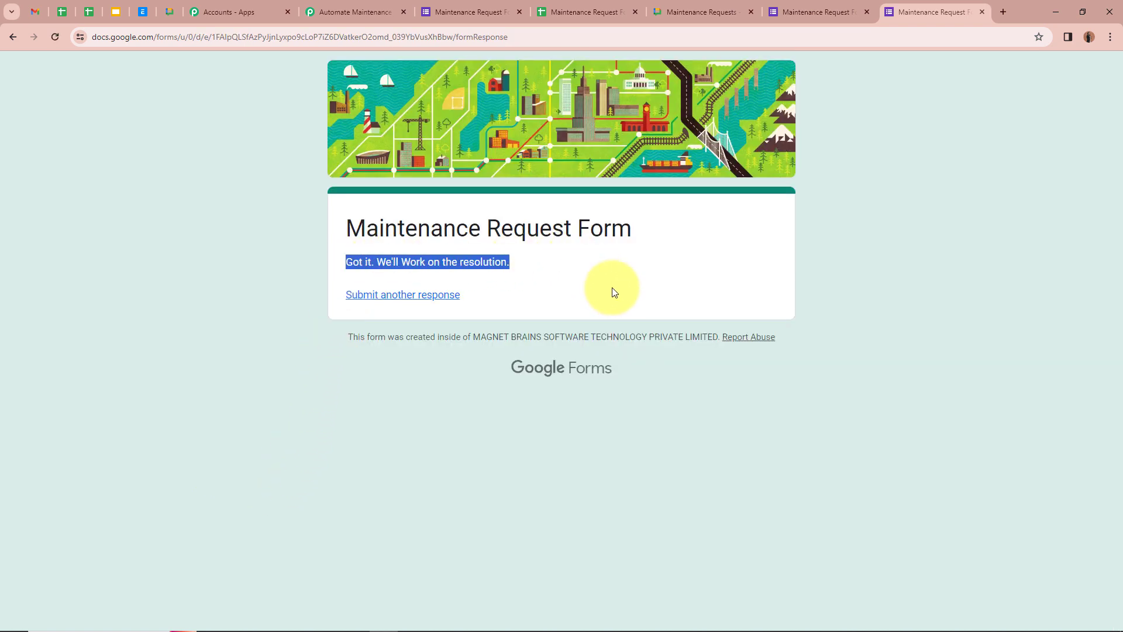
pyautogui.click(614, 290)
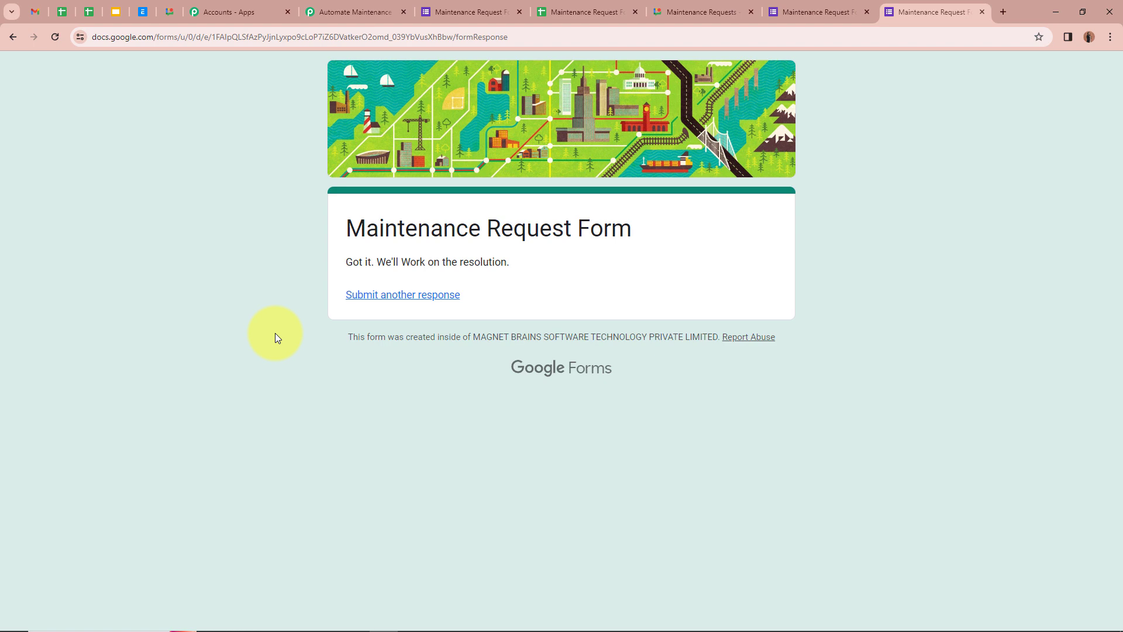
# Verify the Generators request appears in the Maintenance Requests chat, then go back to the Pabbly Connect workflow.
pyautogui.click(708, 18)
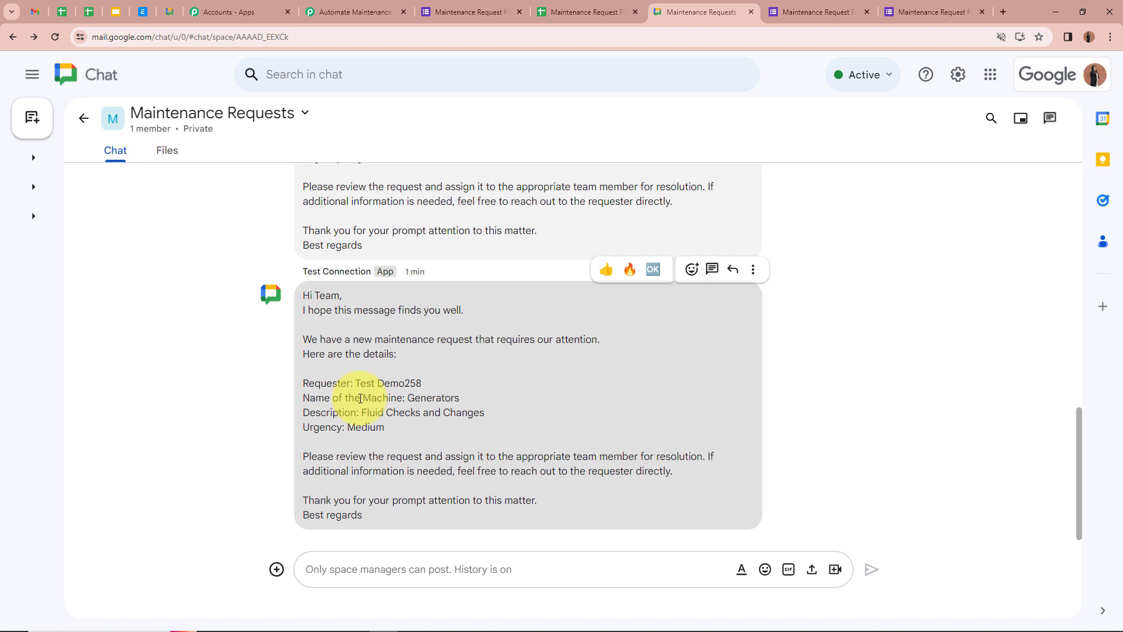
pyautogui.click(354, 11)
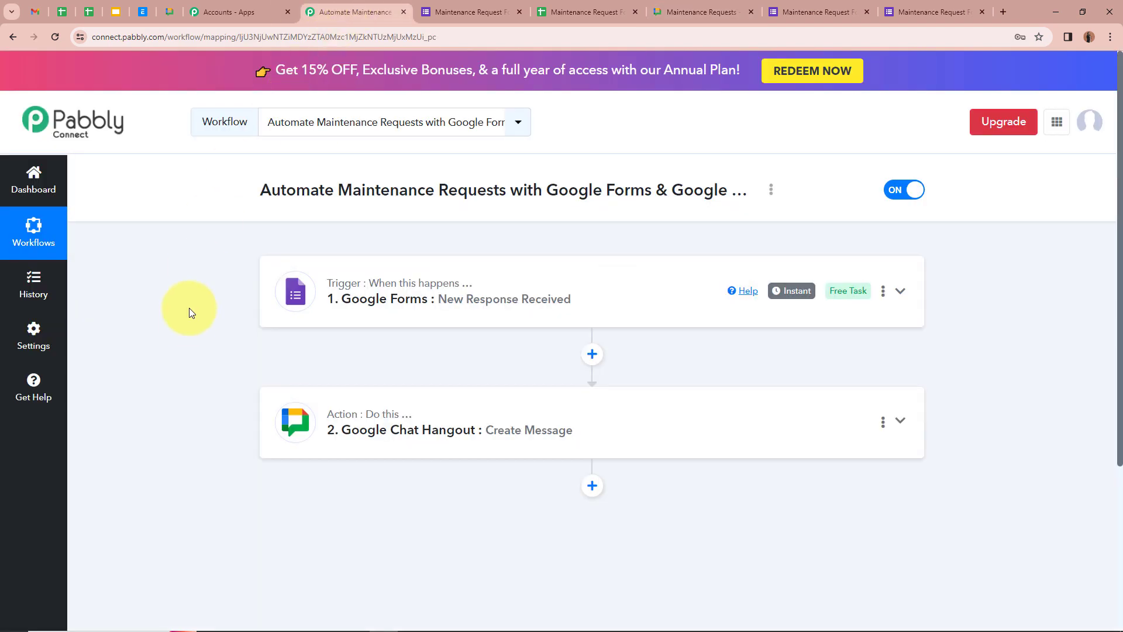